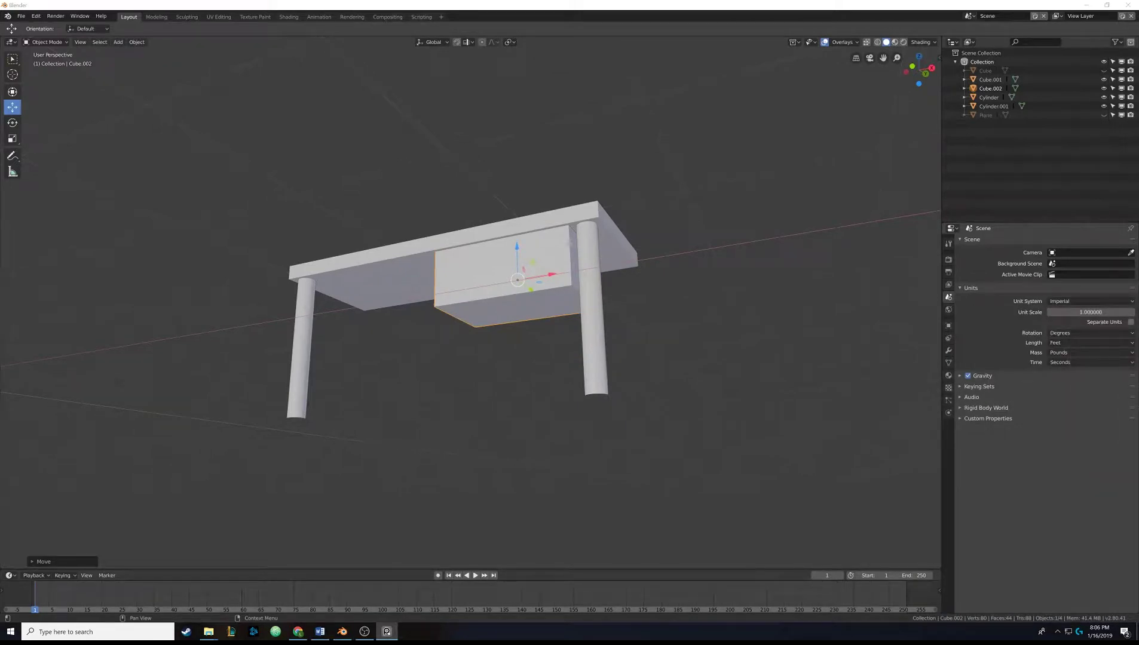
# Step: Examine the drawer box under the desktop from the front and the side
pyautogui.moveTo(527, 283); pyautogui.dragTo(430, 320, button='middle')
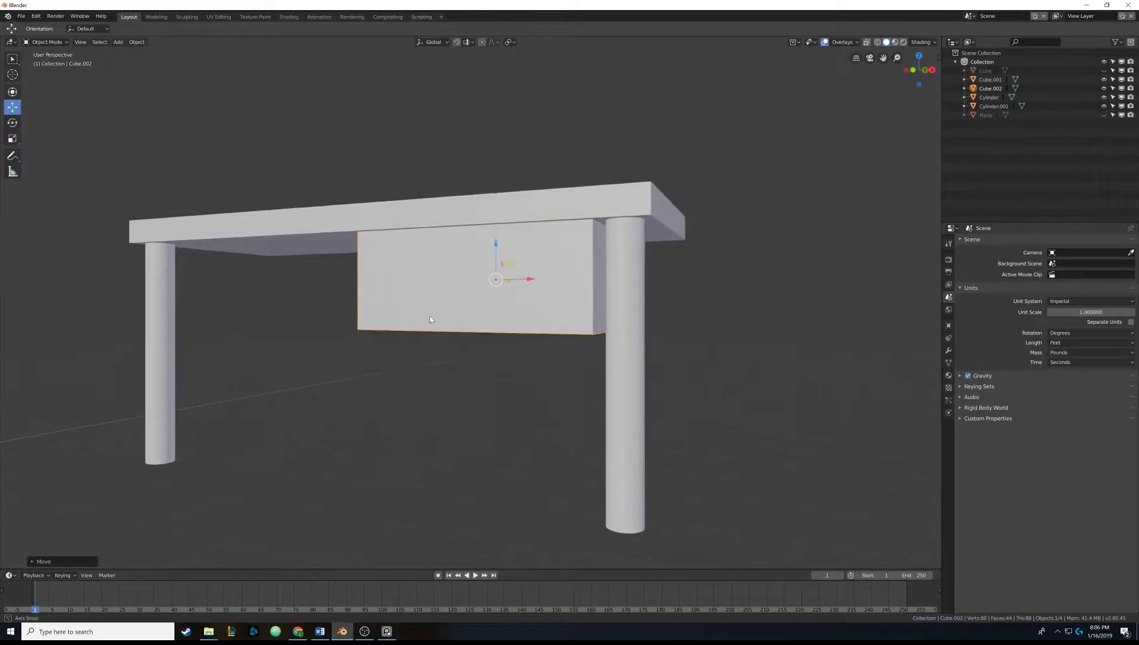
pyautogui.press('Tab')
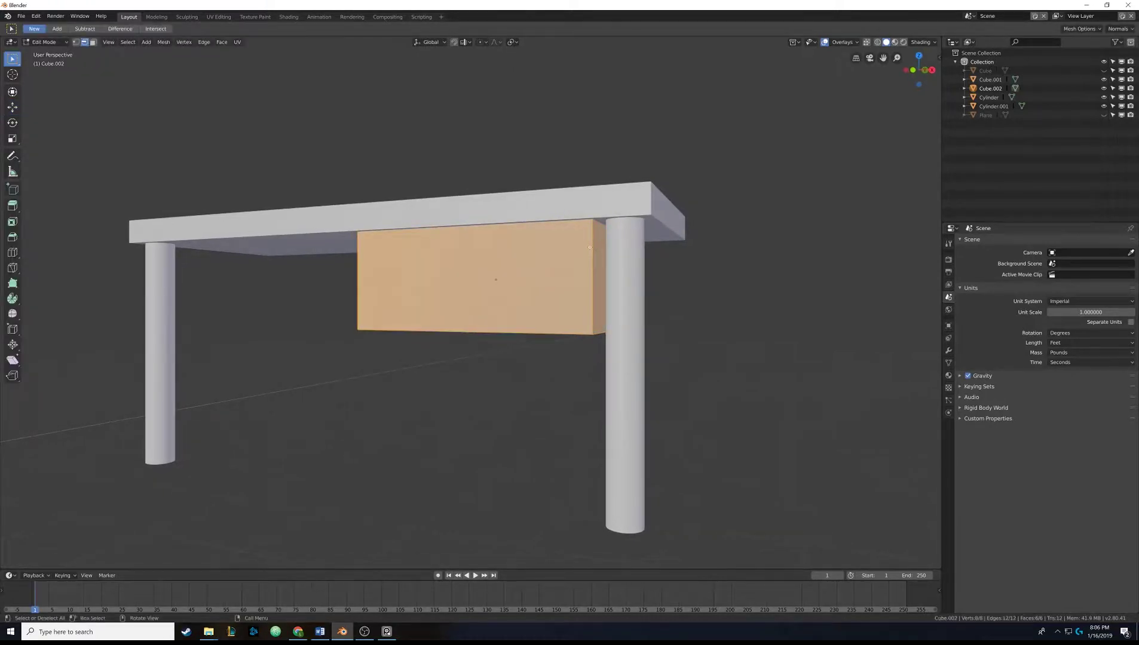
pyautogui.moveTo(590, 247); pyautogui.dragTo(514, 245, button='middle')
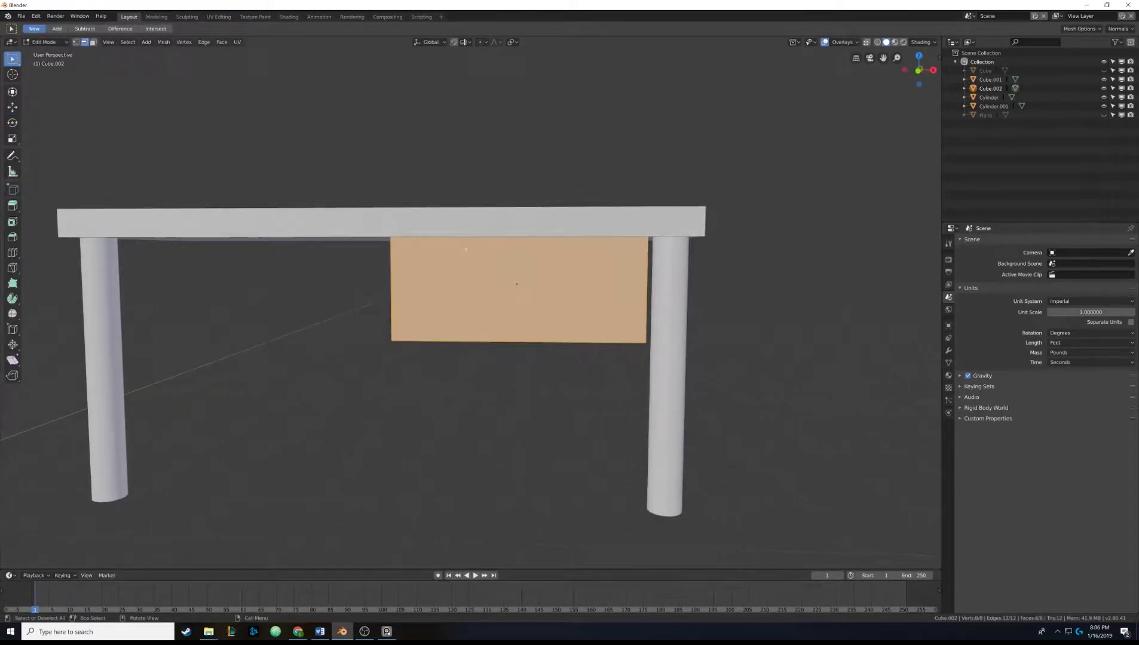
pyautogui.moveTo(529, 276); pyautogui.dragTo(493, 269, button='middle')
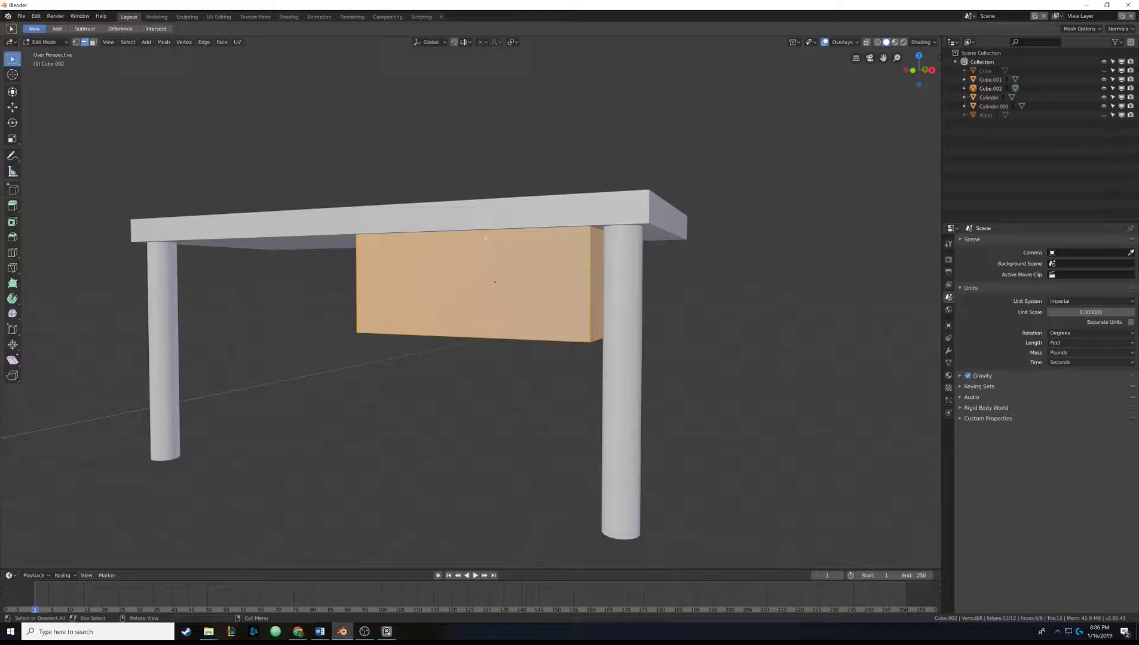
pyautogui.keyDown('shift'); pyautogui.moveTo(481, 257); pyautogui.dragTo(461, 253, button='middle'); pyautogui.keyUp('shift')
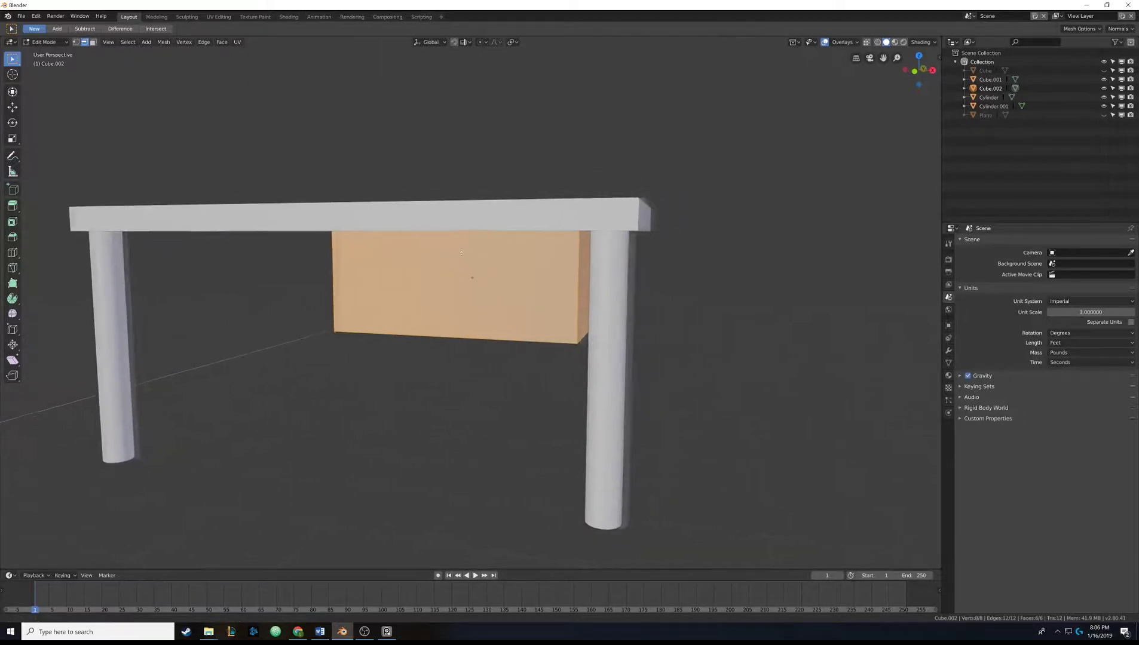
pyautogui.moveTo(562, 358); pyautogui.dragTo(619, 350, button='middle')
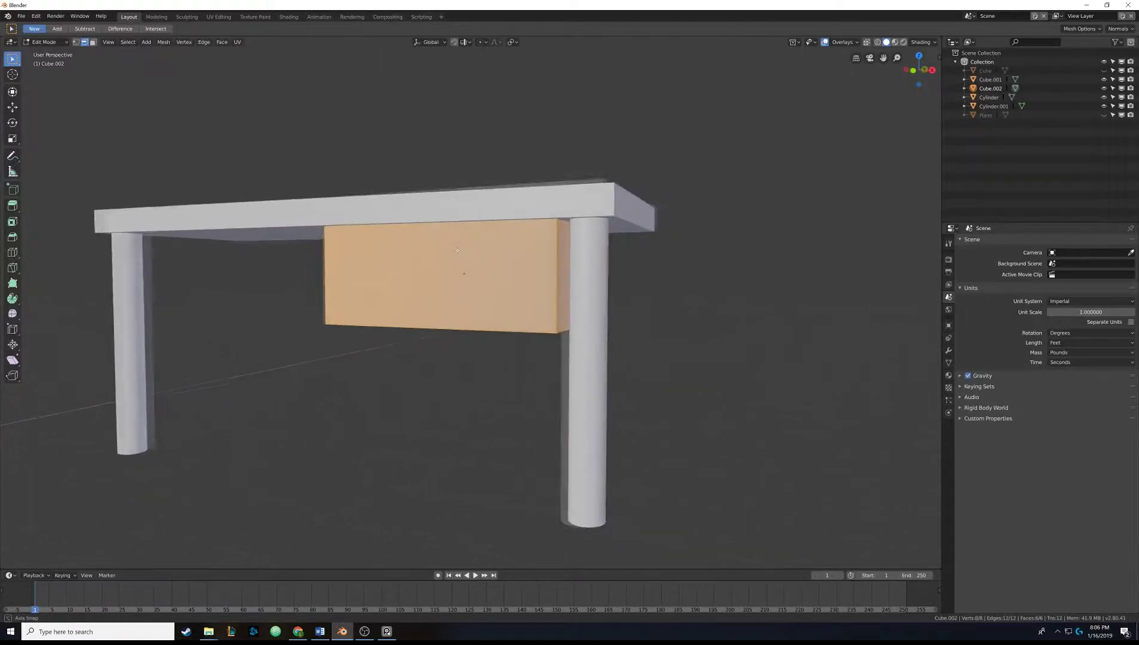
pyautogui.moveTo(457, 251)
pyautogui.mouseDown(button='middle')
pyautogui.moveTo(626, 214)
pyautogui.moveTo(448, 260)
pyautogui.mouseUp(button='middle')
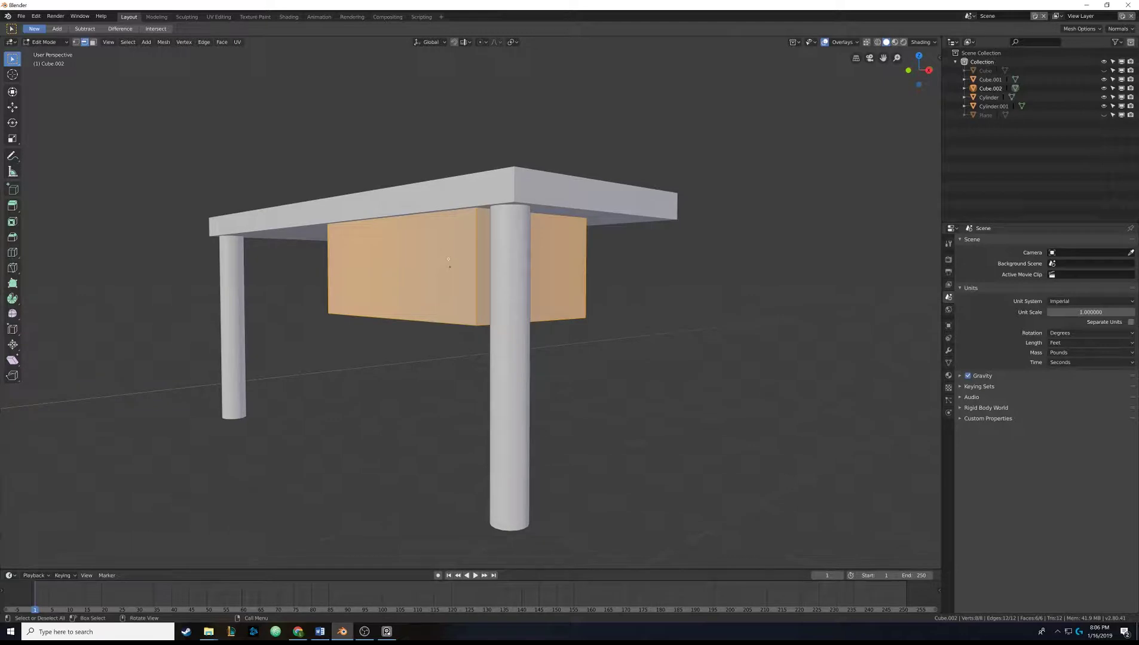
pyautogui.press('Tab')
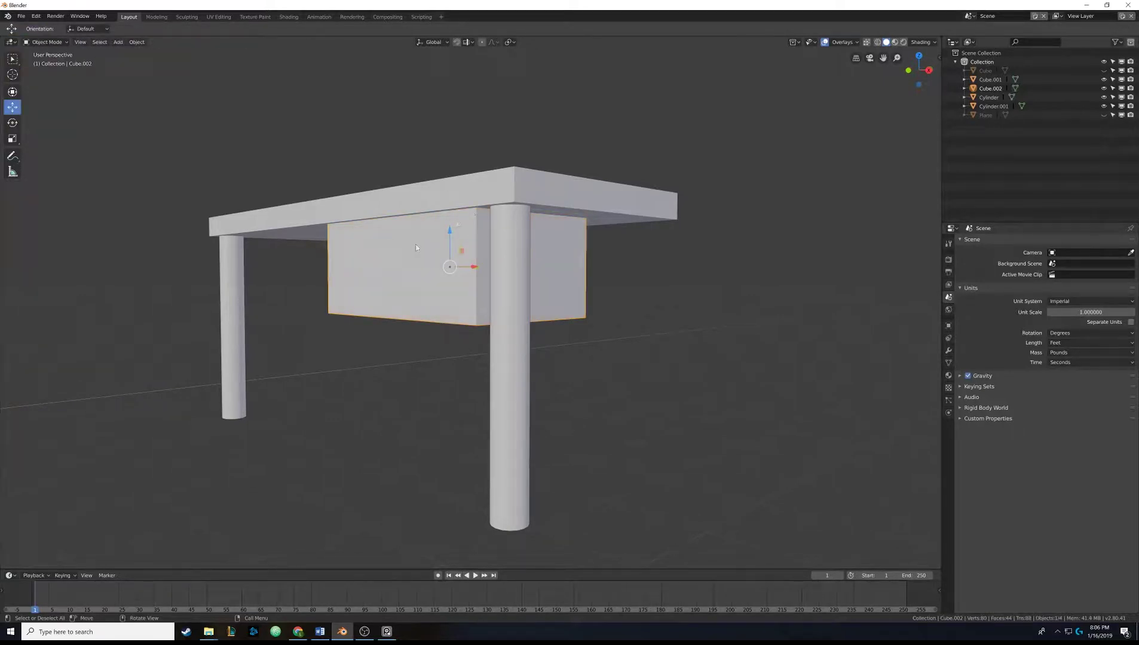
# Step: Add a Solidify modifier to the drawer box under the desktop
pyautogui.click(948, 351)
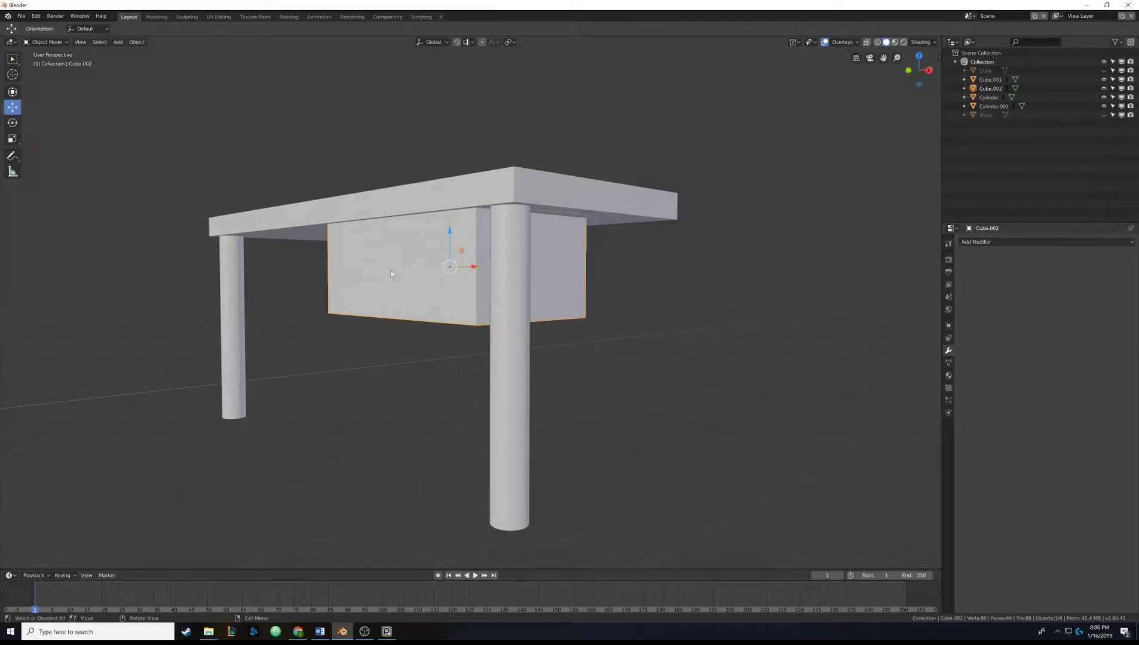
pyautogui.click(974, 242)
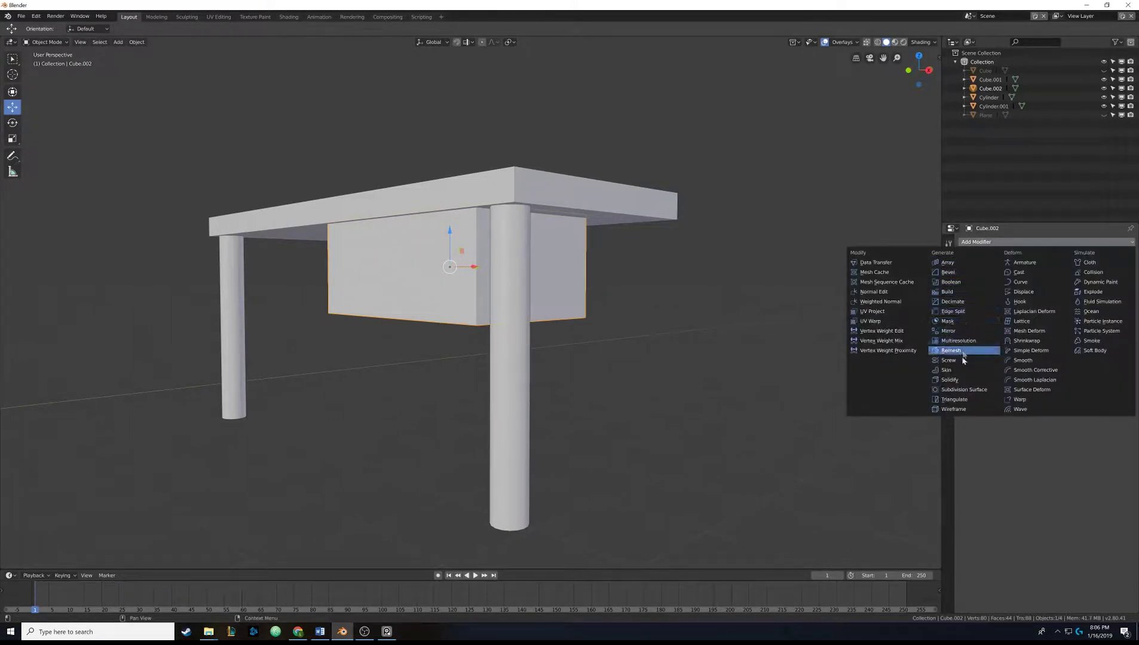
pyautogui.click(957, 381)
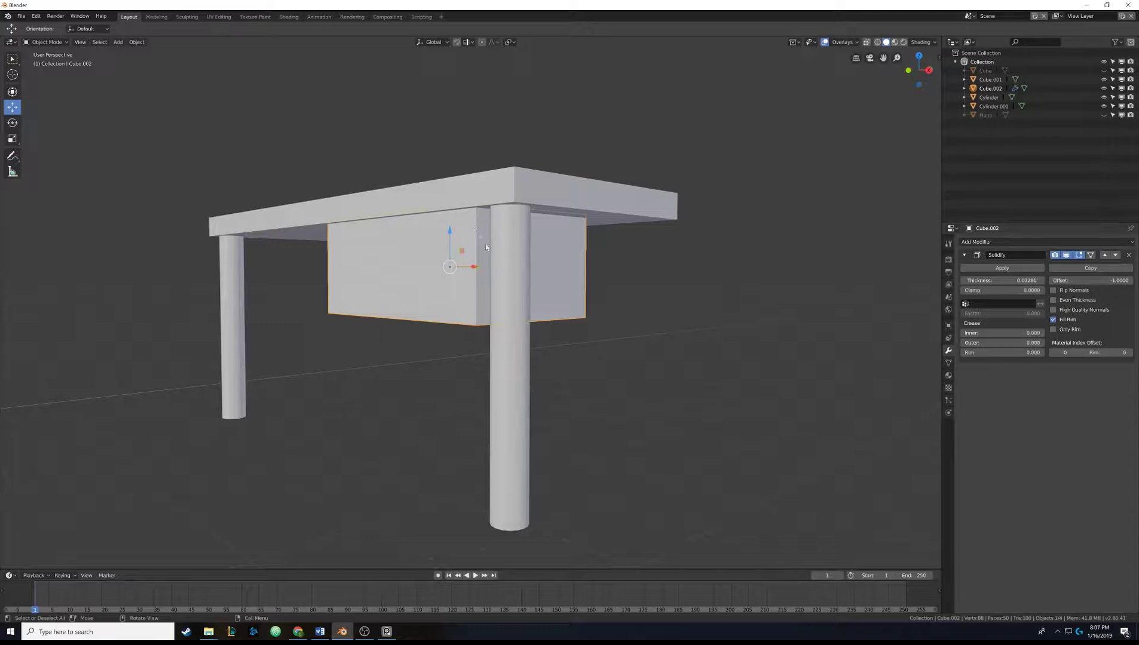
# Step: Show the scene in wireframe and compare the drawer box's walls with the Solidify modifier's viewport display off and on
pyautogui.scroll(4, 485, 244)
pyautogui.press('z')
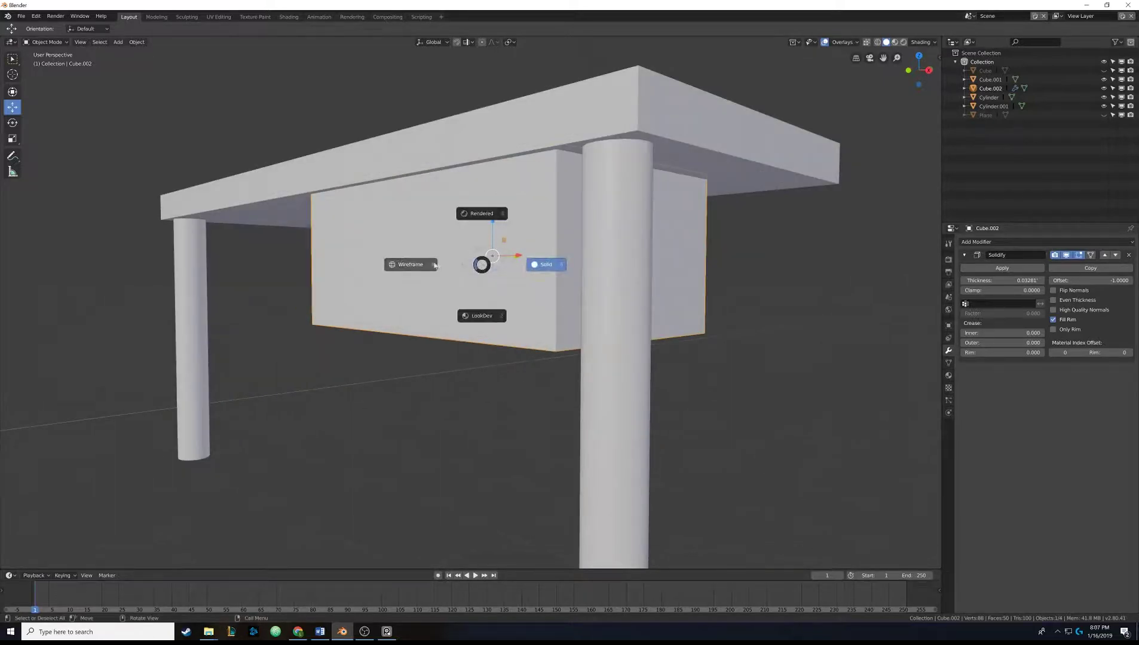
pyautogui.click(435, 265)
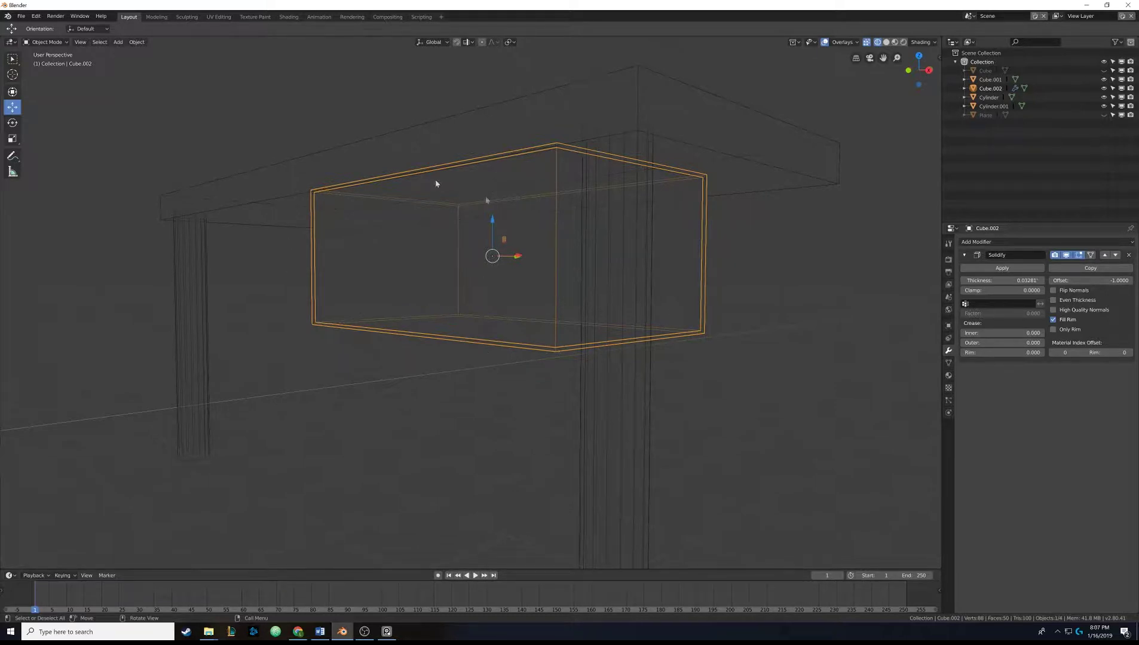
pyautogui.click(1066, 255)
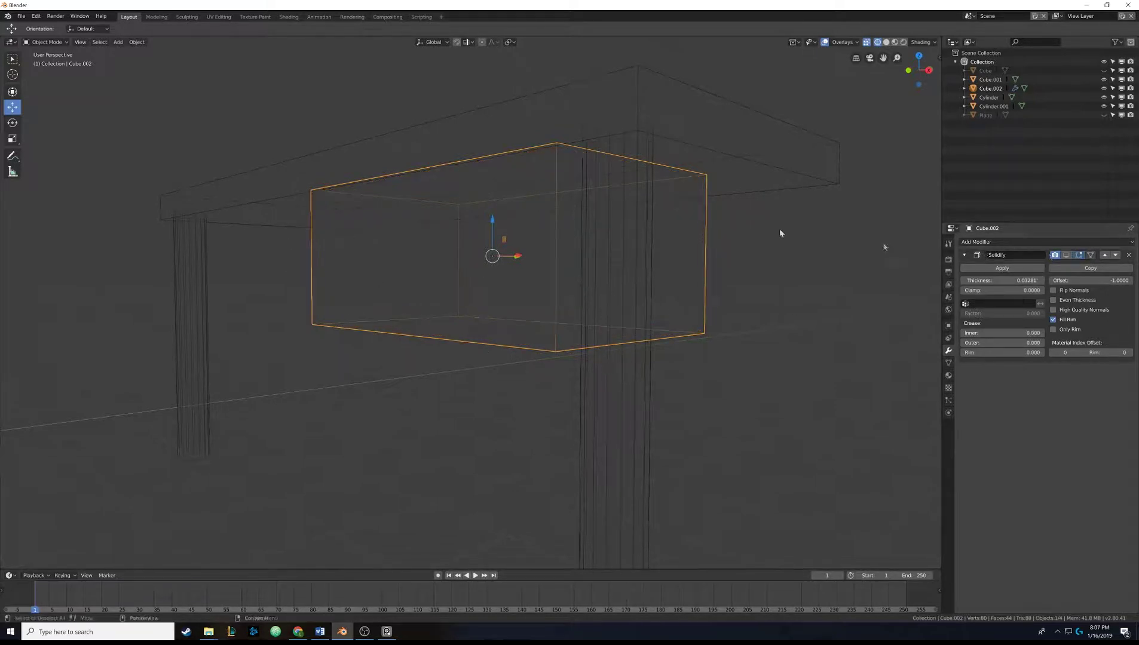
pyautogui.click(1066, 255)
pyautogui.scroll(3, 254, 320)
pyautogui.moveTo(254, 321); pyautogui.dragTo(352, 314, button='middle')
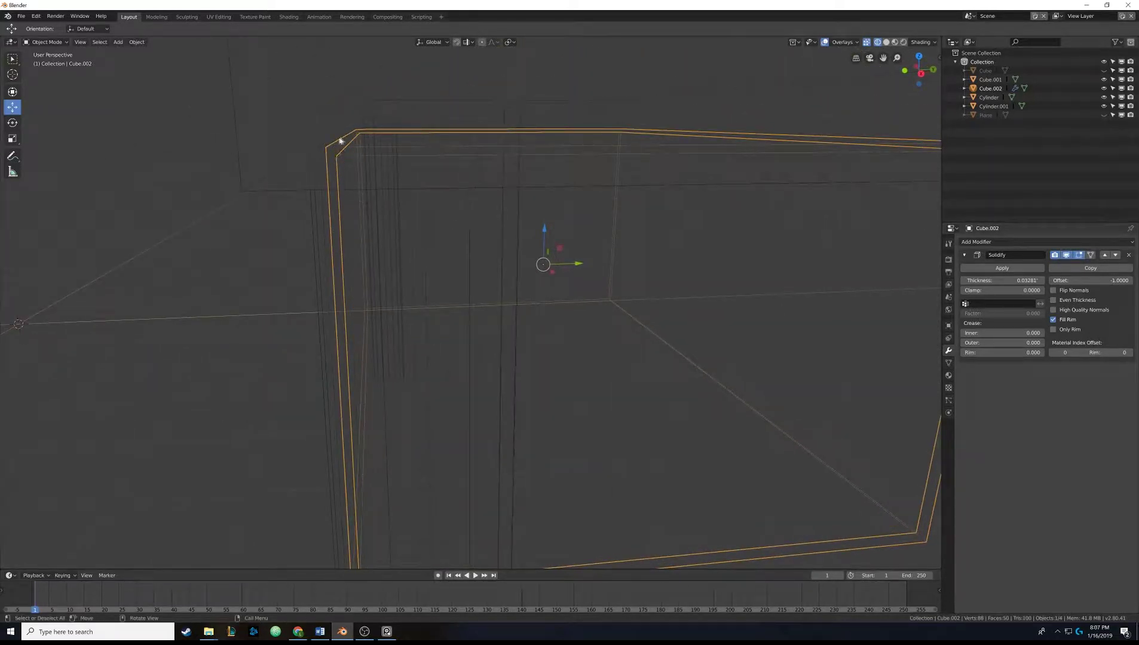
pyautogui.moveTo(339, 140); pyautogui.dragTo(455, 236, button='middle')
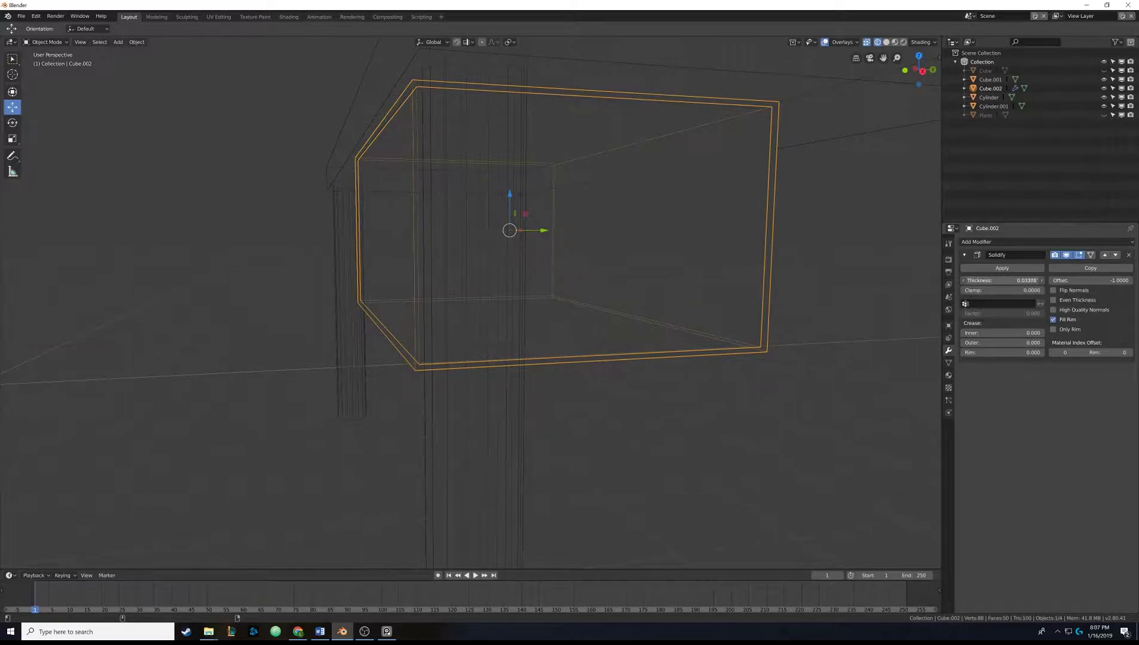
# Step: Increase the Solidify thickness to about 0.057 ft and apply the modifier to the drawer box
pyautogui.moveTo(1002, 280); pyautogui.dragTo(1020, 280)
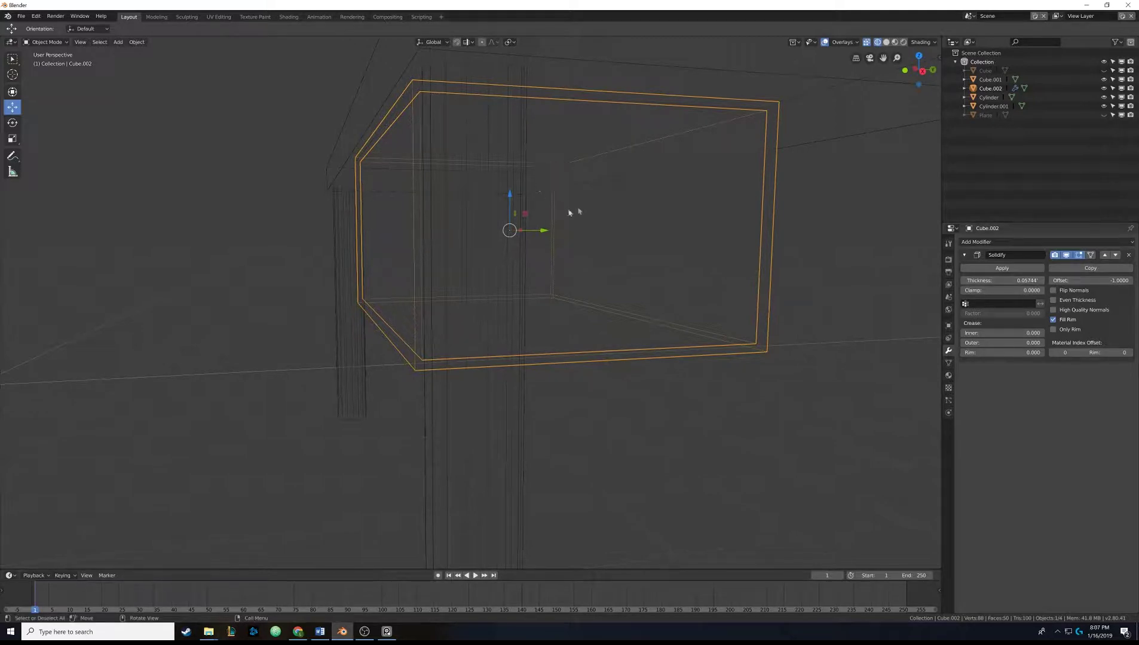
pyautogui.moveTo(568, 212); pyautogui.dragTo(613, 223, button='middle')
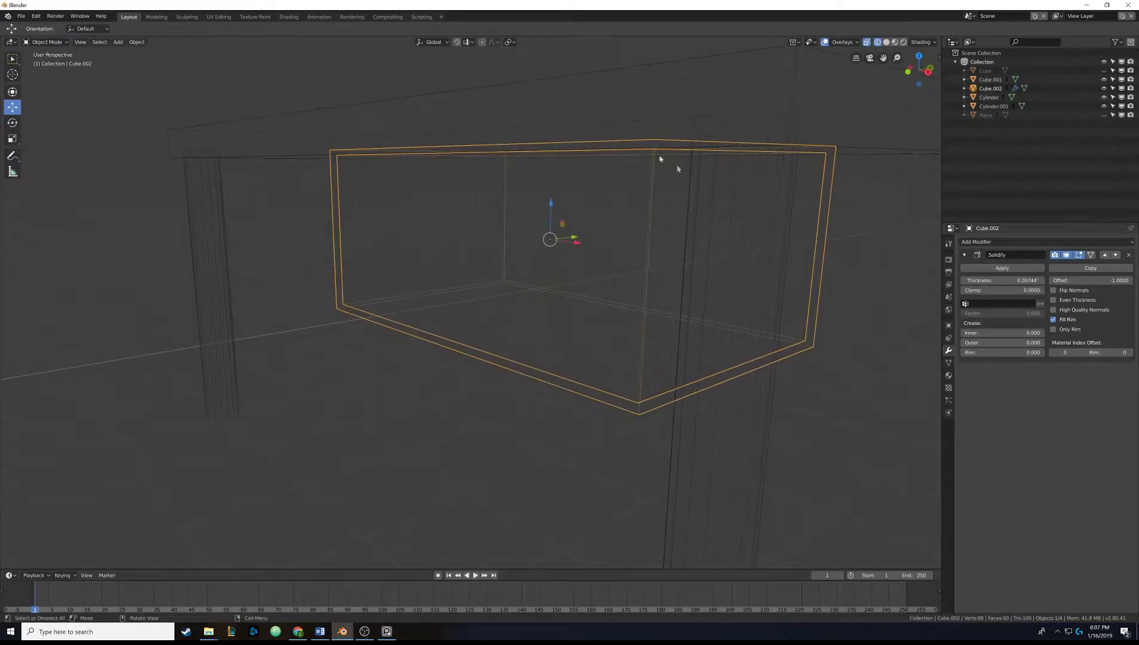
pyautogui.click(1018, 272)
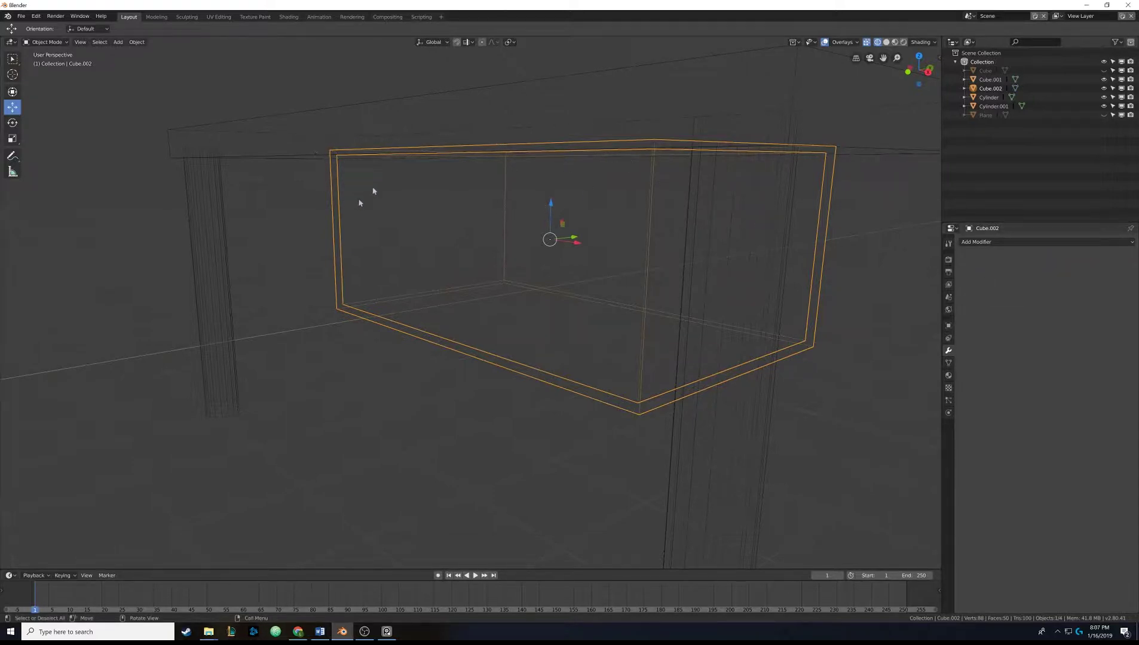
# Step: Return to solid shading and inspect the hollow interior and wall thickness of the drawer box
pyautogui.moveTo(420, 199); pyautogui.dragTo(422, 225, button='middle')
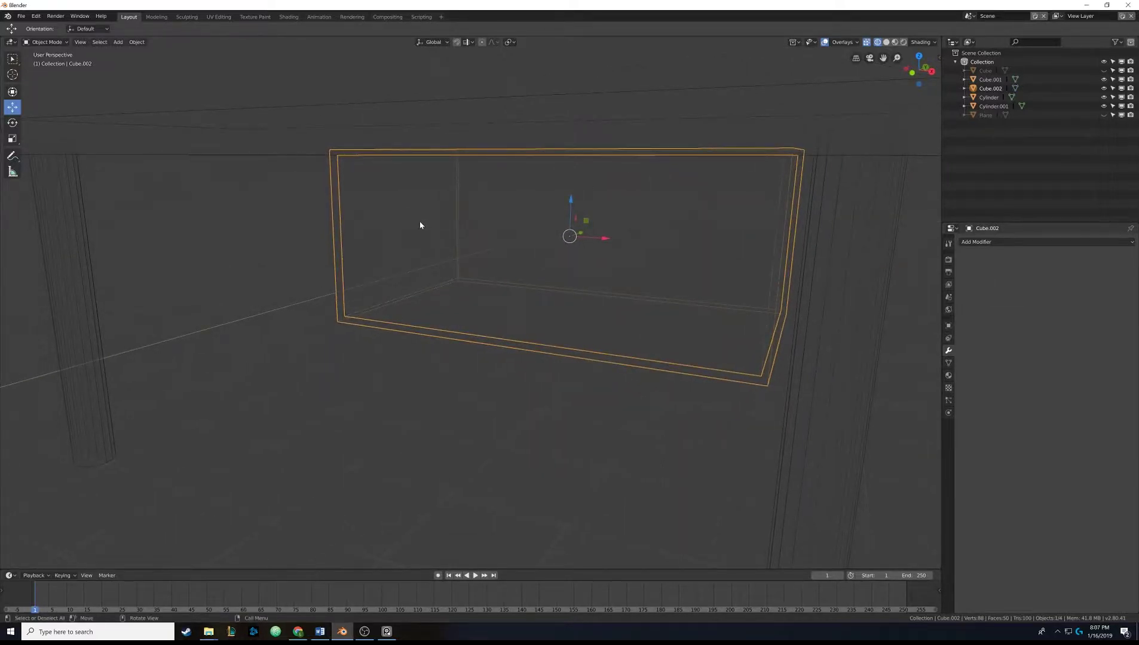
pyautogui.scroll(2, 420, 225)
pyautogui.press('z')
pyautogui.click(483, 222)
pyautogui.scroll(2, 496, 266)
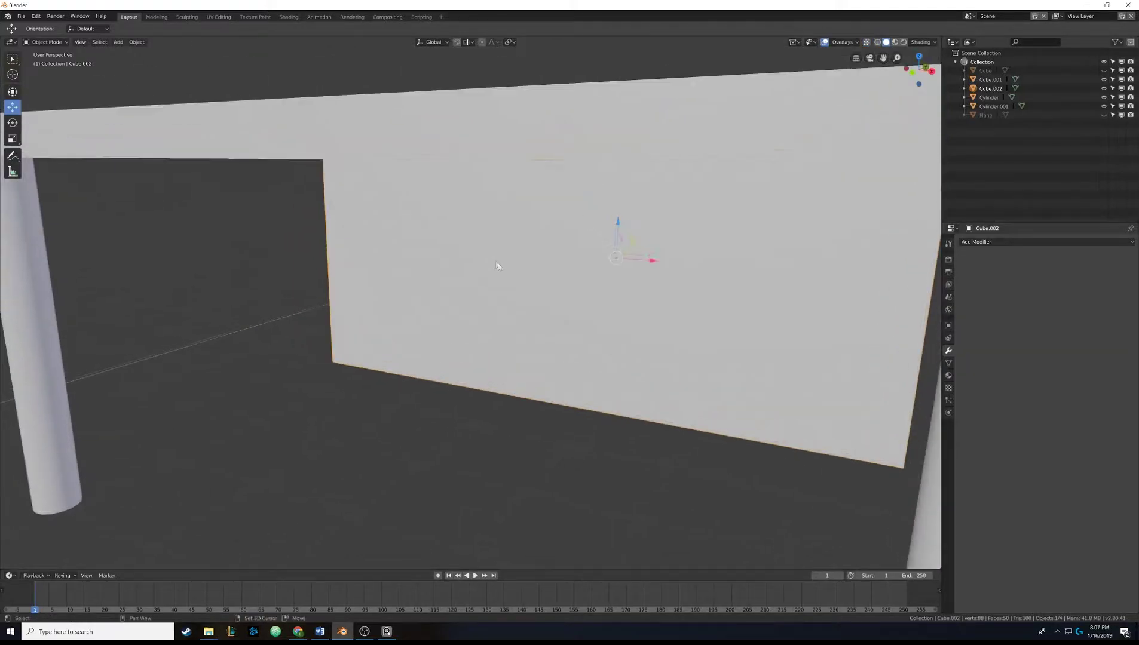
pyautogui.scroll(2, 497, 264)
pyautogui.moveTo(497, 264); pyautogui.dragTo(470, 279, button='middle')
pyautogui.scroll(2, 460, 258)
pyautogui.scroll(2, 480, 282)
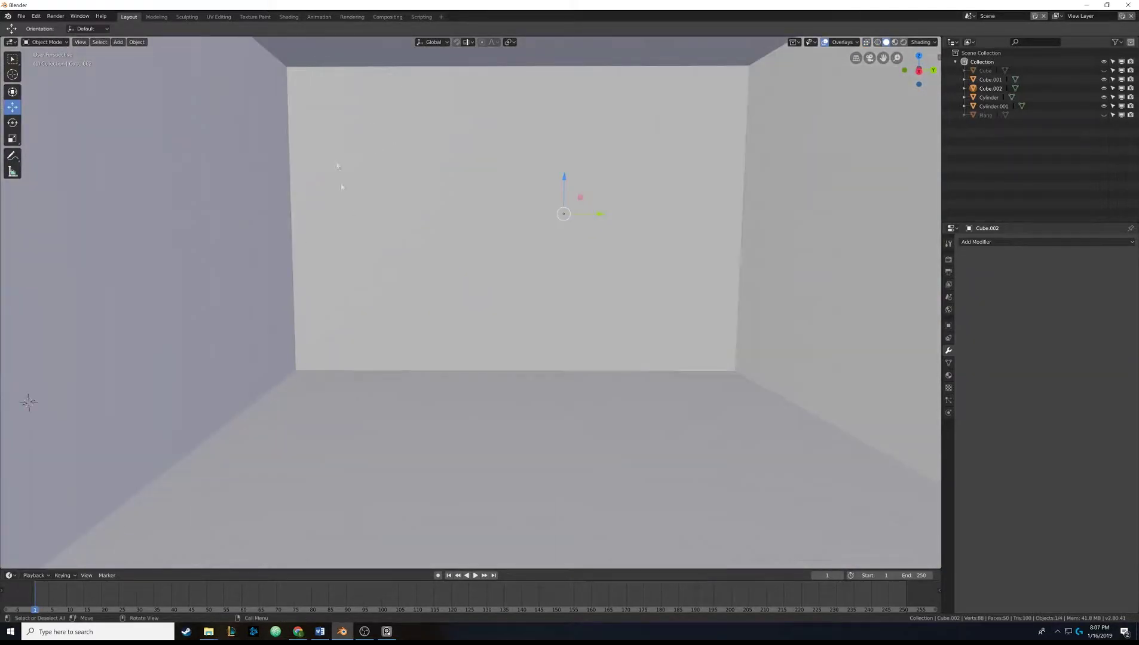
pyautogui.keyDown('shift'); pyautogui.moveTo(312, 170); pyautogui.dragTo(542, 226, button='middle'); pyautogui.keyUp('shift')
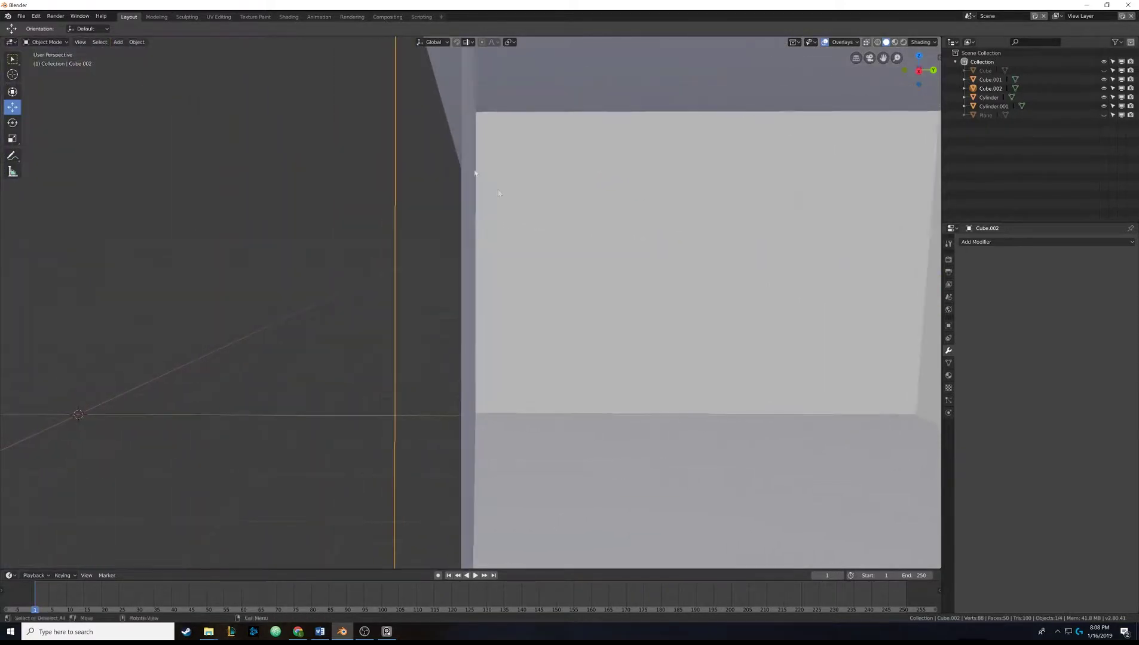
pyautogui.moveTo(499, 193); pyautogui.dragTo(555, 197, button='middle')
pyautogui.scroll(-3, 444, 178)
pyautogui.scroll(-2, 444, 178)
# Step: In Edit Mode with nothing selected, cut a horizontal edge loop around the drawer box, slid close beneath its top edge
pyautogui.press('Tab')
pyautogui.hotkey('alt', 'a')
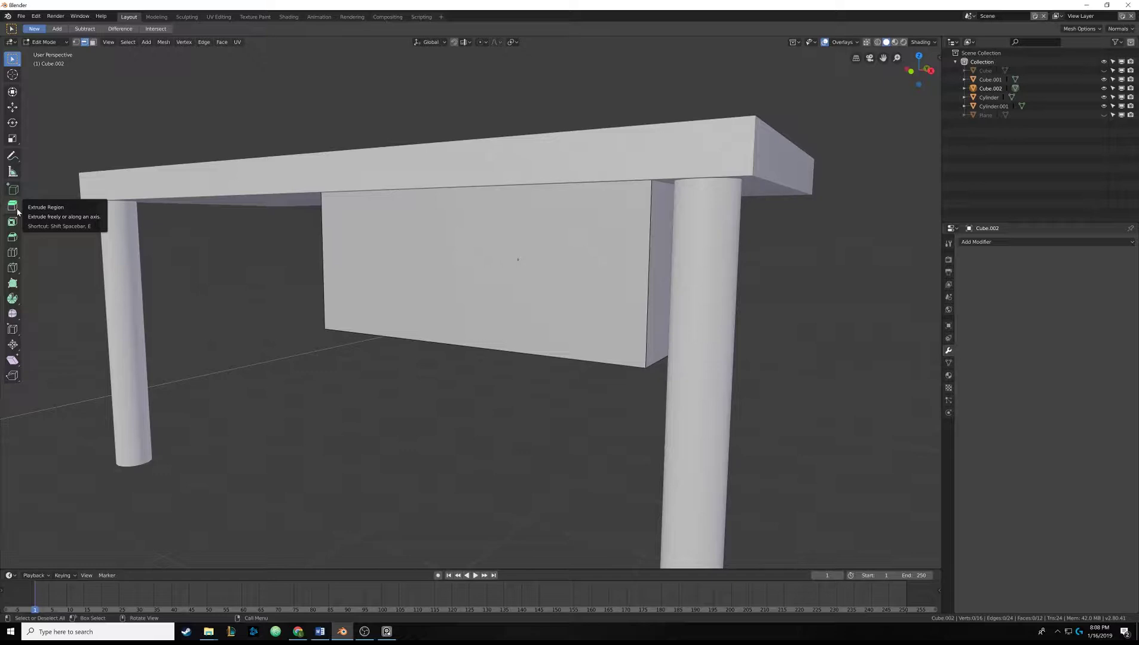
pyautogui.click(13, 255)
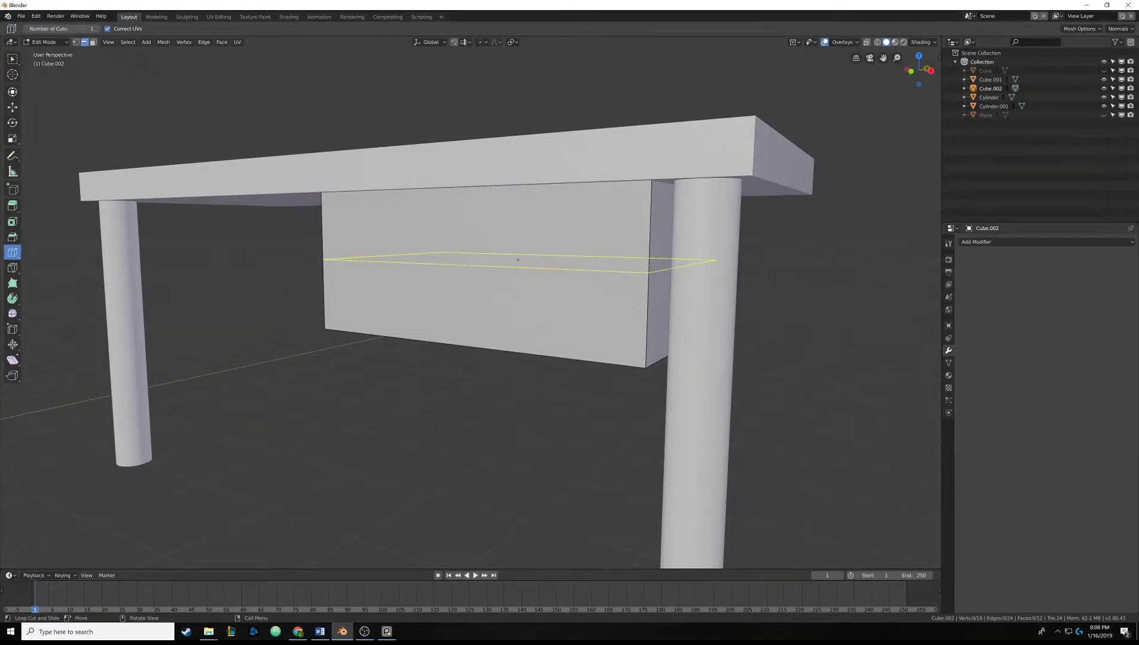
pyautogui.click(12, 59)
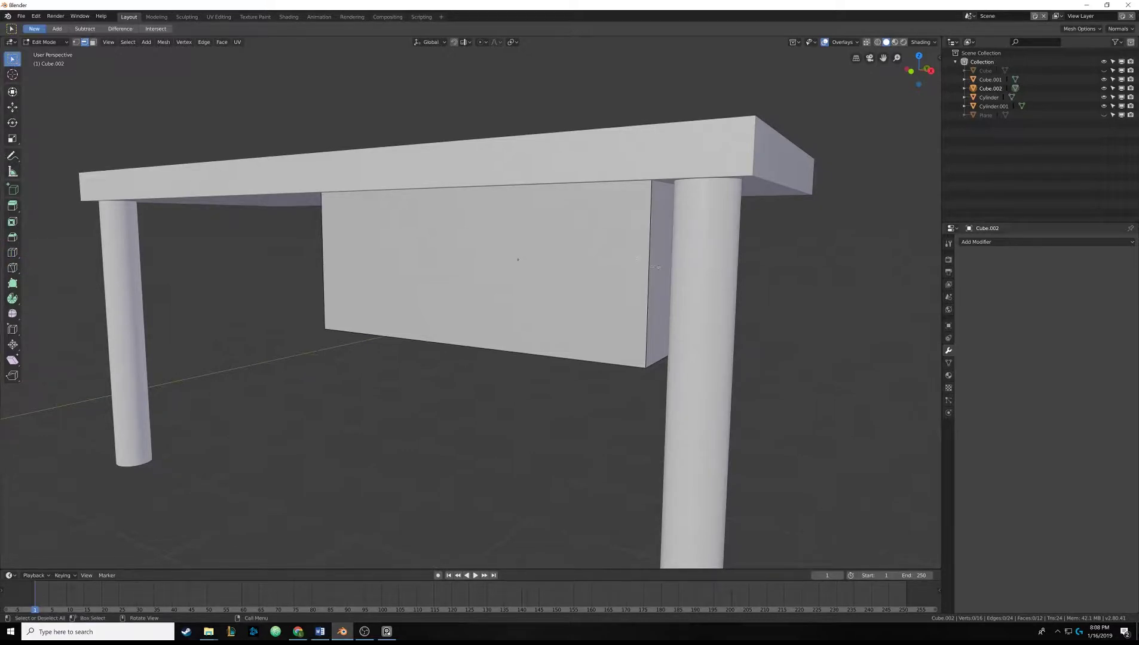
pyautogui.hotkey('ctrl', 'r')
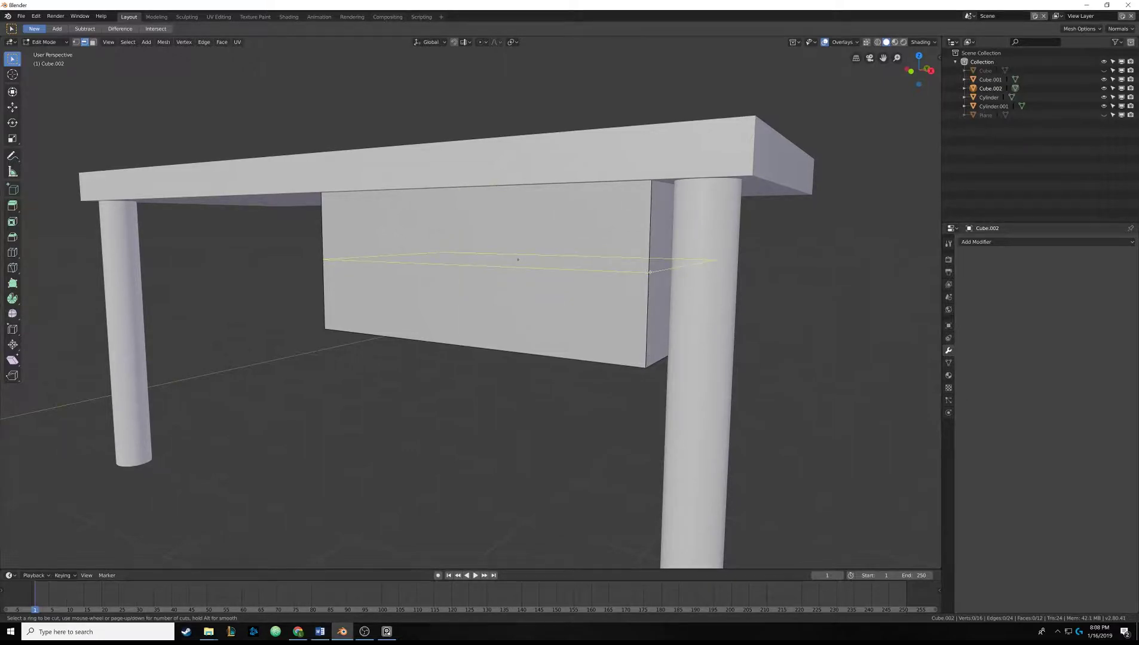
pyautogui.click(650, 272)
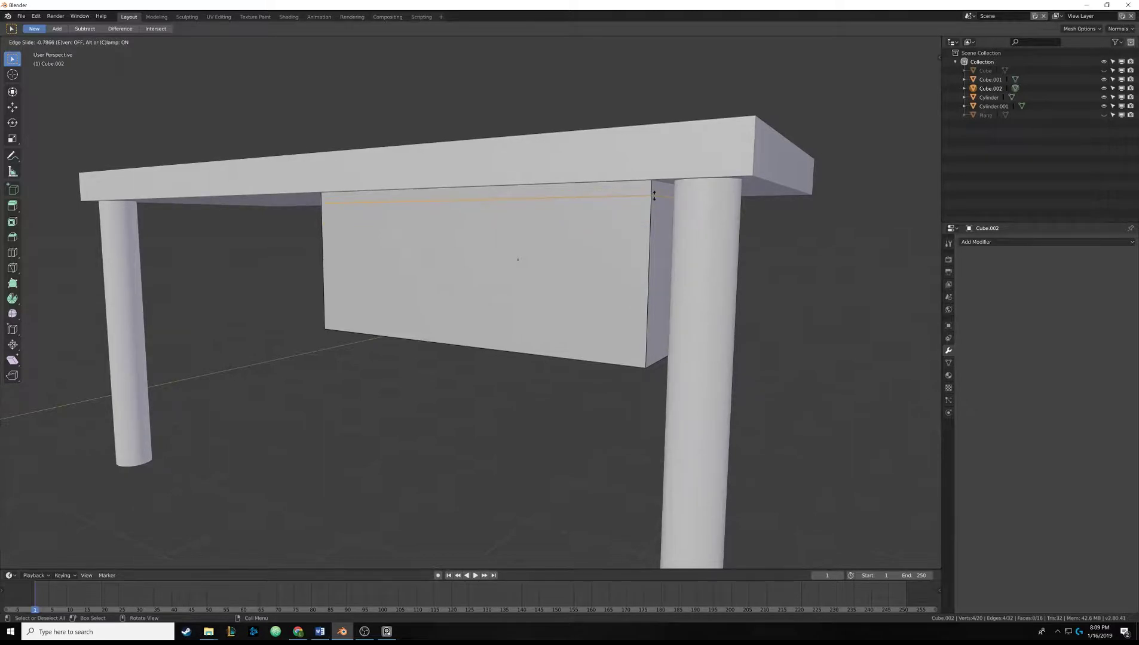
pyautogui.click(653, 196)
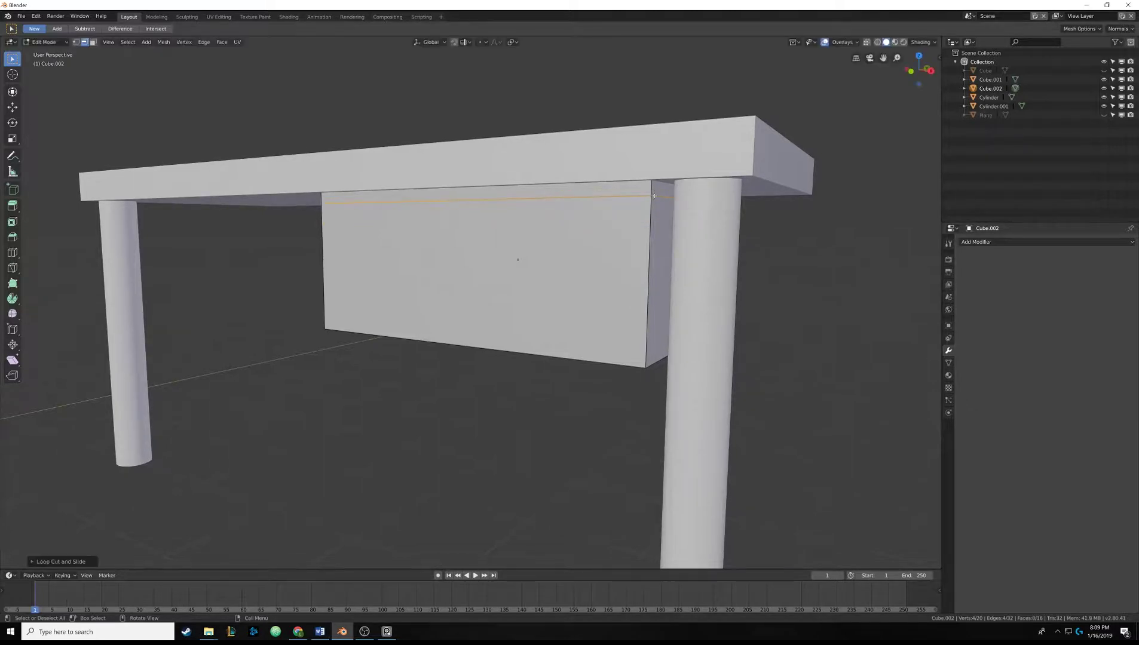
# Step: Cut a second horizontal edge loop around the drawer box, slid to a short distance below the first loop
pyautogui.hotkey('ctrl', 'r')
pyautogui.click(643, 298)
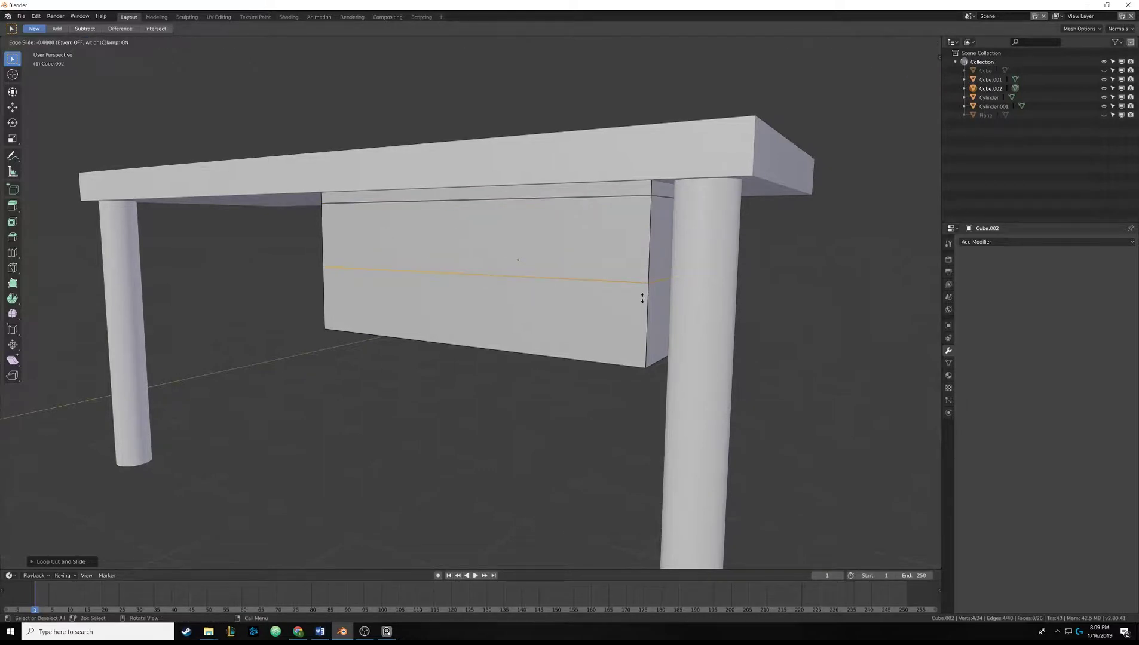
pyautogui.click(640, 235)
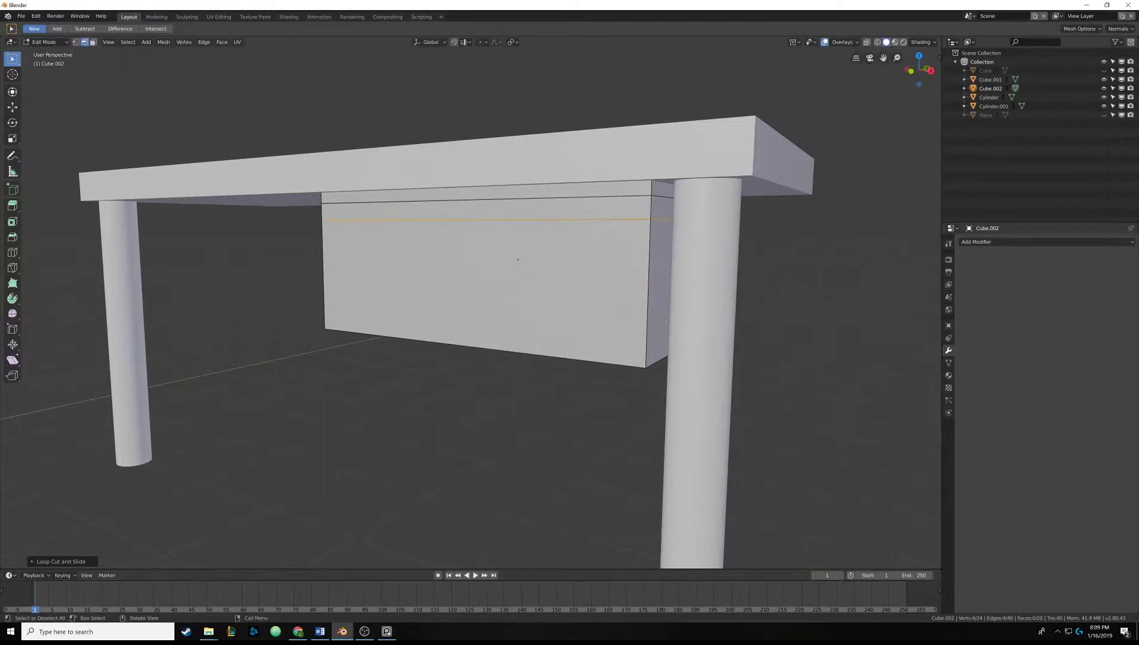
# Step: Cut two evenly spaced vertical edge loops around the drawer box, left unslid so they divide its front into thirds
pyautogui.moveTo(446, 234); pyautogui.dragTo(526, 205, button='middle')
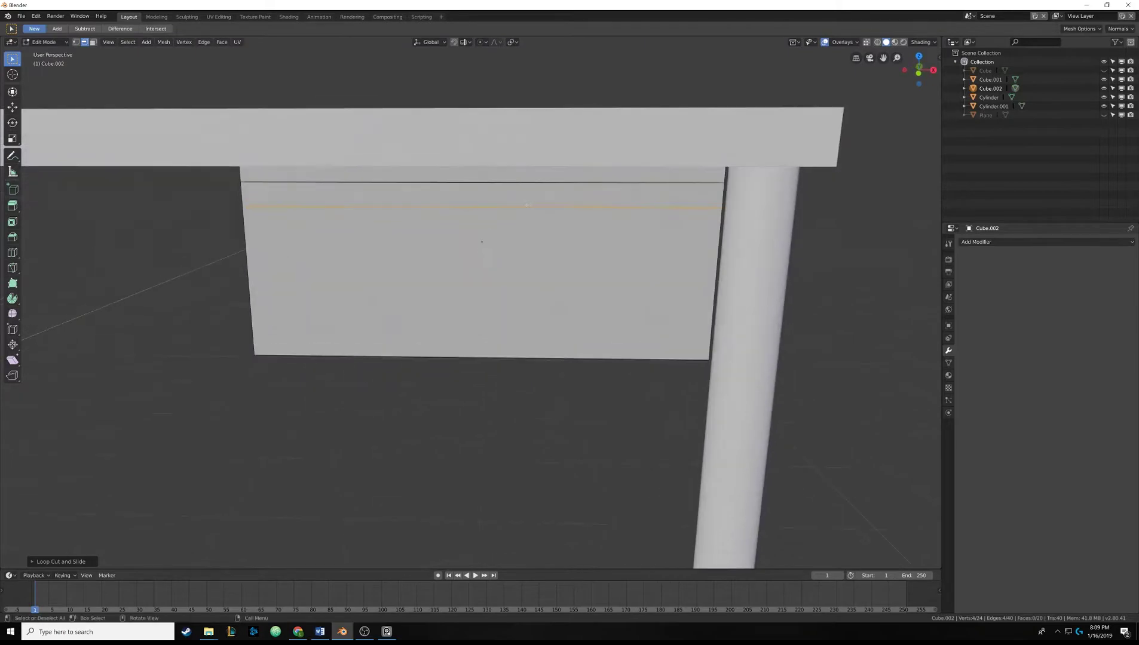
pyautogui.scroll(-1, 458, 195)
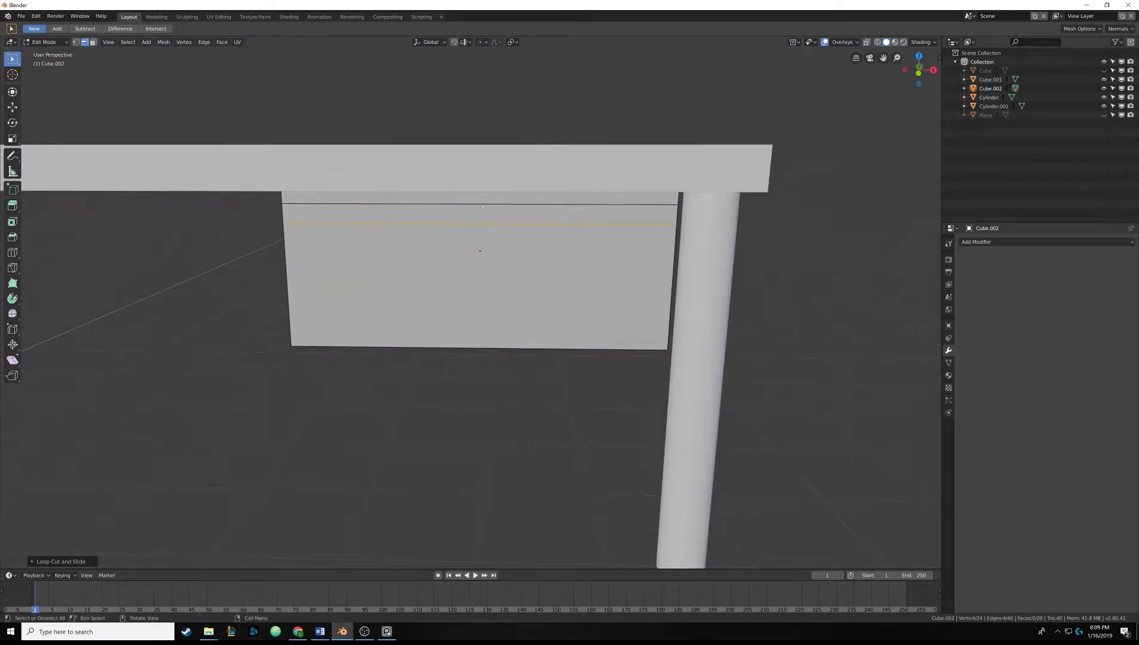
pyautogui.hotkey('ctrl', 'r')
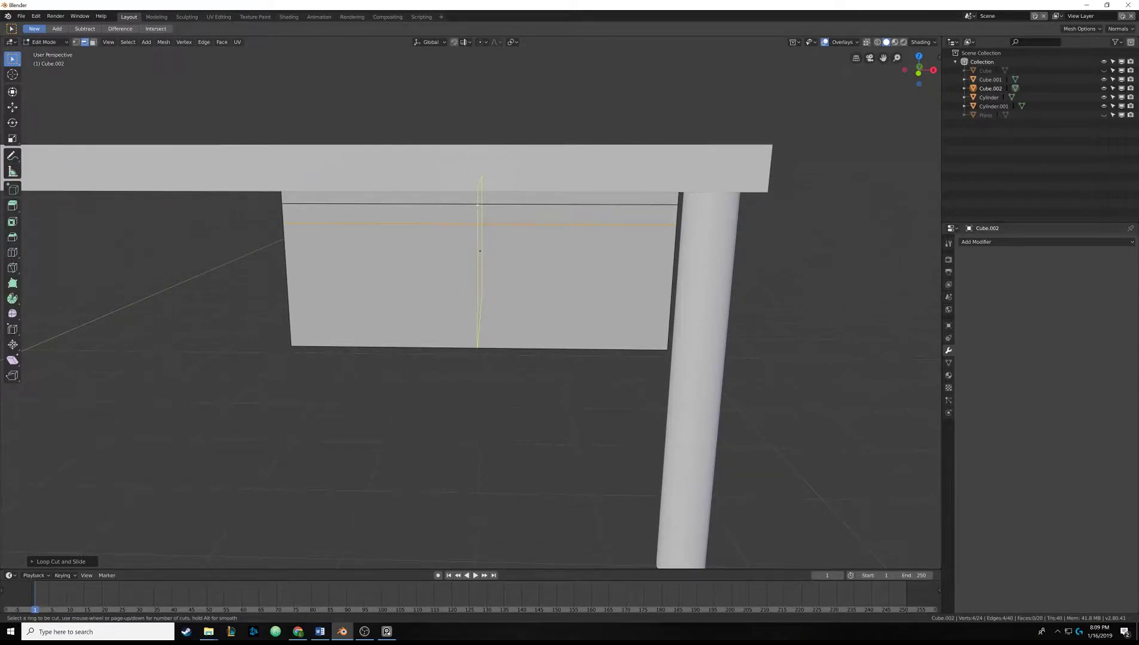
pyautogui.scroll(1, 477, 205)
pyautogui.scroll(20, 478, 205)
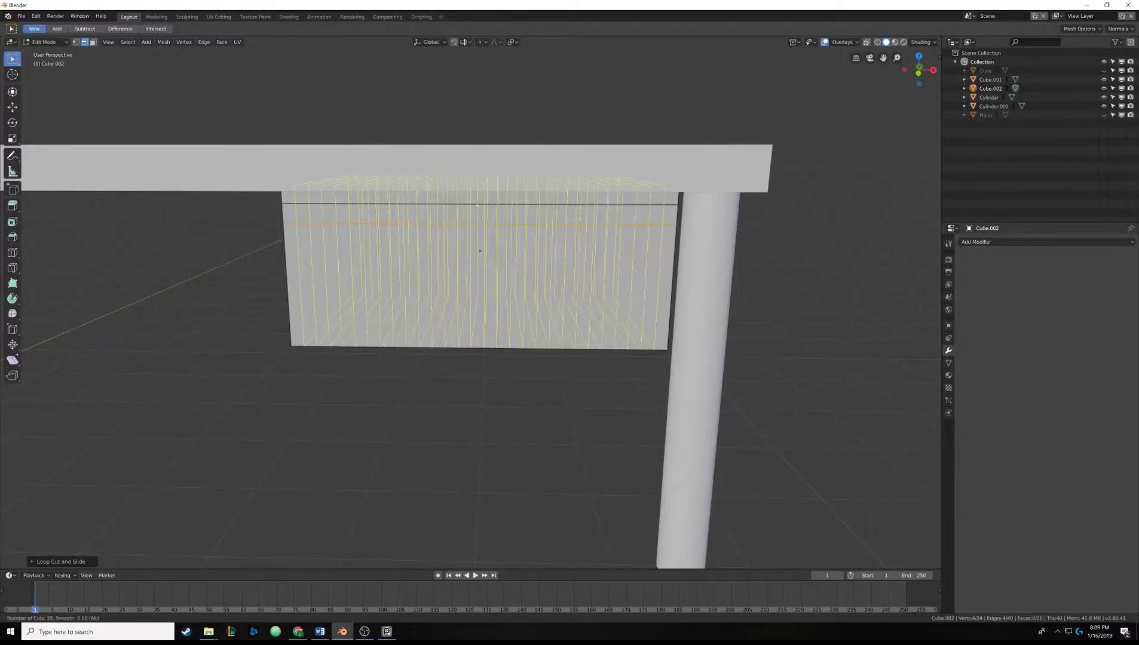
pyautogui.scroll(-20, 481, 206)
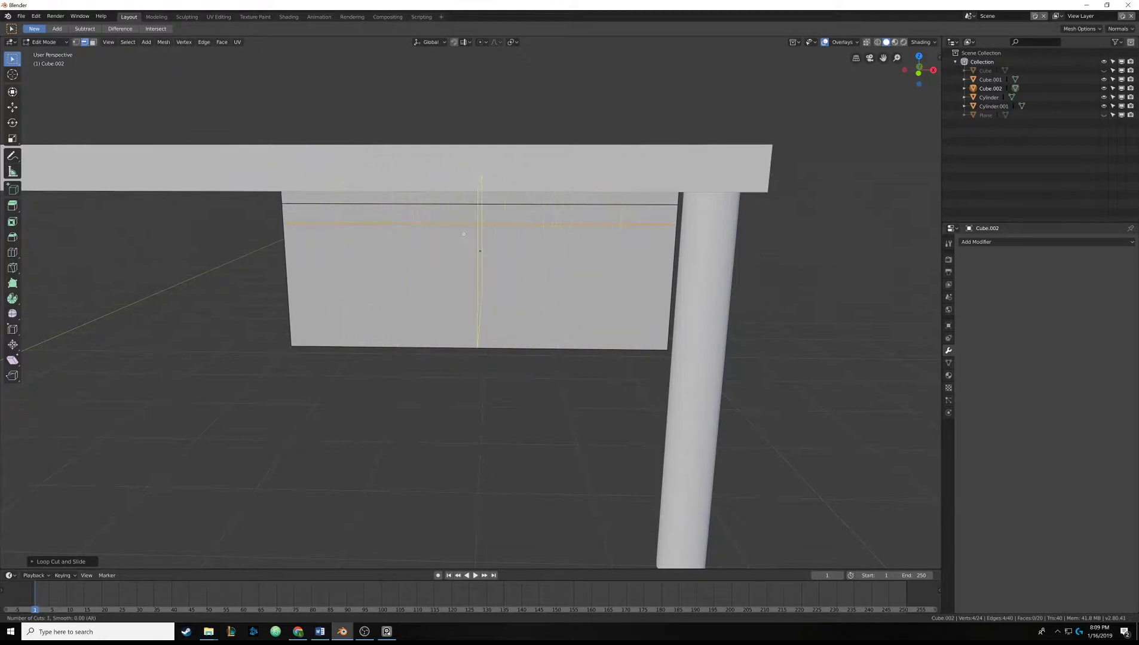
pyautogui.scroll(1, 464, 233)
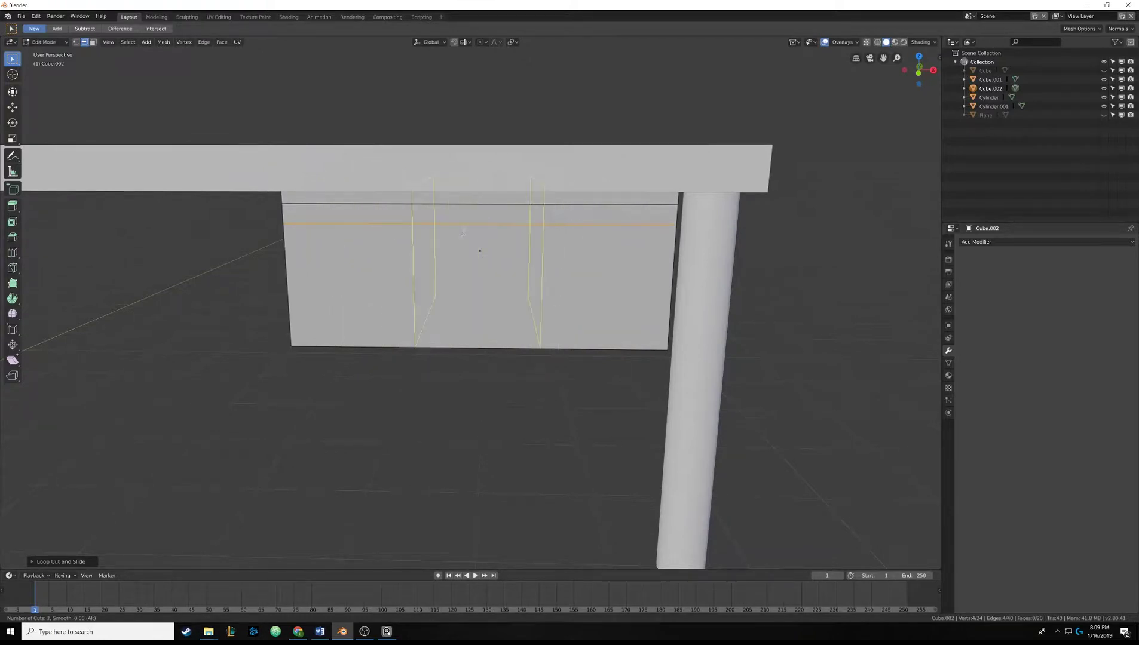
pyautogui.click(479, 205)
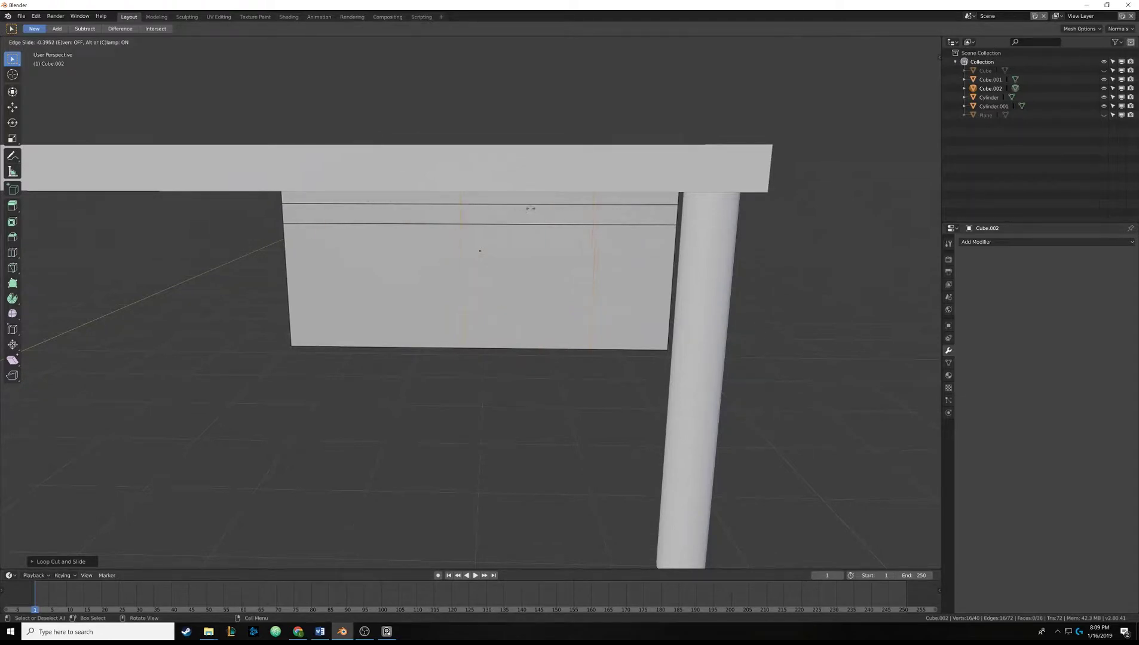
pyautogui.moveTo(517, 209); pyautogui.dragTo(518, 209)
pyautogui.rightClick(516, 208)
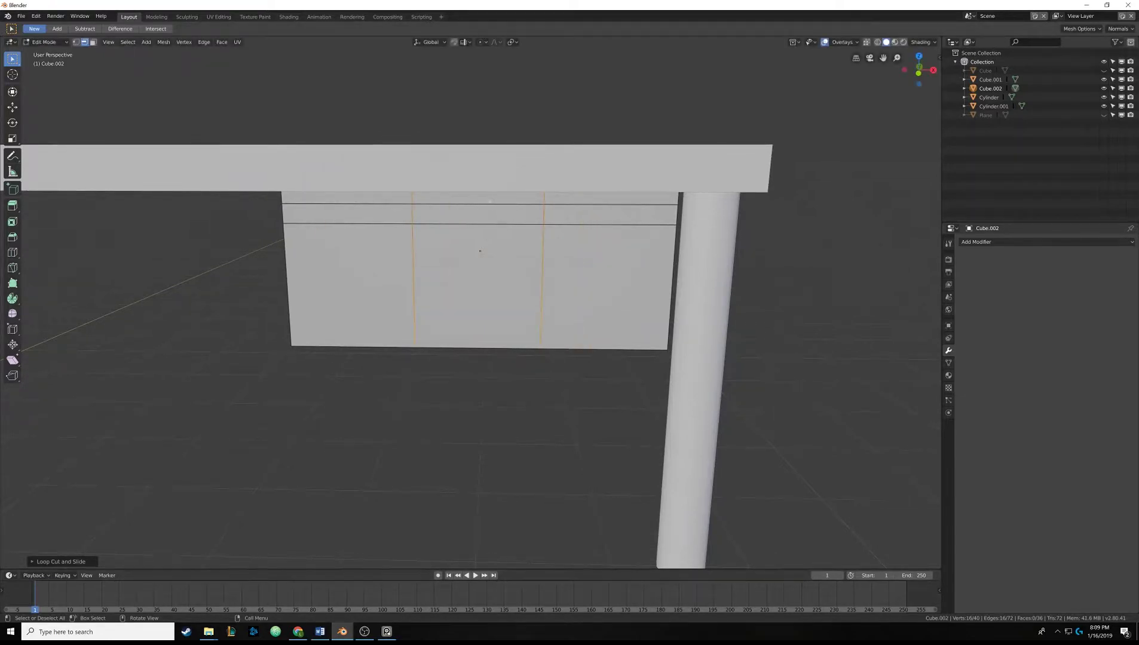
# Step: Scale the two vertical loops along the X axis, leaving them close to their one-third positions on the box front
pyautogui.moveTo(490, 201); pyautogui.dragTo(449, 204, button='middle')
pyautogui.press('s')
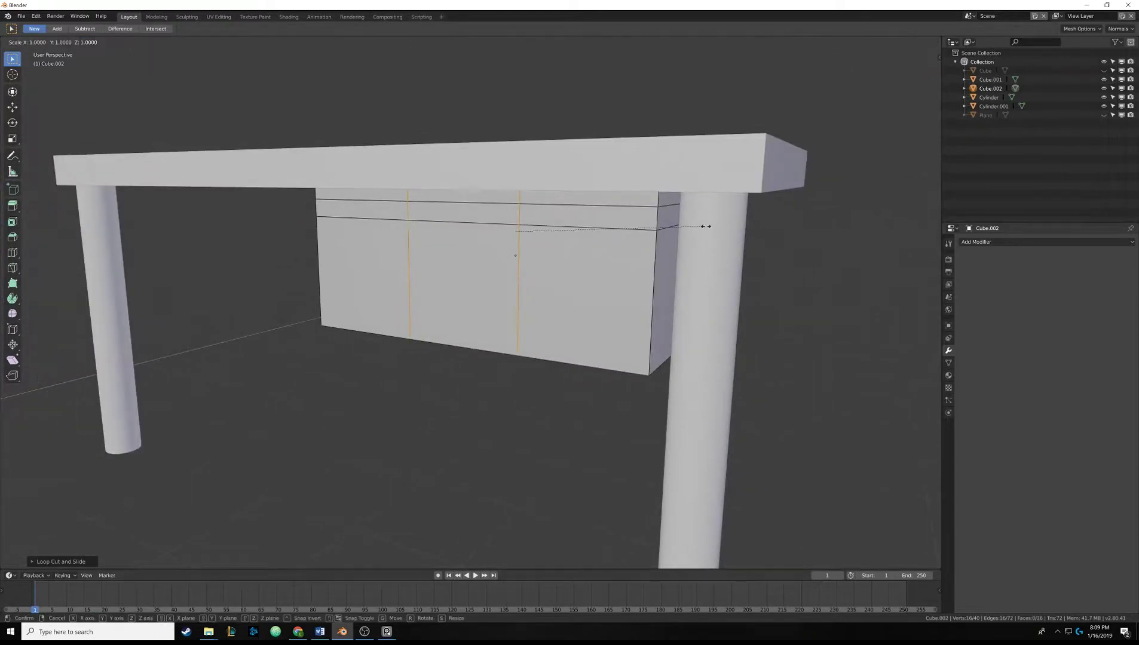
pyautogui.press('x')
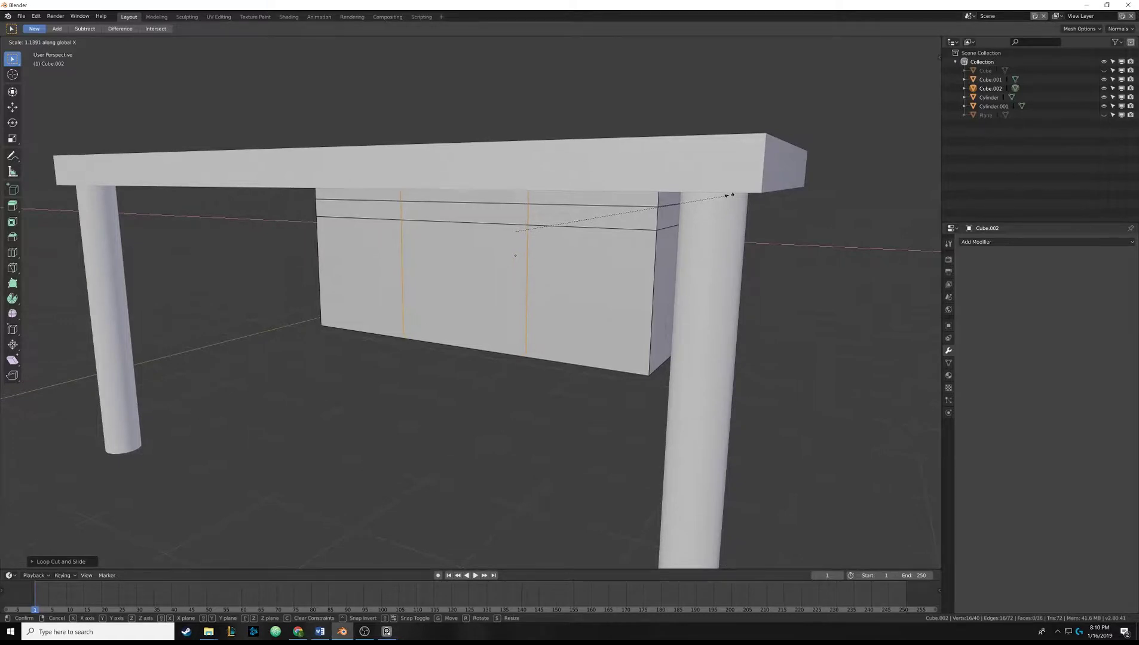
pyautogui.click(698, 196)
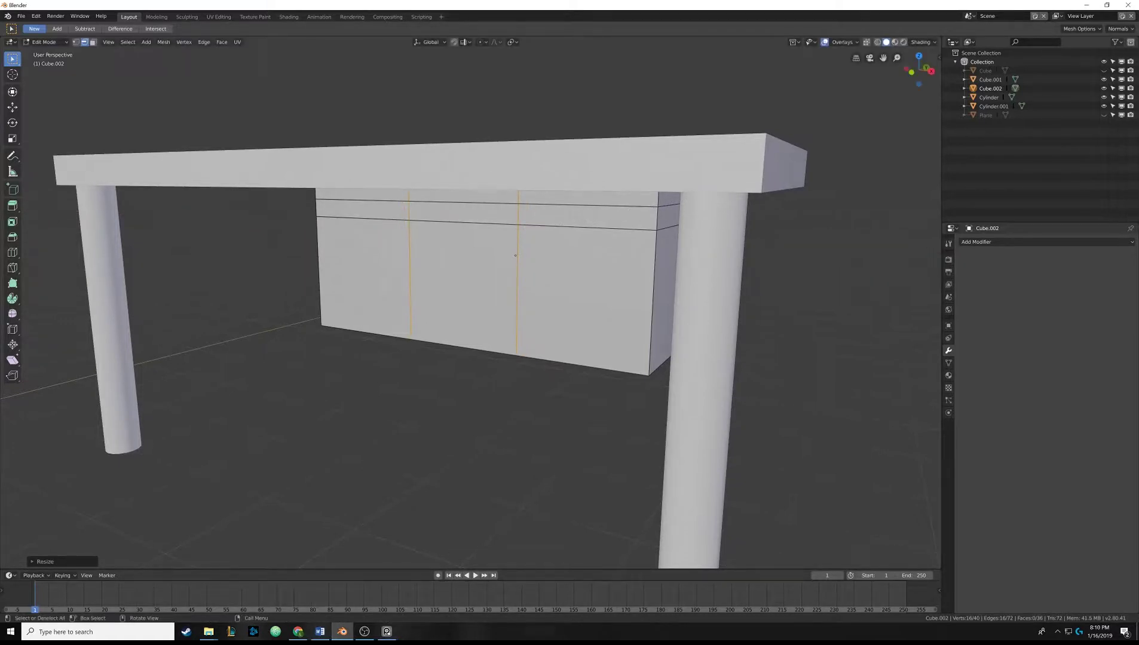
pyautogui.moveTo(658, 239); pyautogui.dragTo(672, 203, button='middle')
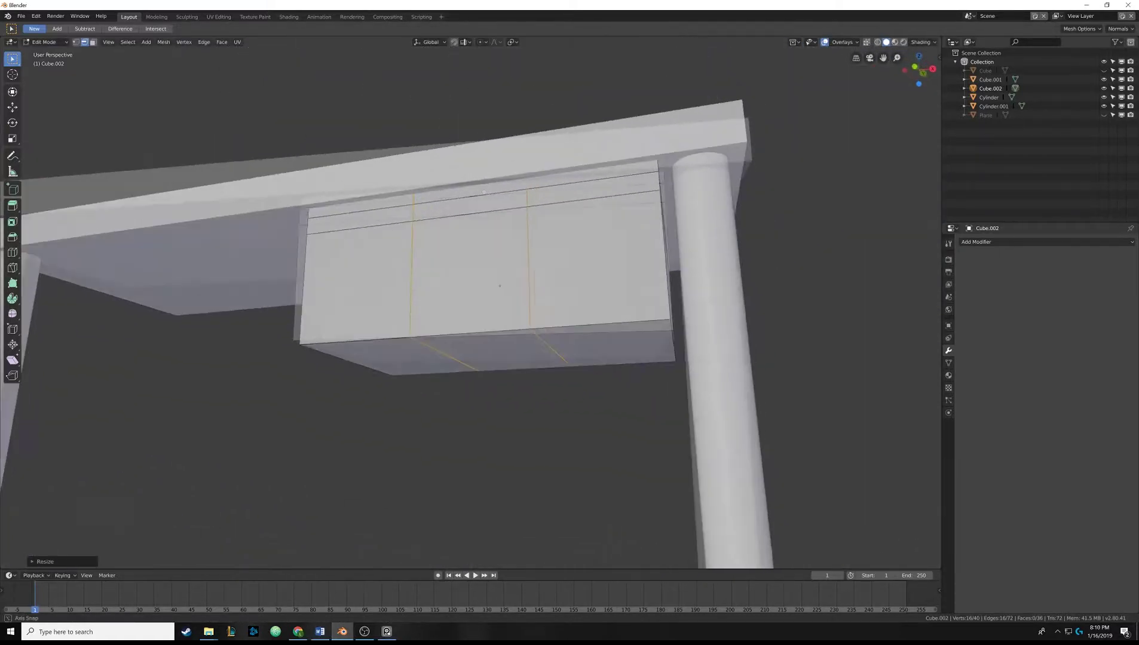
pyautogui.moveTo(484, 192); pyautogui.dragTo(466, 215, button='middle')
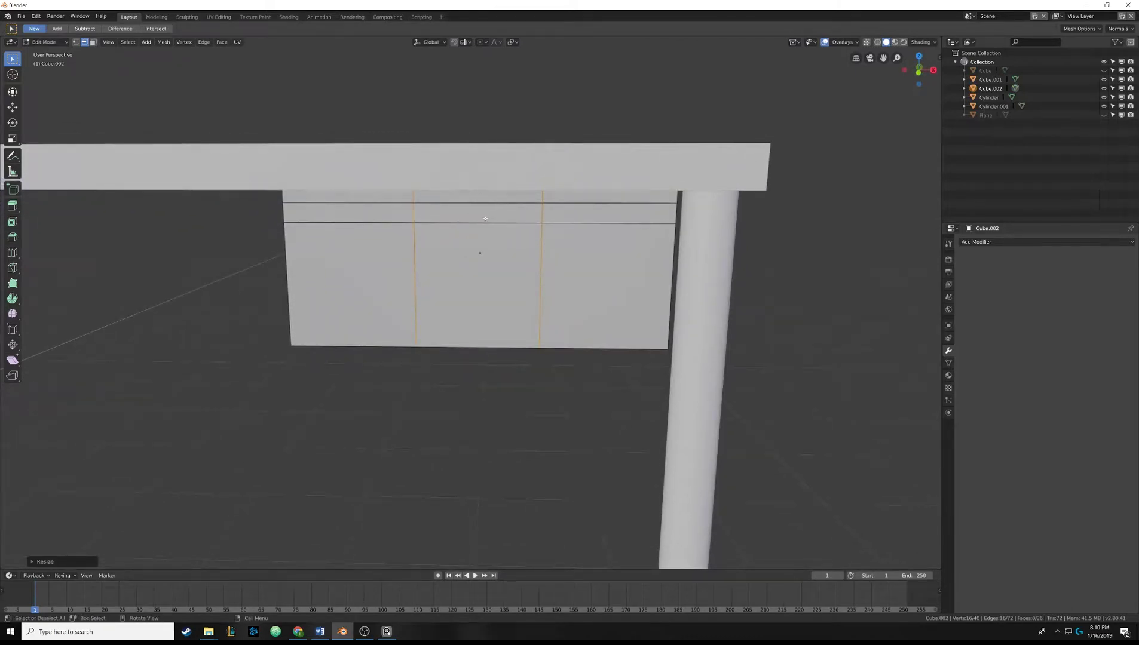
# Step: In face select mode, delete the middle front face between the two horizontal loops to open the drawer hole
pyautogui.click(92, 42)
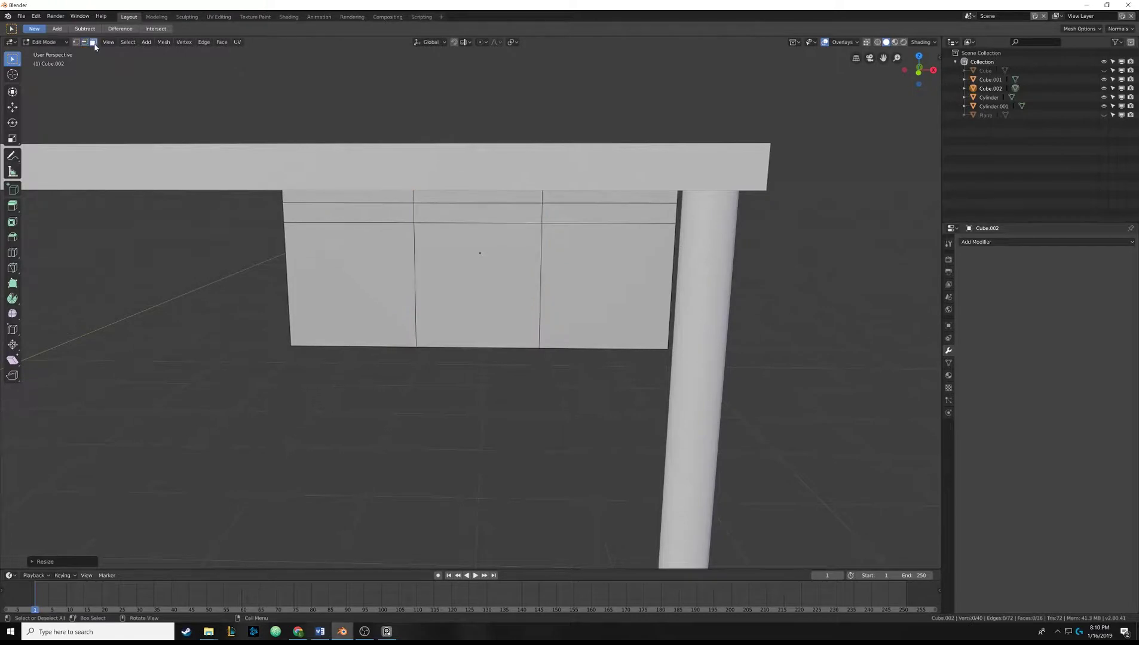
pyautogui.click(440, 211)
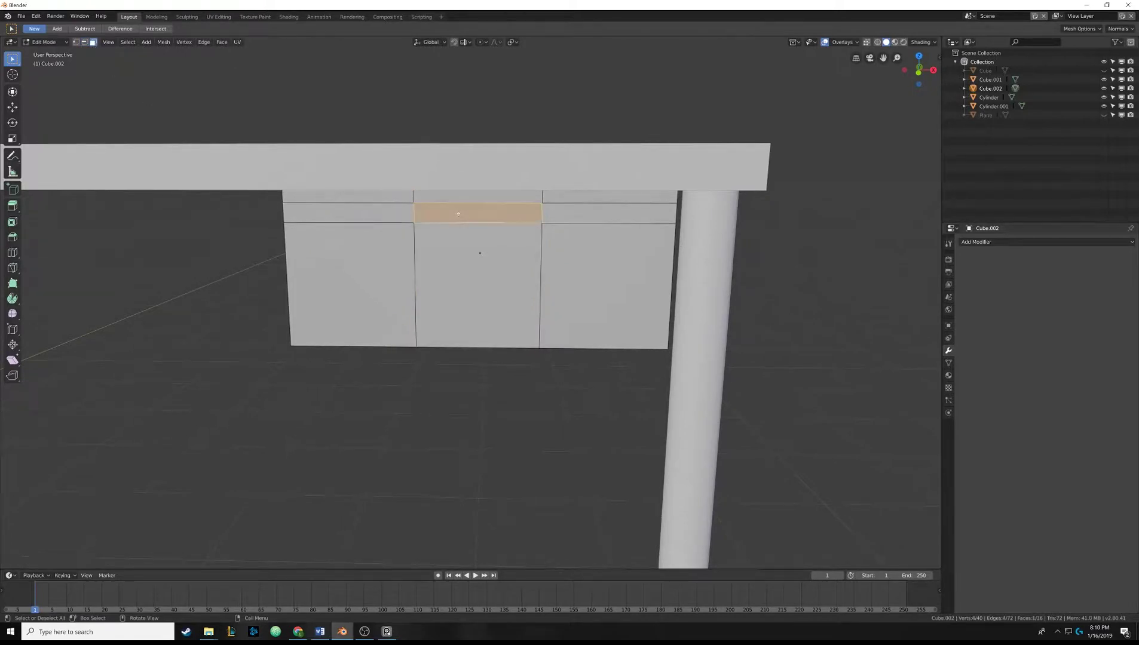
pyautogui.moveTo(440, 211); pyautogui.dragTo(445, 258, button='middle')
pyautogui.press('x')
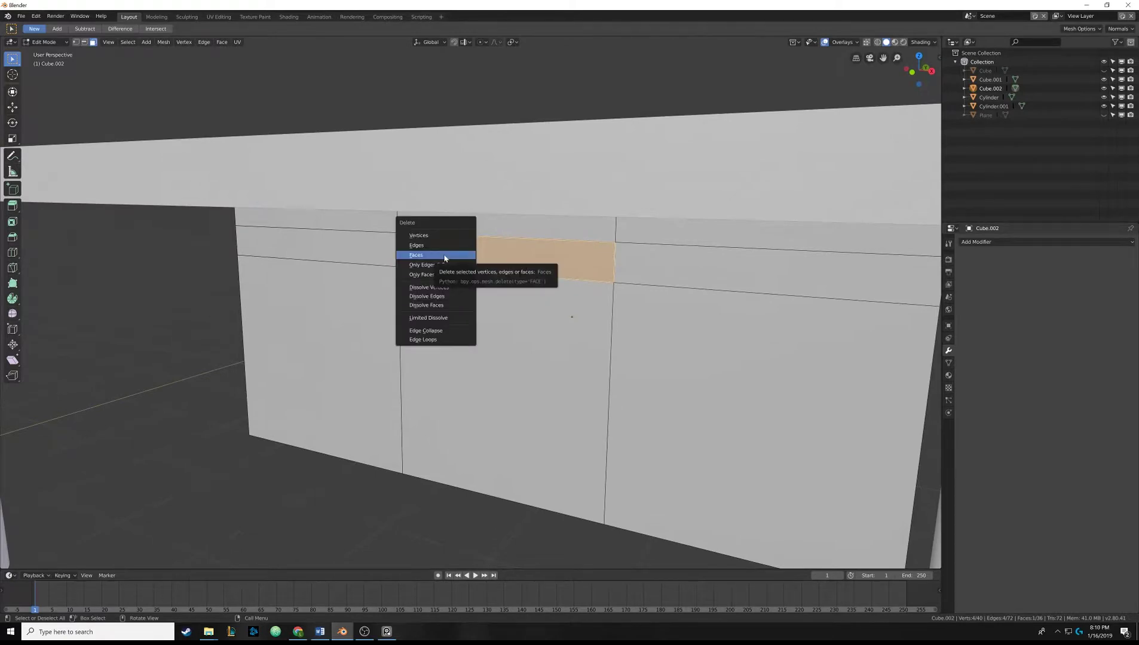
pyautogui.click(445, 259)
# Step: Turn off Backface Culling in the viewport shading options
pyautogui.moveTo(445, 258); pyautogui.dragTo(690, 205, button='middle')
pyautogui.scroll(-5, 478, 269)
pyautogui.click(855, 42)
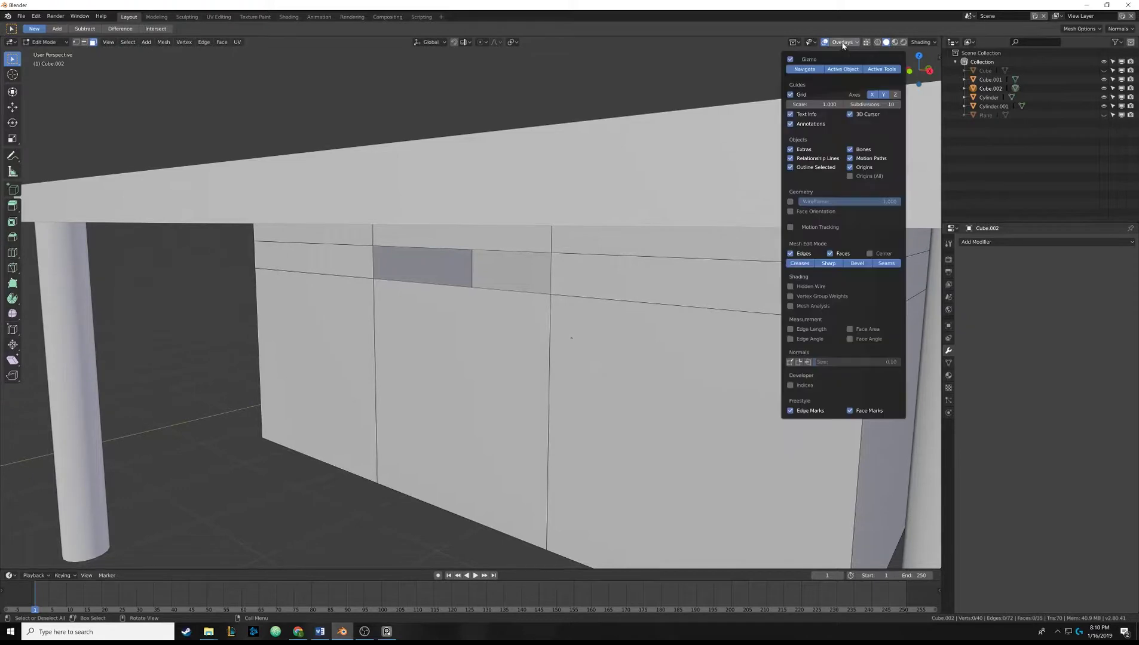
pyautogui.click(923, 43)
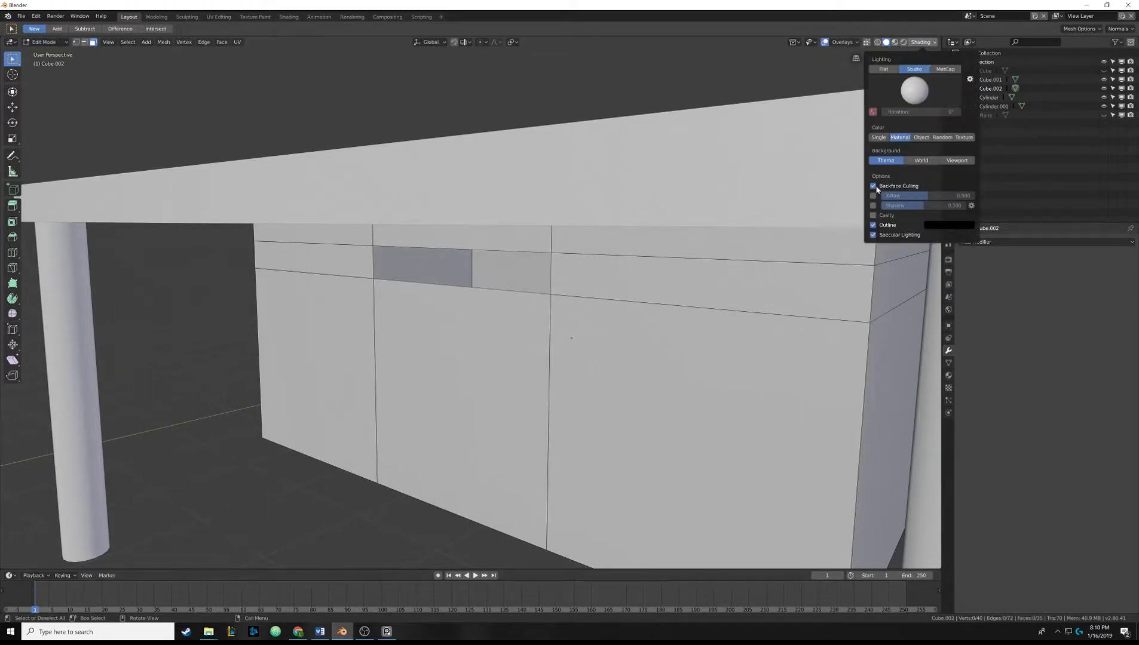
pyautogui.click(873, 186)
# Step: Cut a horizontal edge loop around the inner walls of the drawer box, slid up near its ceiling
pyautogui.moveTo(457, 253); pyautogui.dragTo(528, 255, button='middle')
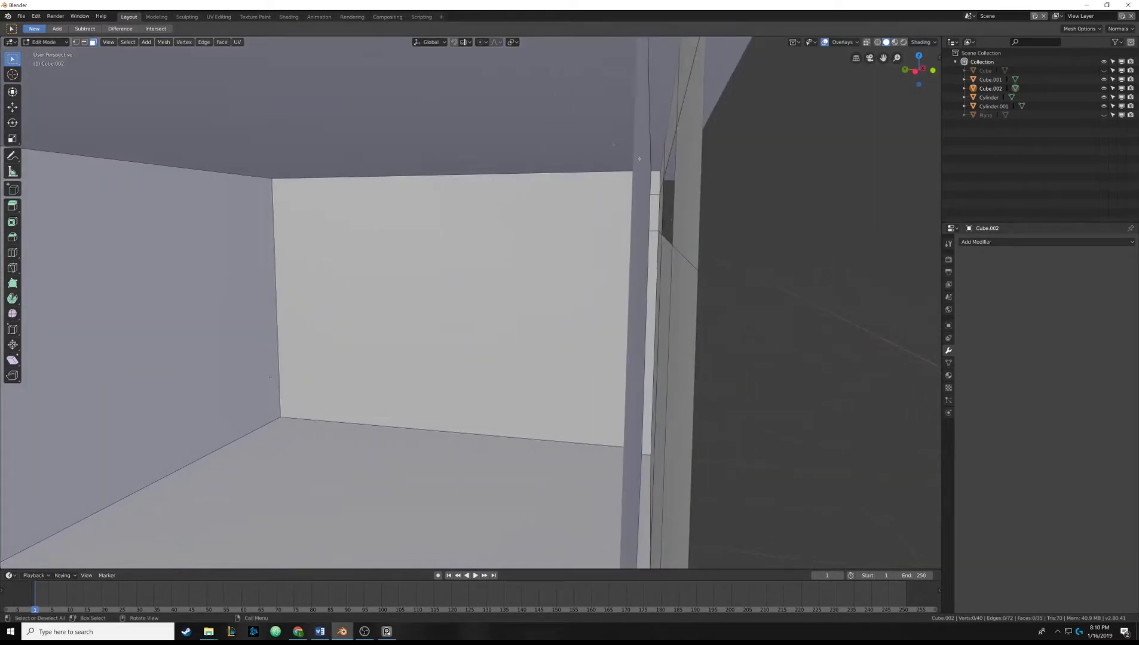
pyautogui.moveTo(639, 158); pyautogui.dragTo(447, 226, button='middle')
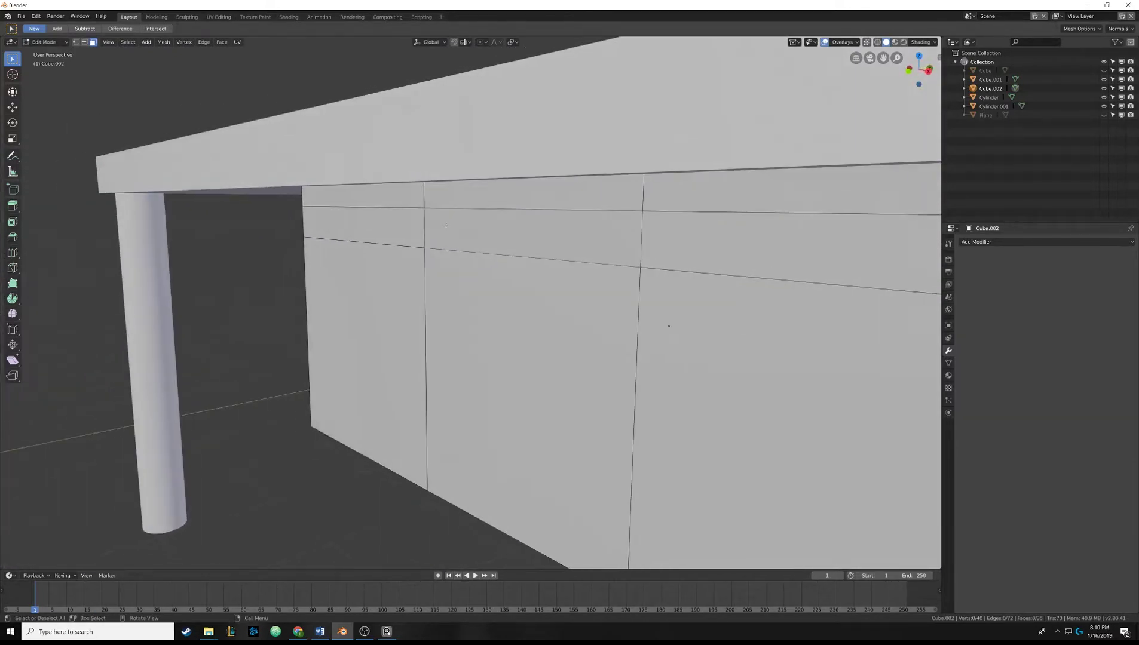
pyautogui.hotkey('ctrl', 'r')
pyautogui.press('Escape')
pyautogui.moveTo(373, 277); pyautogui.dragTo(299, 272, button='middle')
pyautogui.moveTo(446, 242); pyautogui.dragTo(394, 233, button='middle')
pyautogui.scroll(-3, 426, 219)
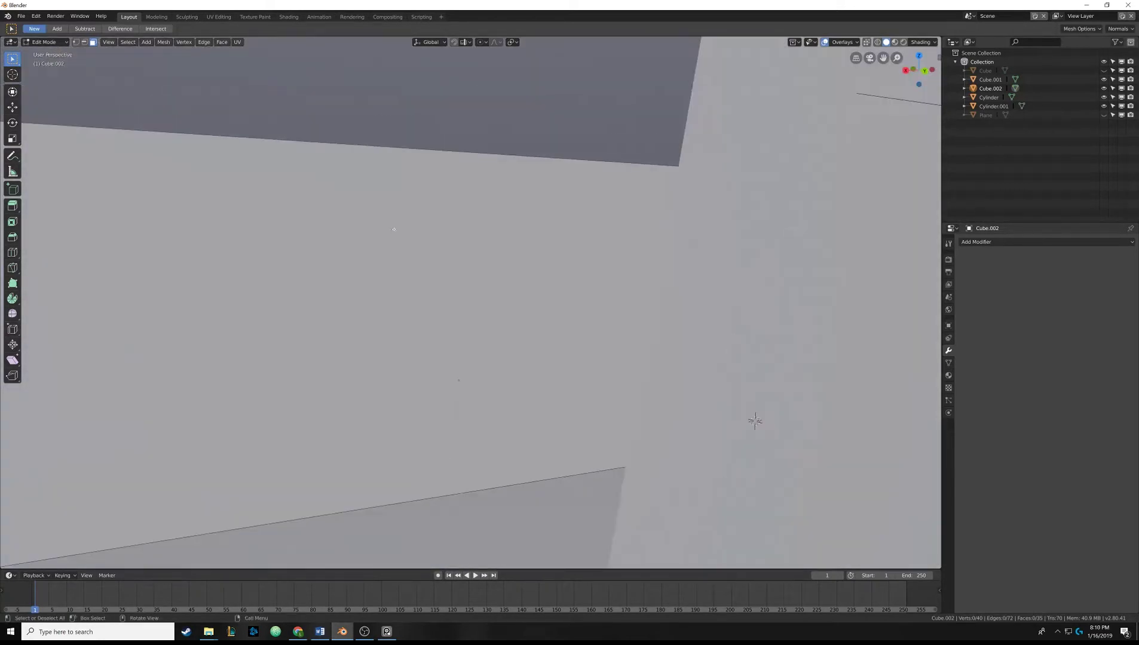
pyautogui.scroll(3, 427, 218)
pyautogui.hotkey('ctrl', 'r')
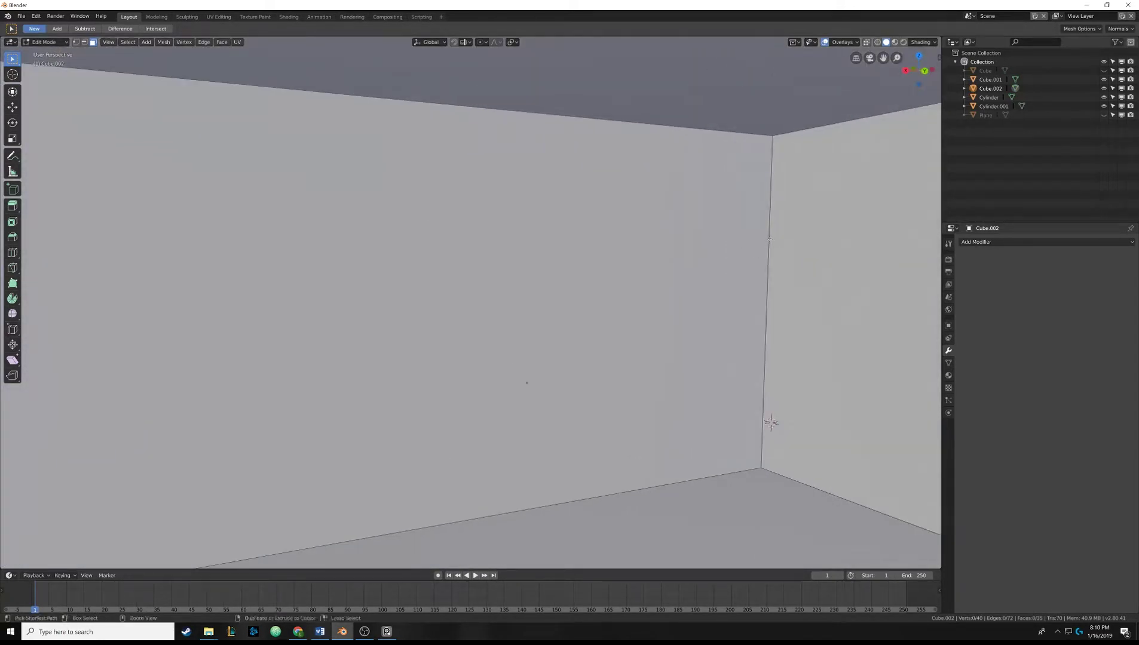
pyautogui.click(770, 239)
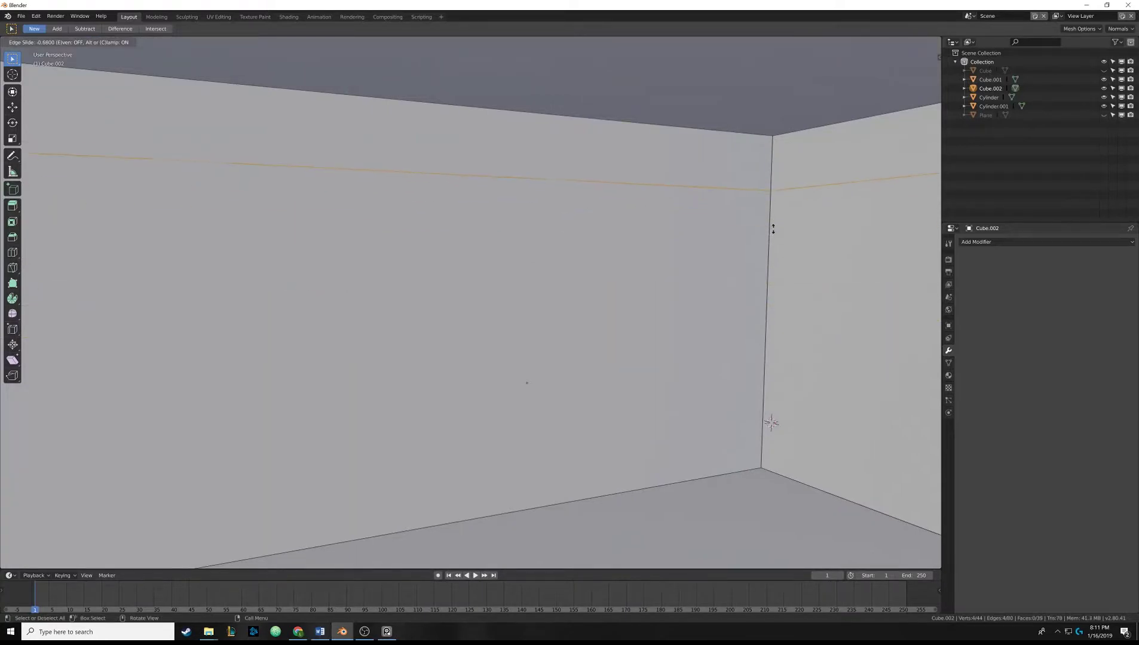
pyautogui.click(772, 228)
# Step: Cut a second horizontal edge loop around the inner walls, slid to a short distance below the first inner loop
pyautogui.hotkey('ctrl', 'r')
pyautogui.click(769, 248)
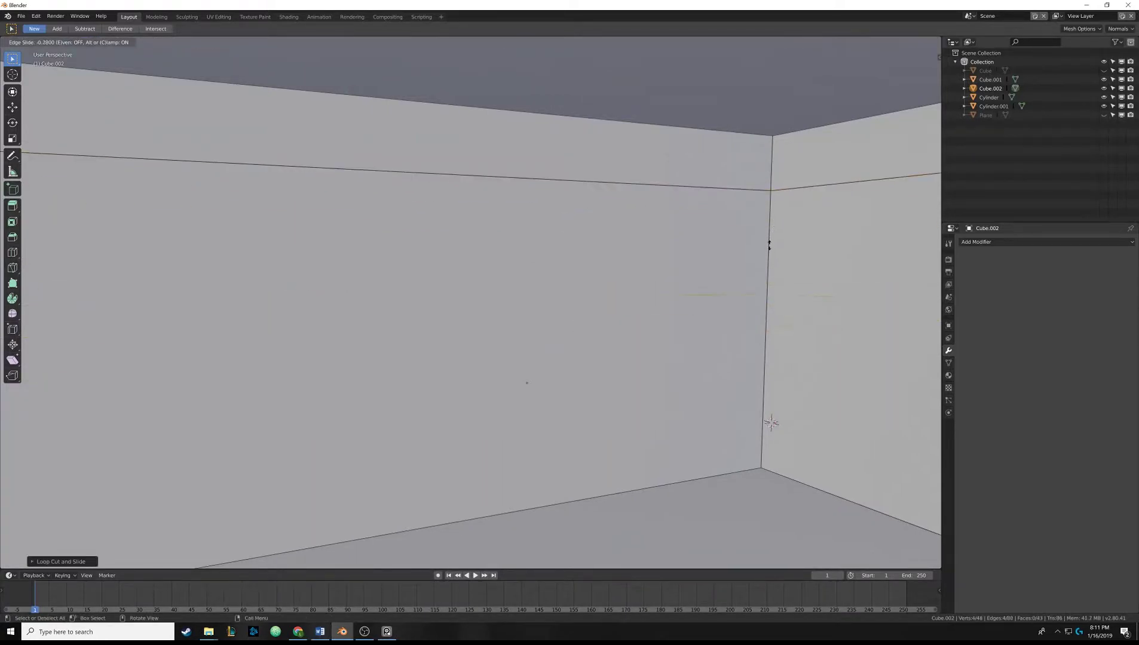
pyautogui.click(771, 239)
# Step: Switch to wireframe shading and select the upper edge loop on the inner walls of the drawer box
pyautogui.moveTo(526, 383); pyautogui.dragTo(790, 252, button='middle')
pyautogui.scroll(-1, 791, 252)
pyautogui.moveTo(511, 199); pyautogui.dragTo(520, 224, button='middle')
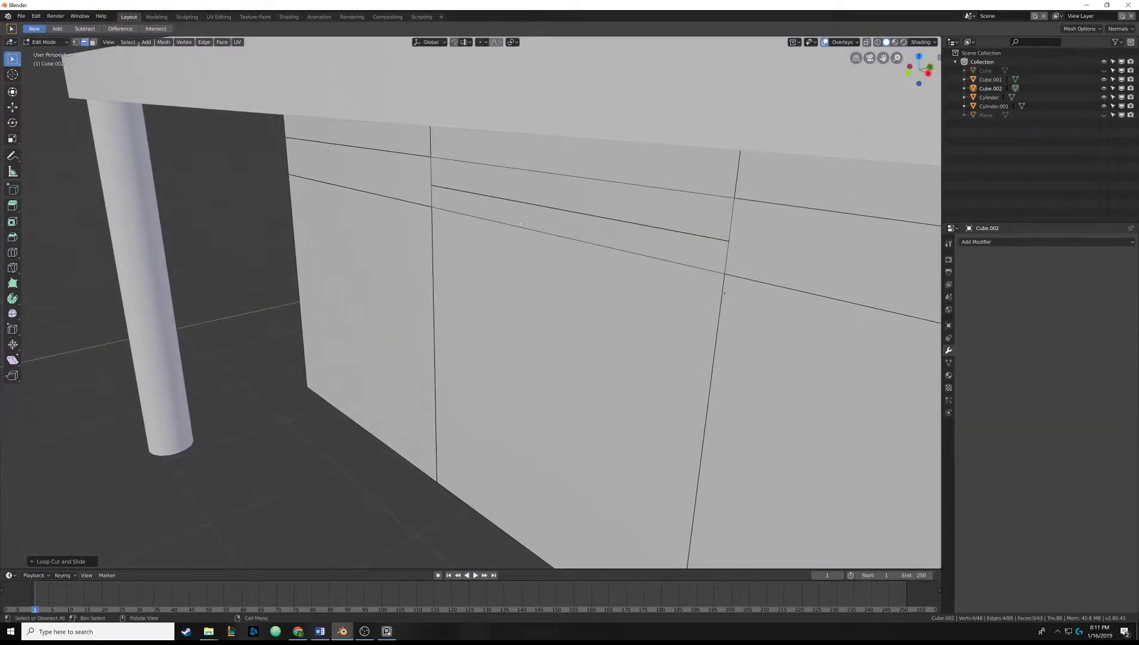
pyautogui.click(877, 42)
pyautogui.moveTo(473, 189)
pyautogui.mouseDown(button='middle')
pyautogui.moveTo(513, 199)
pyautogui.moveTo(493, 204)
pyautogui.moveTo(488, 260)
pyautogui.moveTo(464, 186)
pyautogui.mouseUp(button='middle')
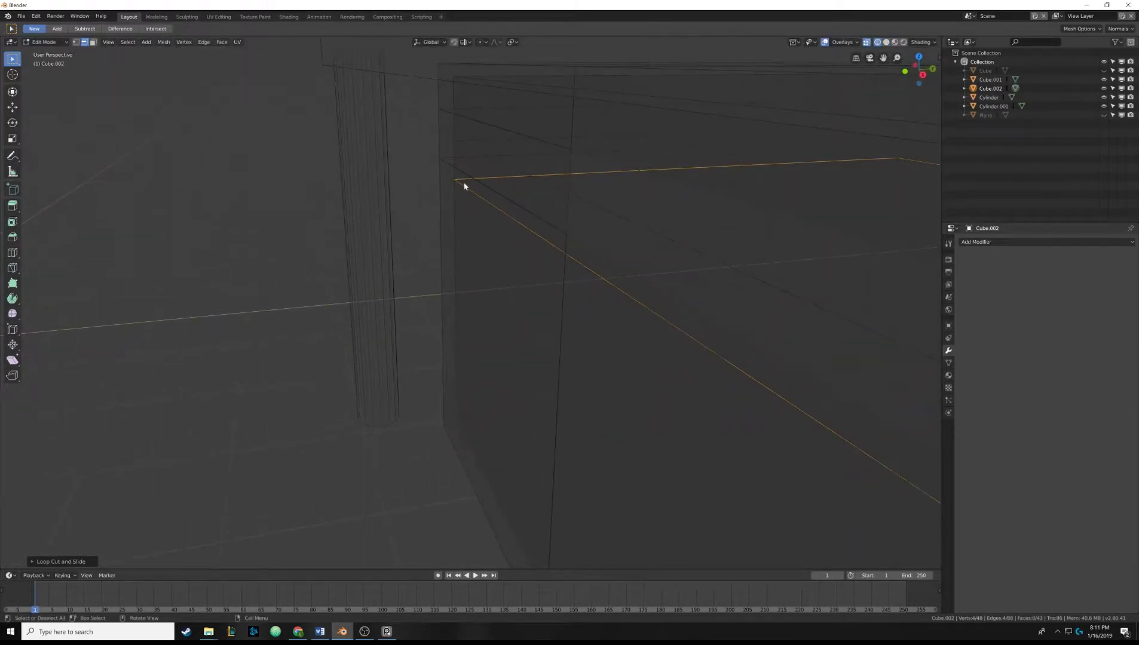
pyautogui.click(459, 146)
pyautogui.click(477, 152)
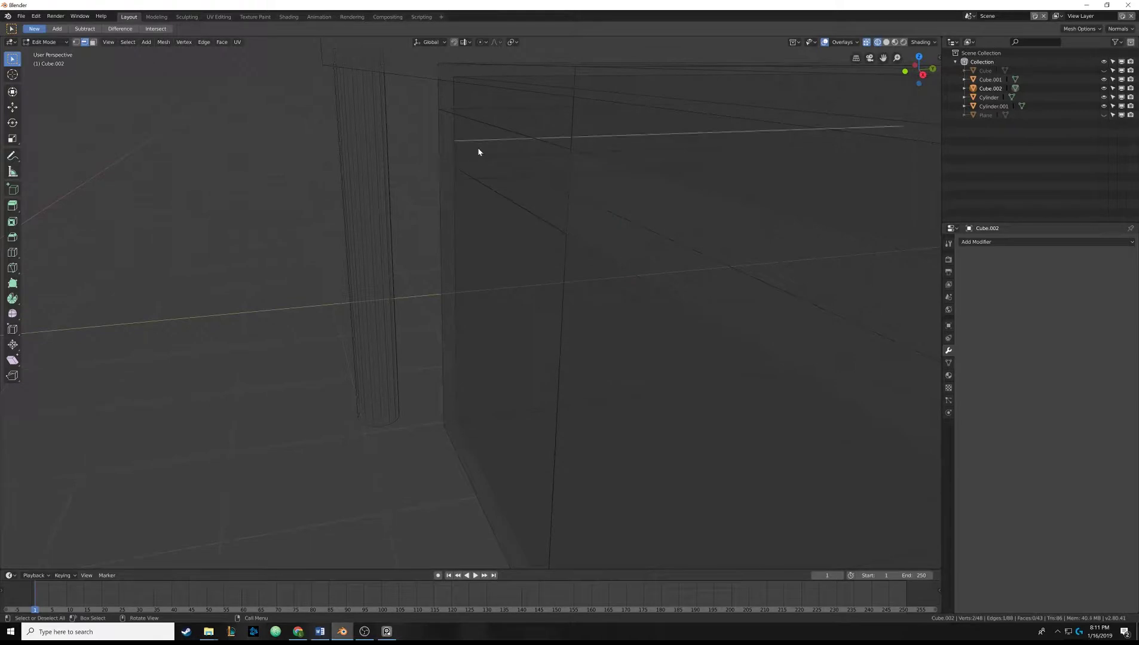
pyautogui.keyDown('alt'); pyautogui.click(483, 153); pyautogui.keyUp('alt')
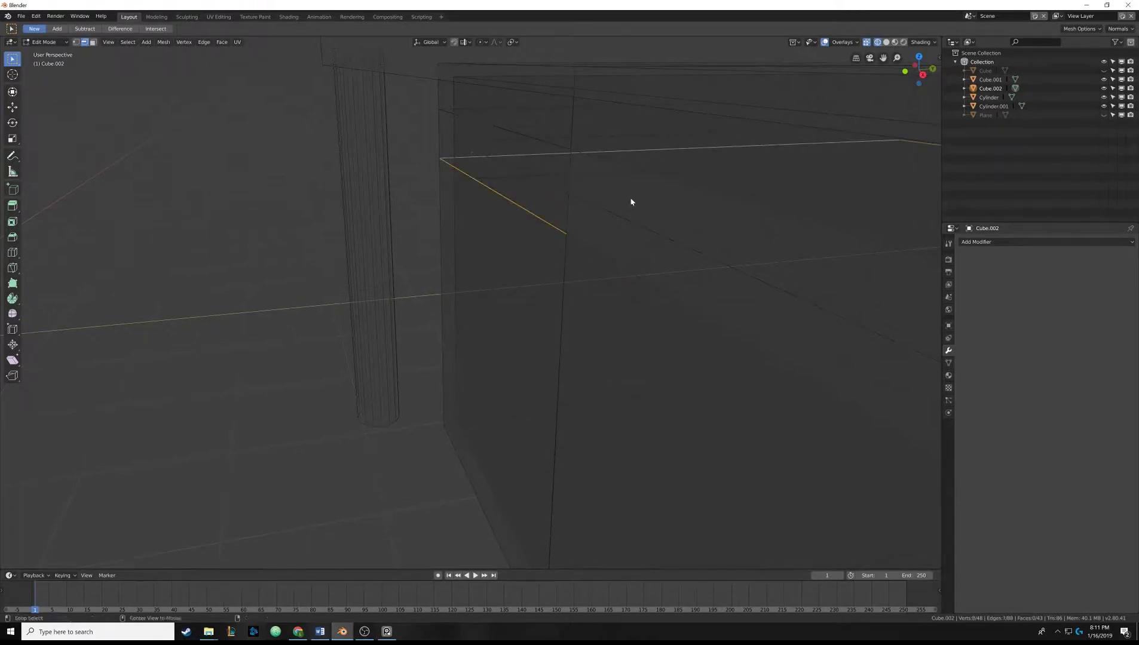
pyautogui.moveTo(614, 210); pyautogui.dragTo(561, 221, button='middle')
pyautogui.keyDown('alt'); pyautogui.click(587, 207); pyautogui.keyUp('alt')
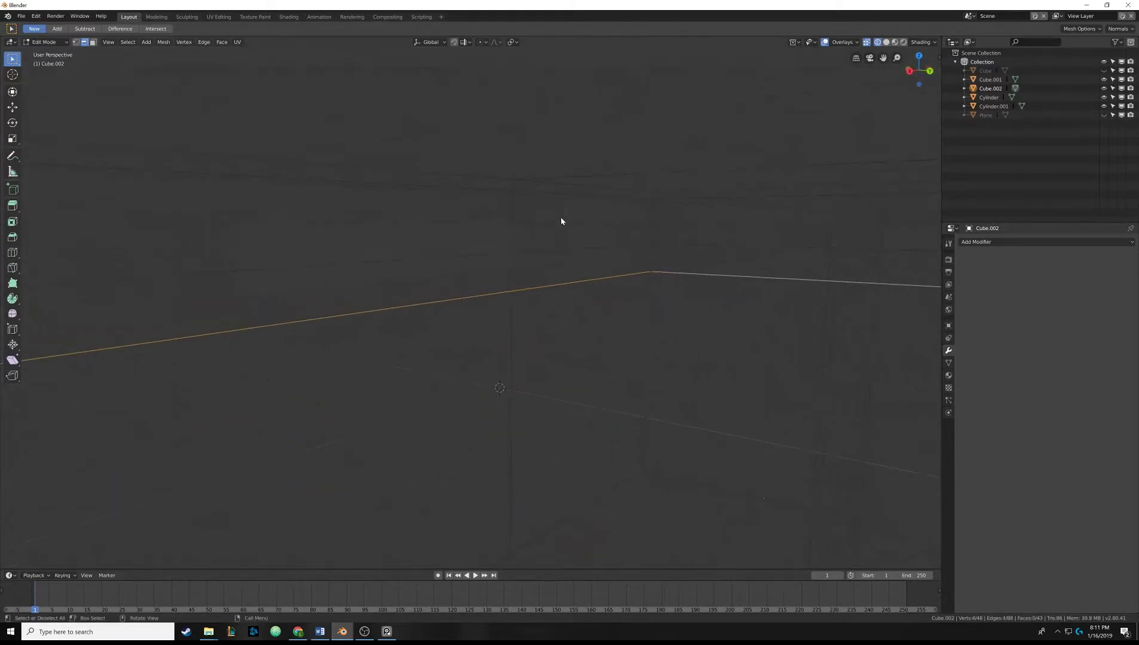
# Step: Compare the upper inner loop's height with the outer loops, alternating between solid and wireframe shading
pyautogui.moveTo(493, 257)
pyautogui.mouseDown(button='middle')
pyautogui.moveTo(543, 258)
pyautogui.moveTo(529, 259)
pyautogui.moveTo(539, 239)
pyautogui.moveTo(509, 238)
pyautogui.moveTo(499, 242)
pyautogui.moveTo(572, 243)
pyautogui.moveTo(445, 224)
pyautogui.moveTo(461, 245)
pyautogui.mouseUp(button='middle')
pyautogui.press('z')
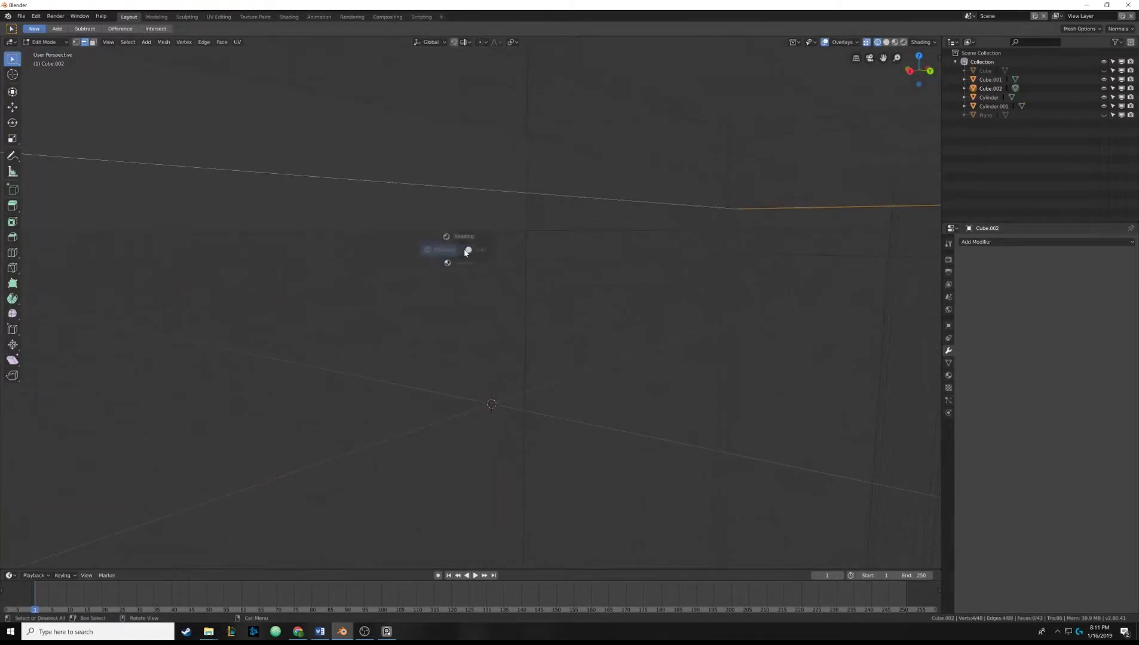
pyautogui.click(529, 250)
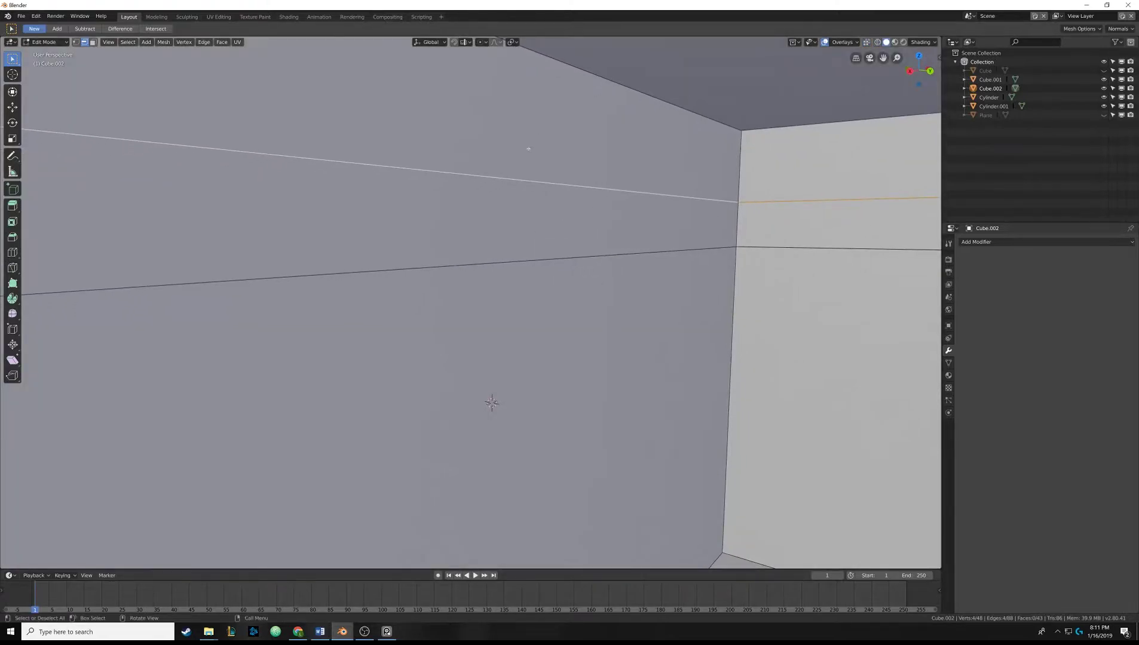
pyautogui.press('z')
pyautogui.click(464, 150)
pyautogui.moveTo(539, 127); pyautogui.dragTo(548, 162, button='middle')
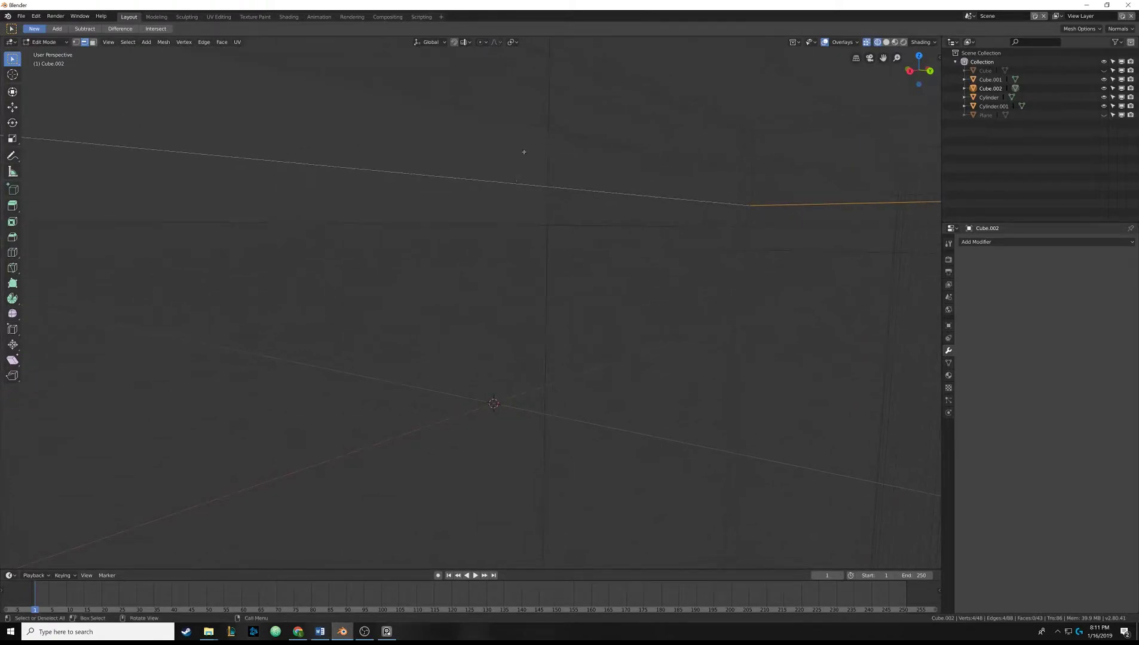
pyautogui.moveTo(540, 115); pyautogui.dragTo(544, 128, button='middle')
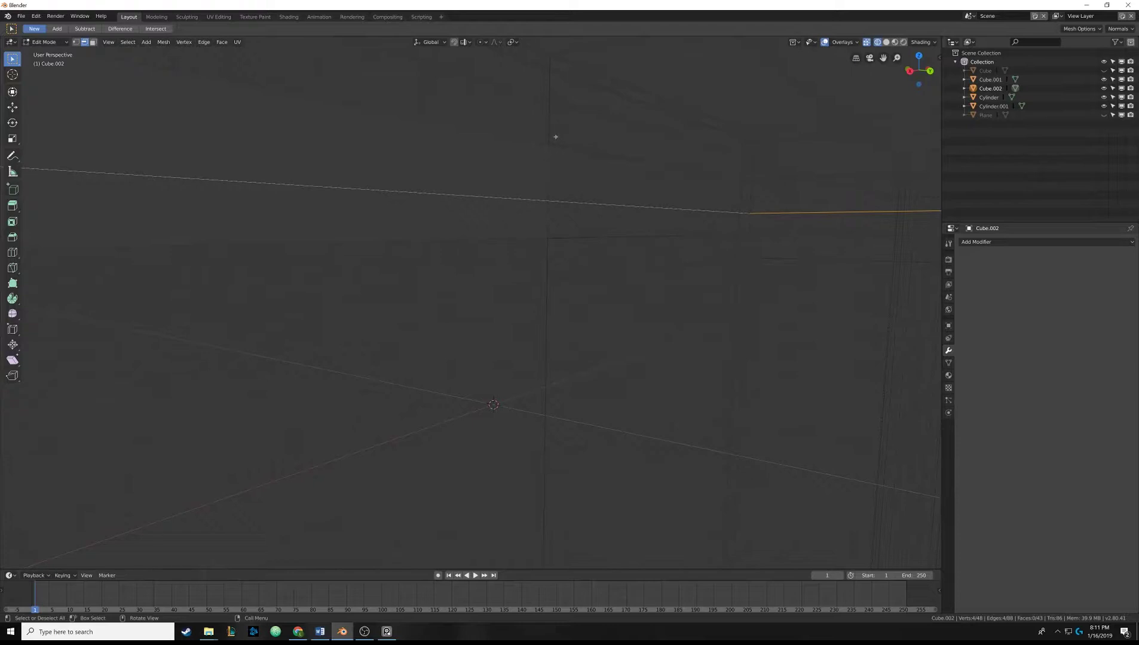
# Step: Return to solid shading and reselect only the upper edge loop on the inner walls of the drawer box
pyautogui.press('z')
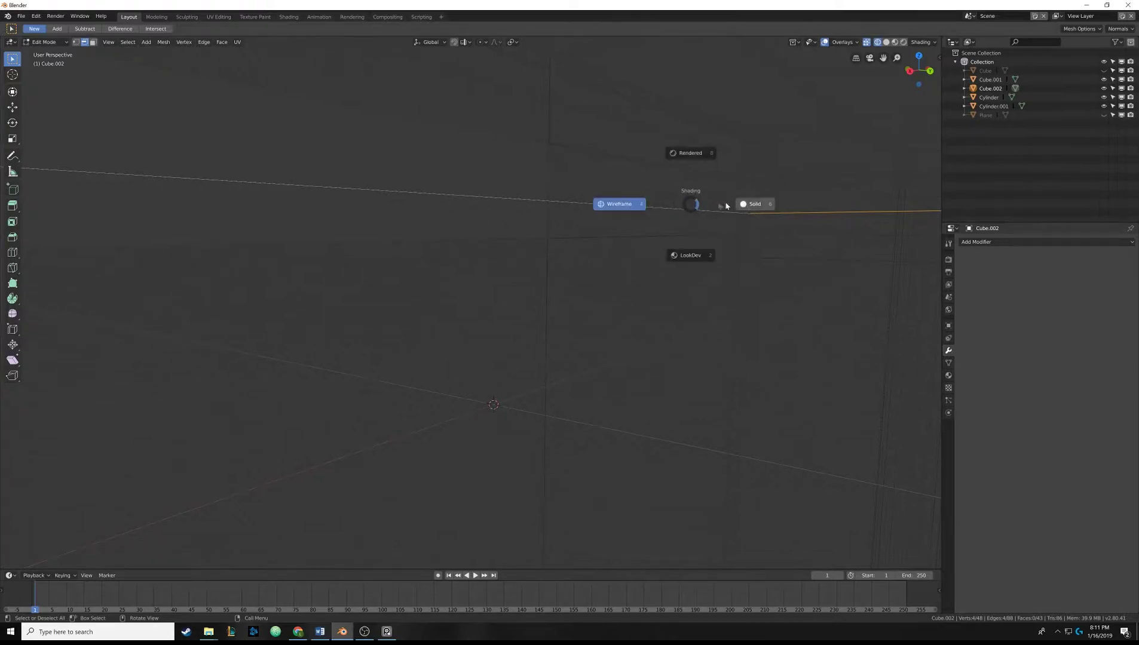
pyautogui.click(728, 206)
pyautogui.hotkey('alt', 'a')
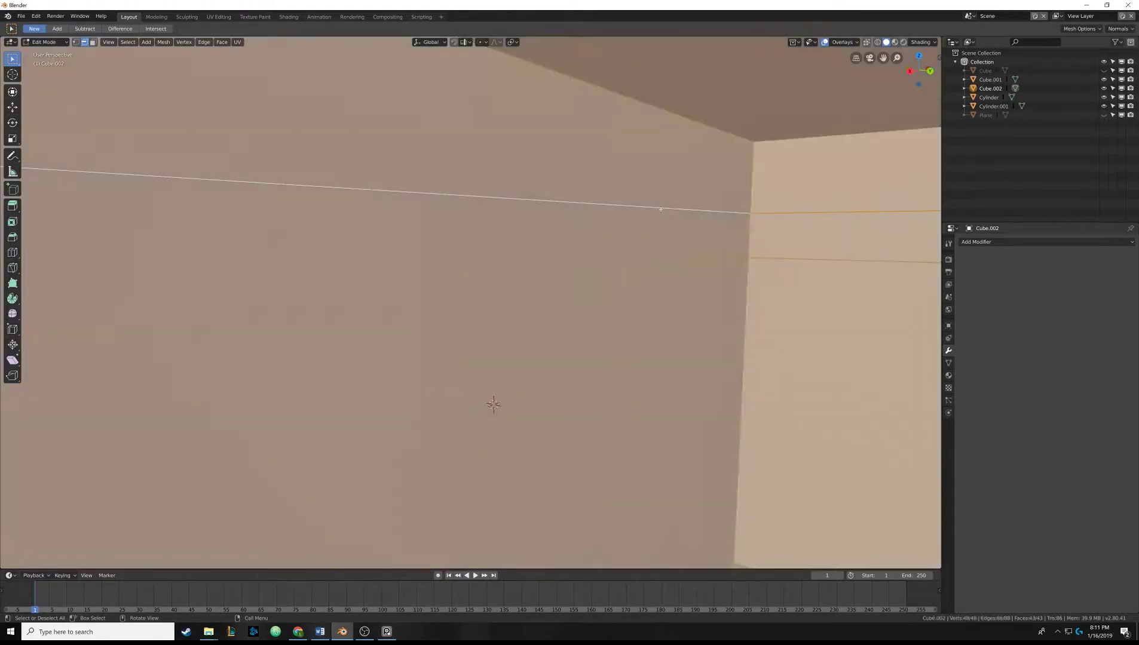
pyautogui.keyDown('alt'); pyautogui.click(588, 203); pyautogui.keyUp('alt')
pyautogui.moveTo(588, 203)
pyautogui.keyDown('alt'); pyautogui.mouseDown(button='middle')
pyautogui.moveTo(746, 206)
pyautogui.moveTo(462, 201)
pyautogui.moveTo(486, 158)
pyautogui.mouseUp(button='middle'); pyautogui.keyUp('alt')
# Step: Set the snapping element to Edge and turn snapping on, checking the loop in wireframe before returning to solid shading
pyautogui.press('z')
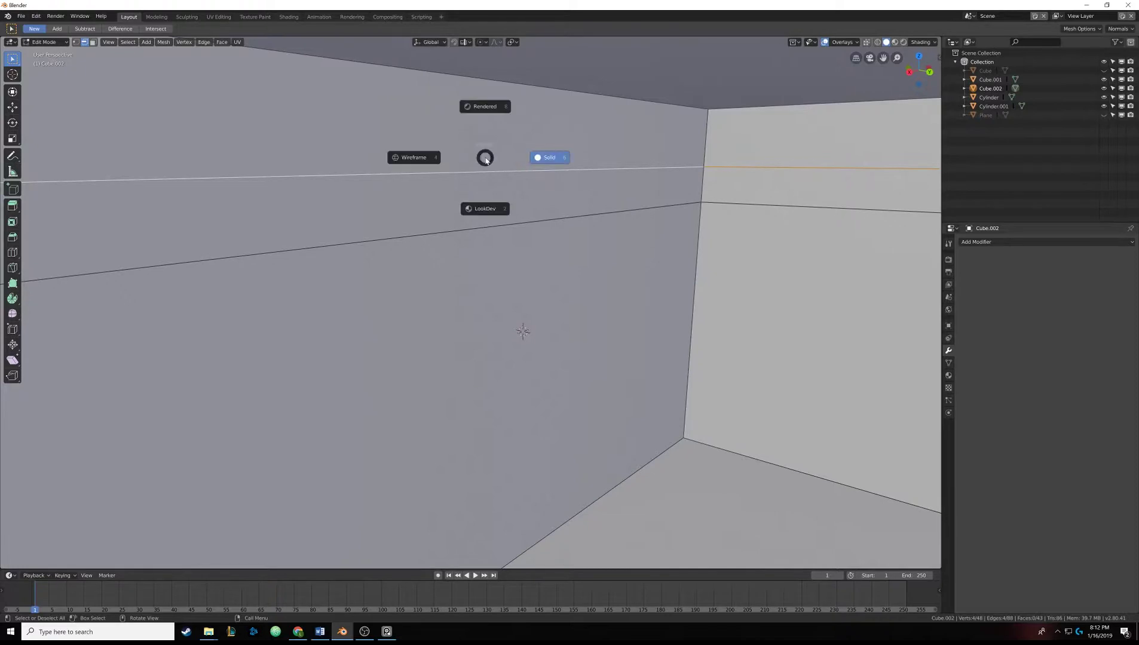
pyautogui.click(429, 155)
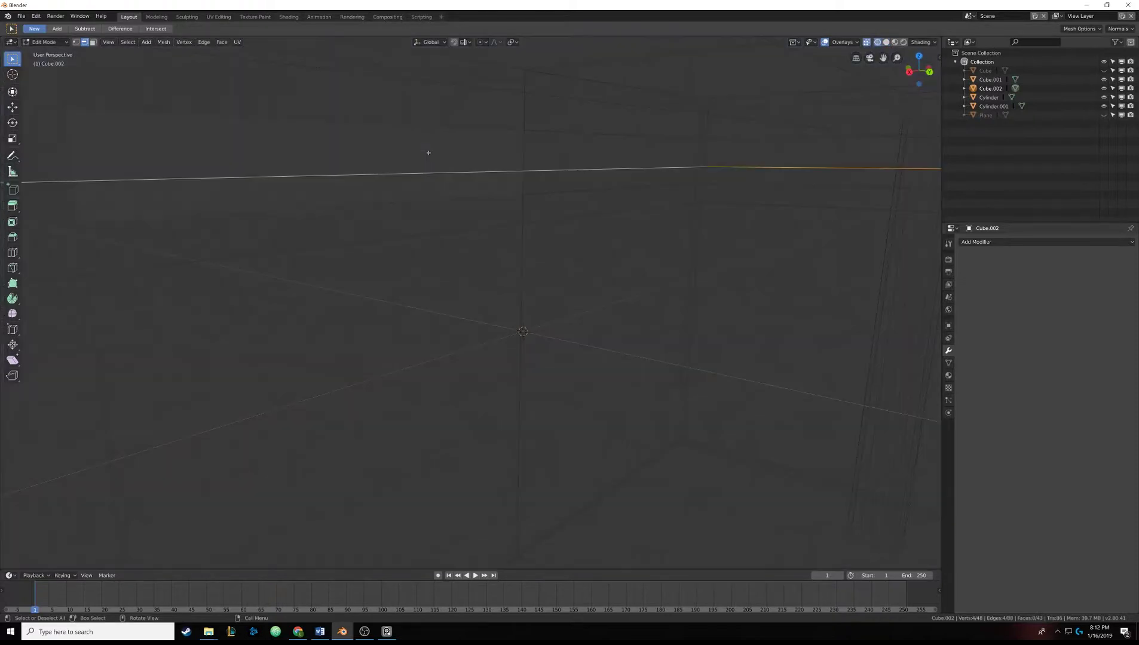
pyautogui.click(467, 42)
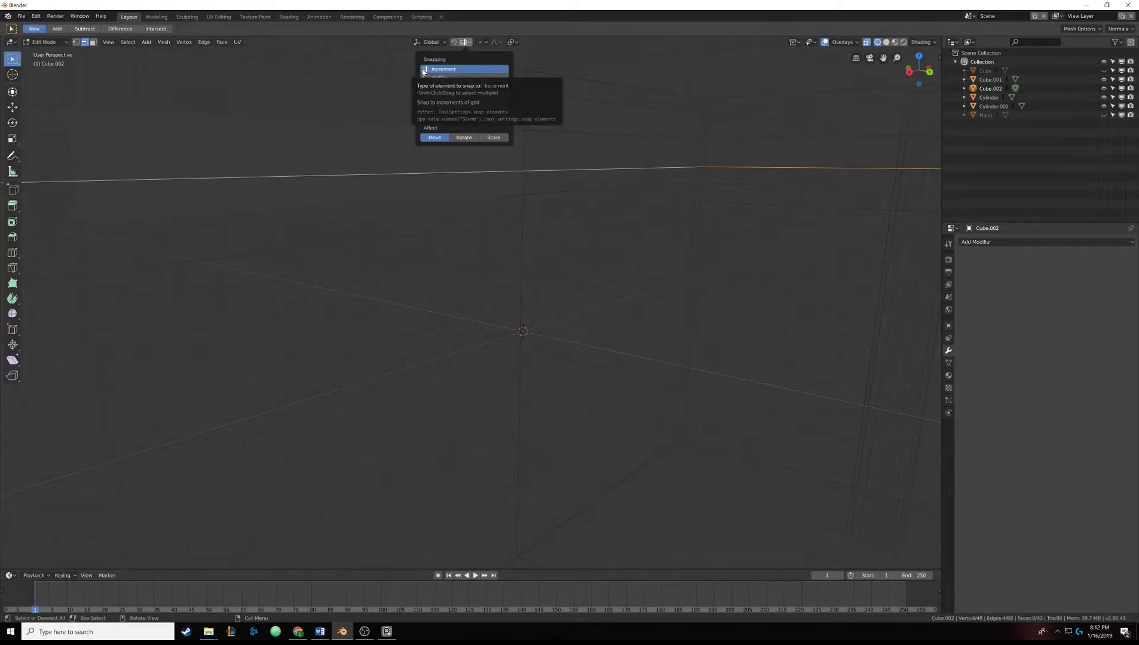
pyautogui.click(449, 88)
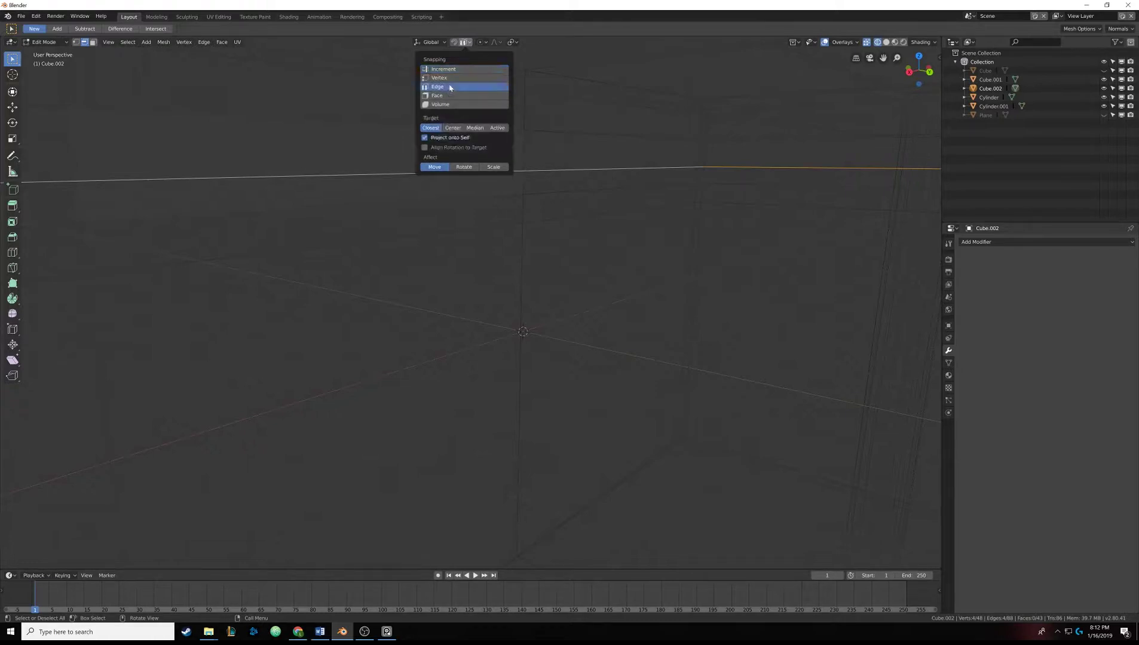
pyautogui.click(456, 43)
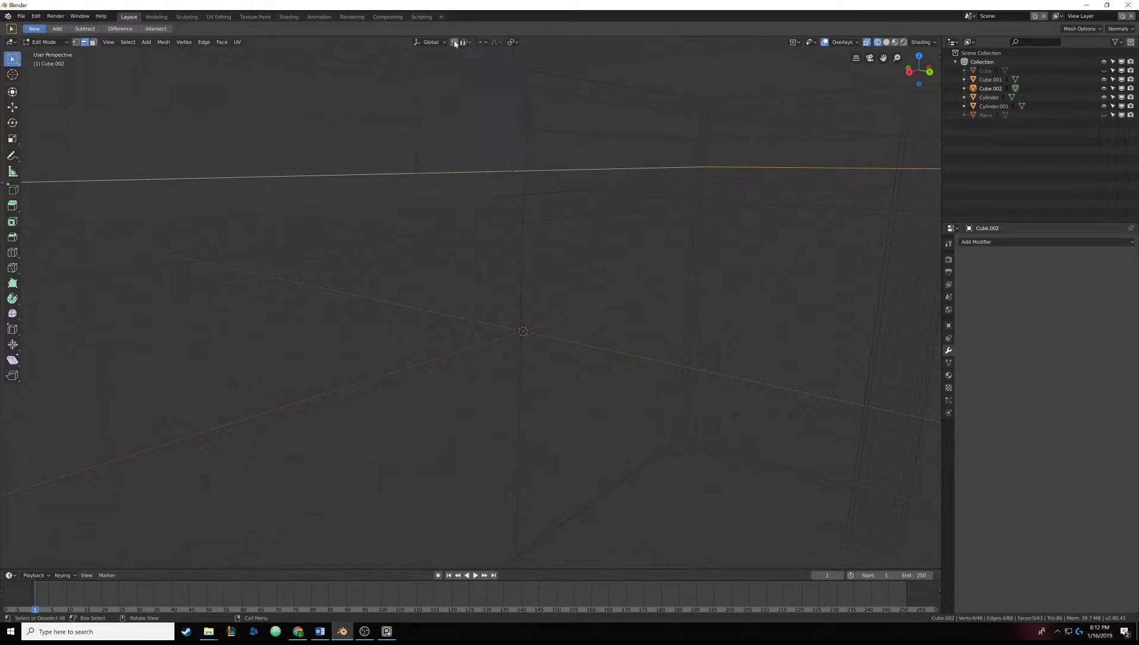
pyautogui.click(454, 42)
pyautogui.press('z')
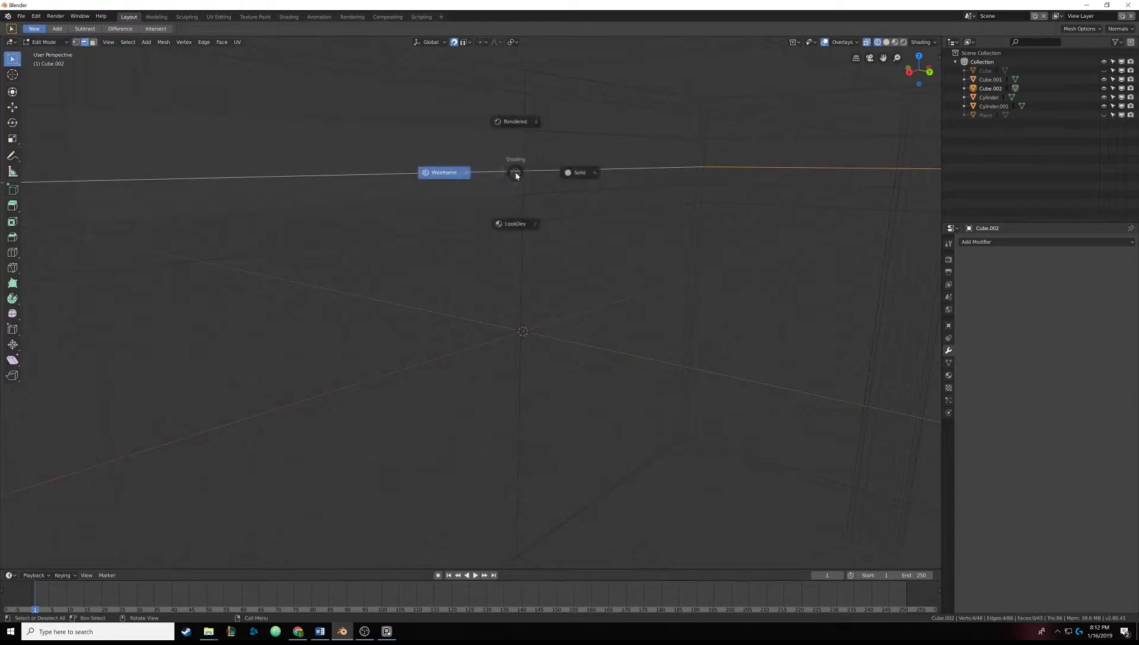
pyautogui.click(583, 169)
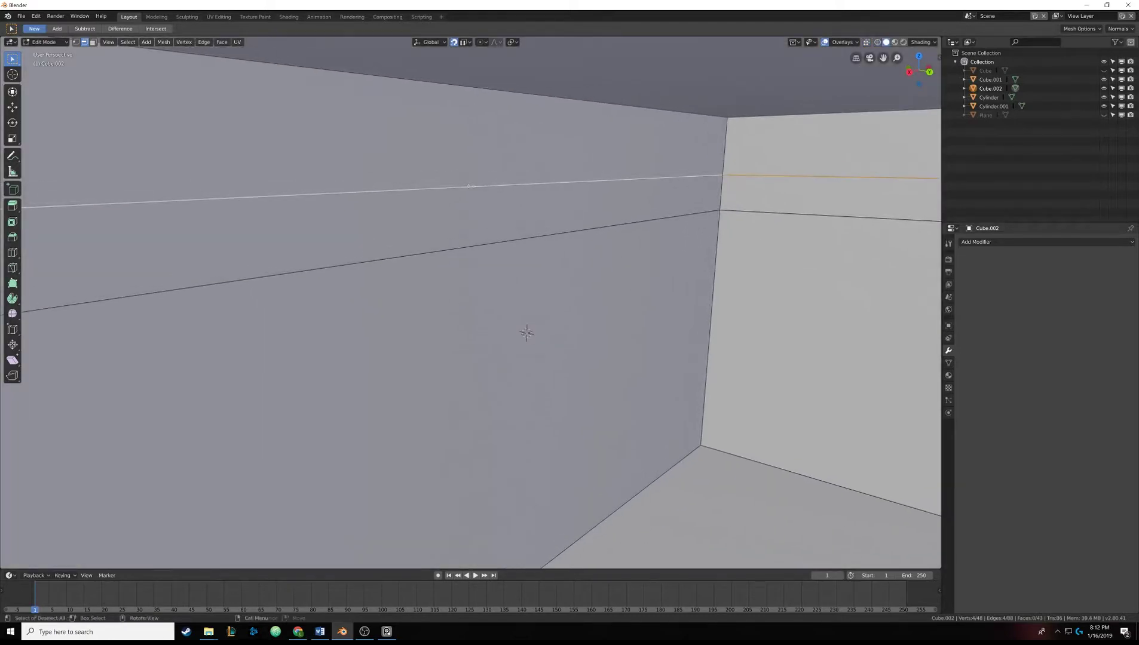
# Step: Try to edge-slide the upper inner loop onto the upper outer loop using edge snapping
pyautogui.moveTo(523, 332); pyautogui.dragTo(465, 221, button='middle')
pyautogui.moveTo(428, 211); pyautogui.dragTo(456, 212, button='middle')
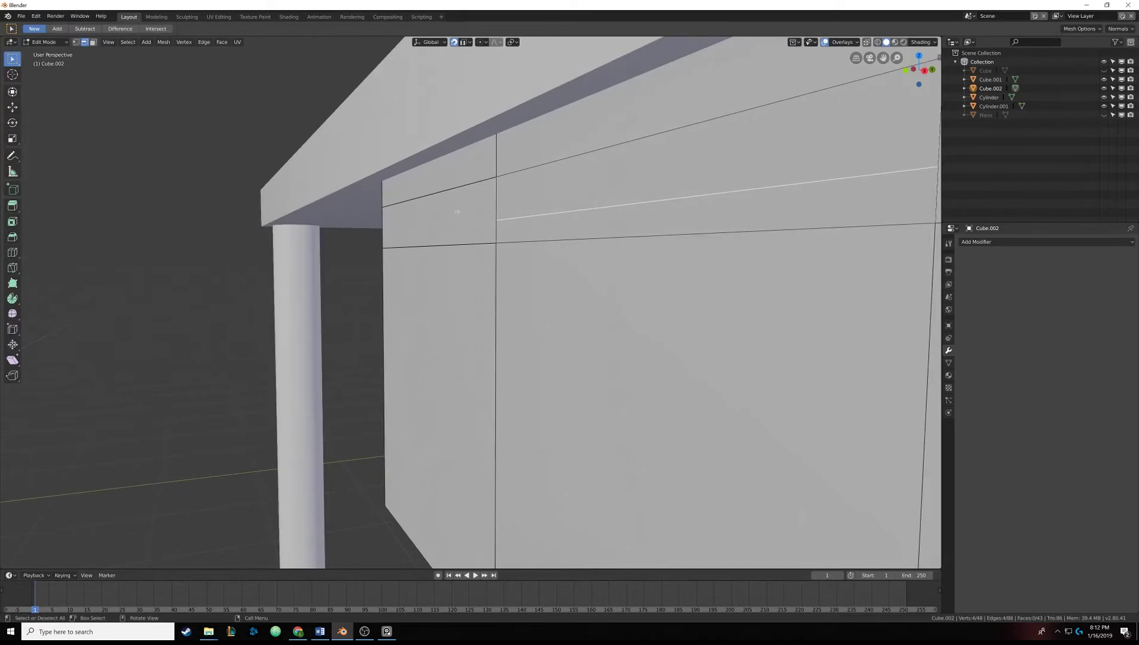
pyautogui.press('g')
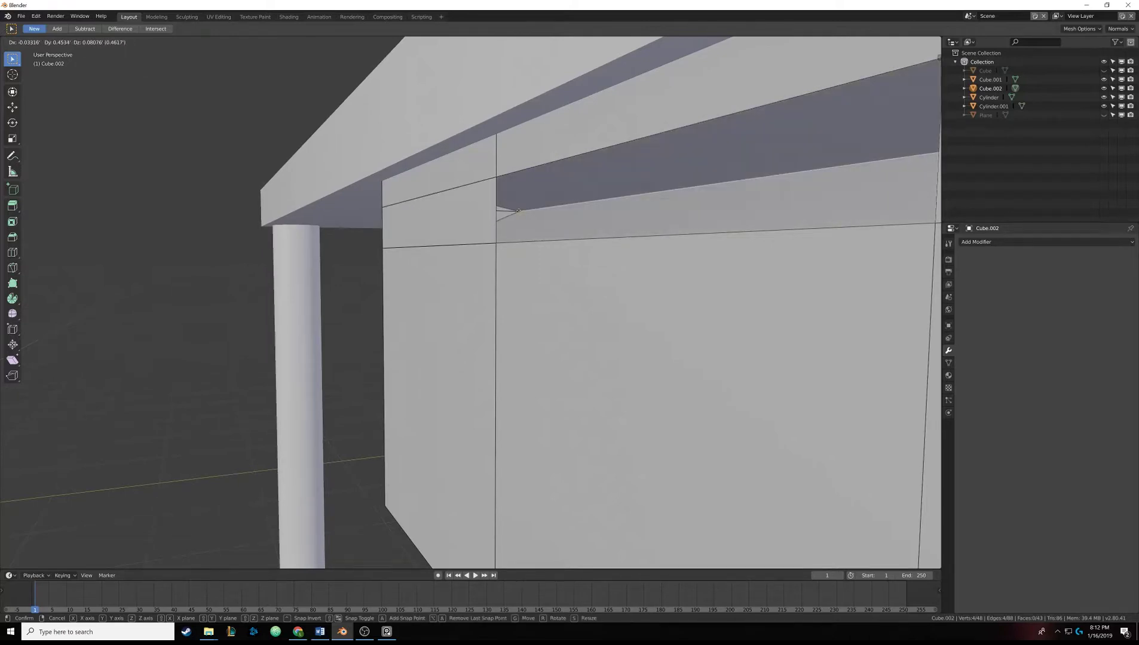
pyautogui.press('g')
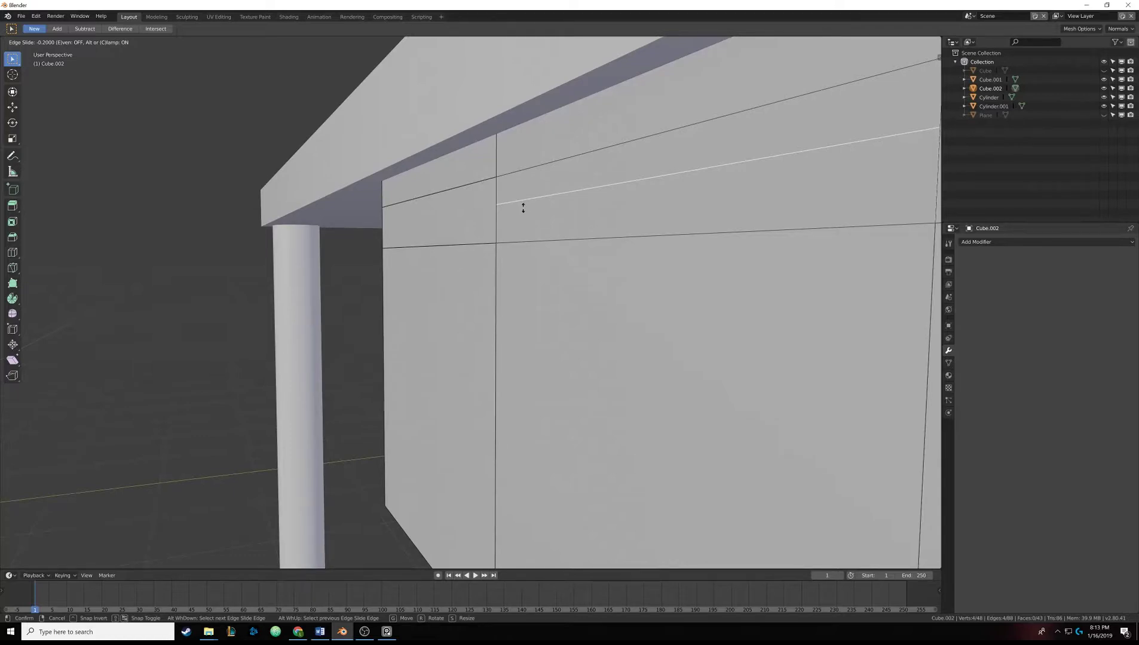
pyautogui.click(523, 208)
pyautogui.moveTo(536, 209); pyautogui.dragTo(533, 210, button='middle')
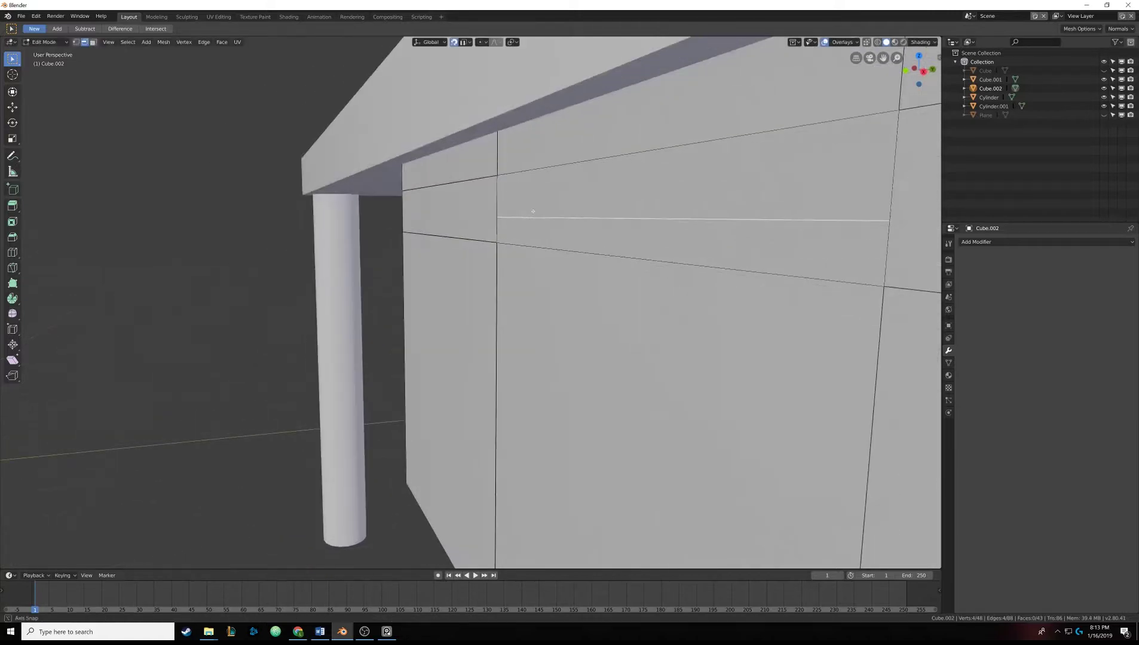
pyautogui.press('g')
pyautogui.press('g')
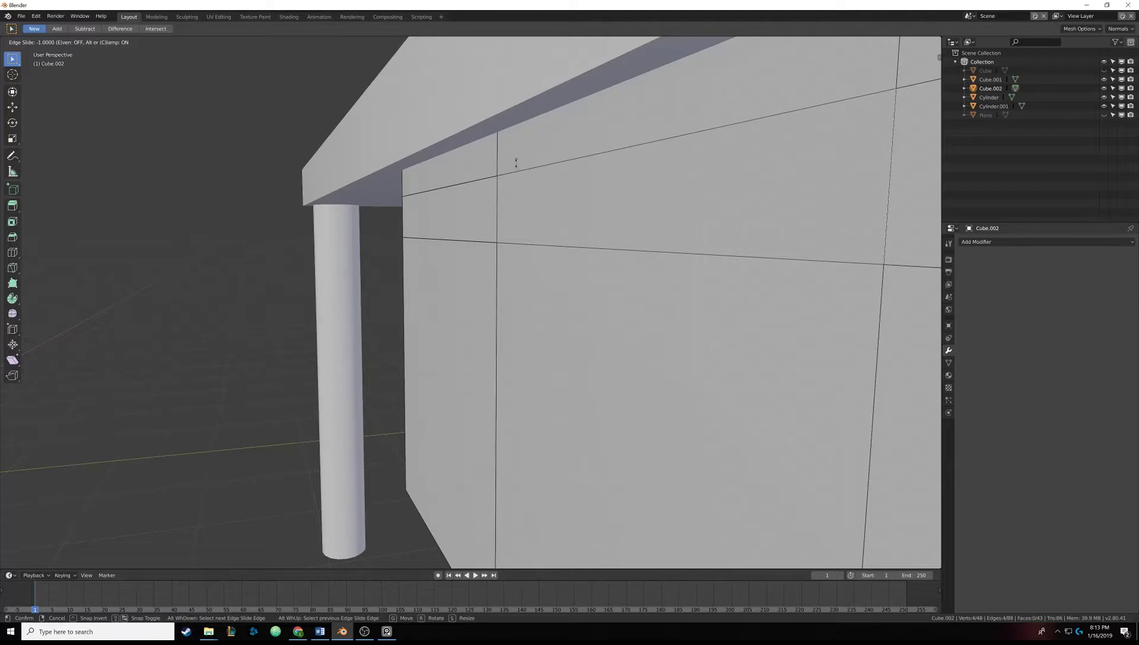
pyautogui.moveTo(482, 176); pyautogui.dragTo(511, 169, button='middle')
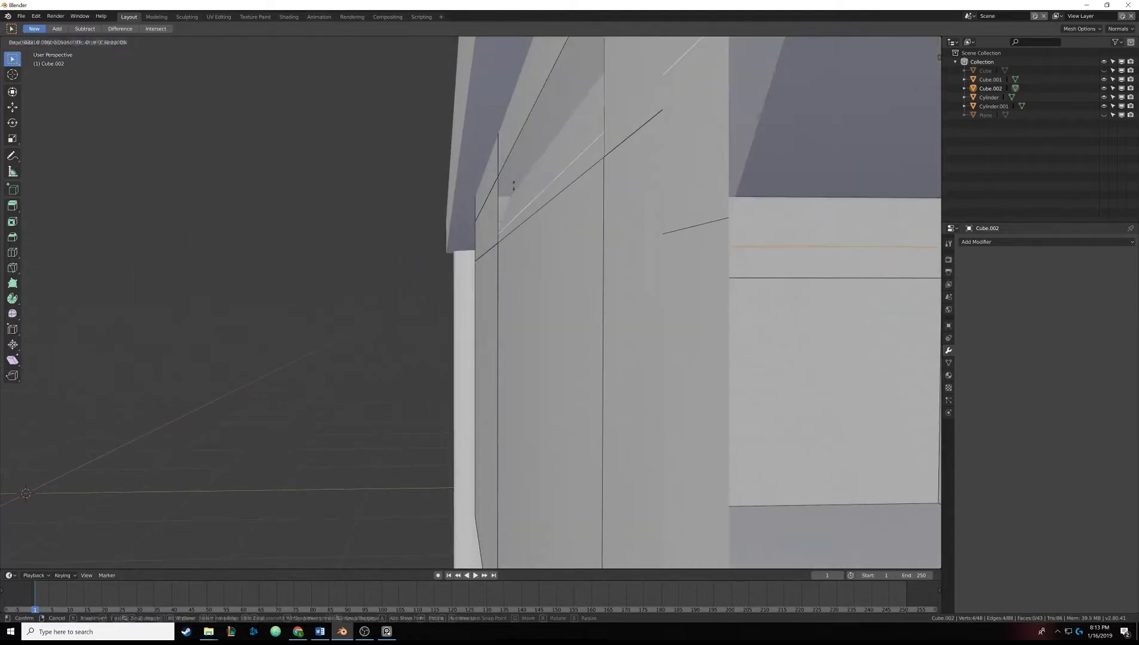
pyautogui.rightClick(496, 174)
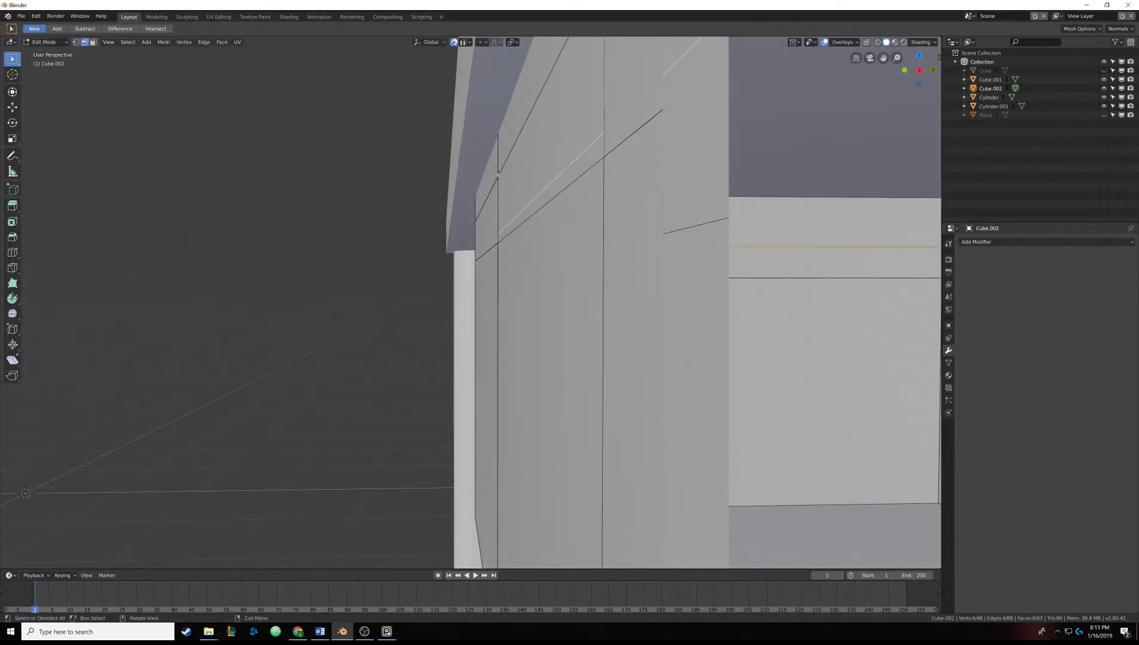
pyautogui.moveTo(496, 174); pyautogui.dragTo(553, 198, button='middle')
# Step: Change the snapping element to Vertex
pyautogui.click(469, 44)
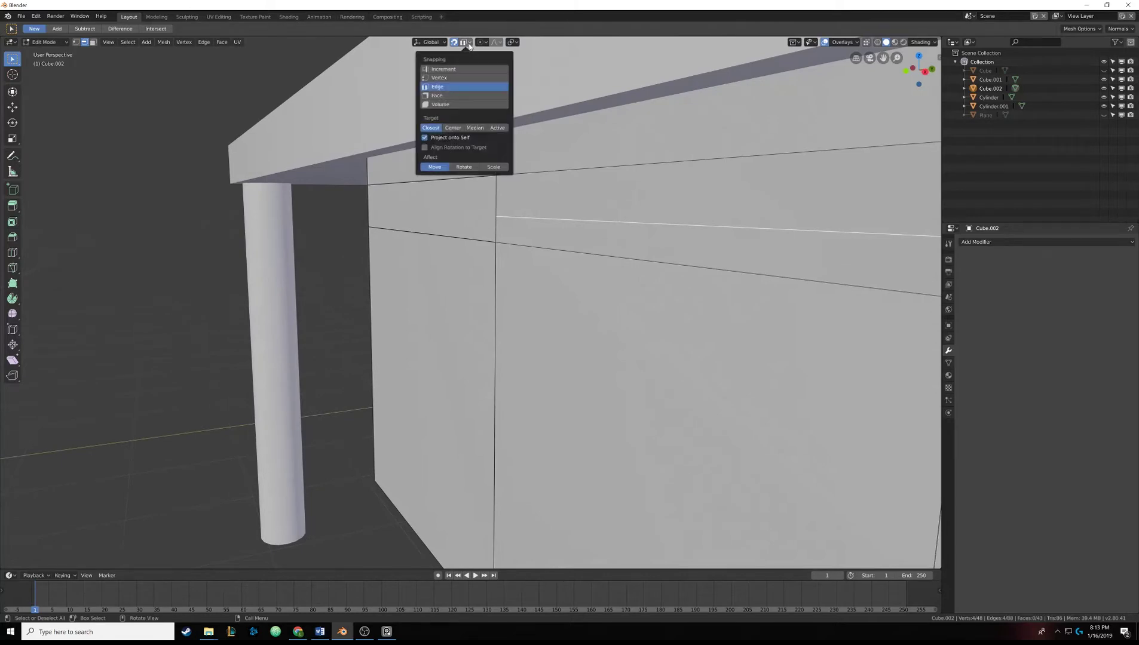
pyautogui.click(454, 78)
pyautogui.moveTo(598, 198); pyautogui.dragTo(575, 187, button='middle')
# Step: Try to edge-slide the upper inner loop to the corner vertex of the upper outer loop using vertex snapping
pyautogui.press('g')
pyautogui.press('g')
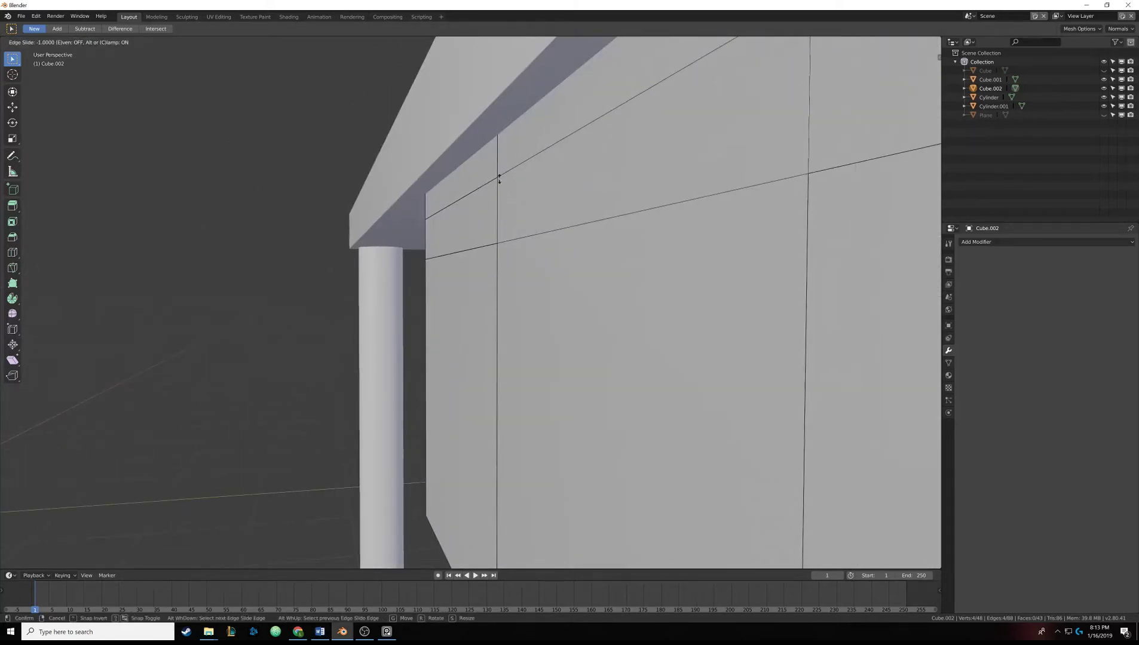
pyautogui.click(499, 178)
pyautogui.moveTo(499, 178); pyautogui.dragTo(515, 225, button='middle')
pyautogui.press('g')
pyautogui.press('g')
pyautogui.rightClick(600, 228)
pyautogui.press('g')
pyautogui.press('g')
pyautogui.rightClick(509, 178)
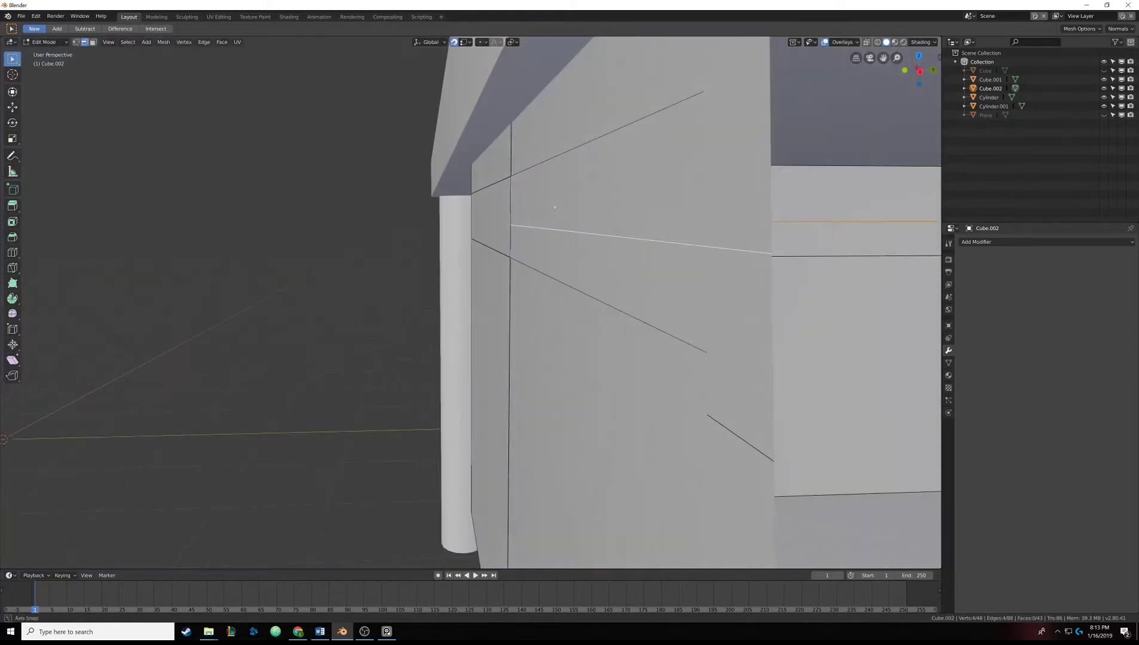
# Step: Move the upper inner loop up about 0.08' along Z, snapping it to the vertex on the upper outer loop
pyautogui.press('g')
pyautogui.press('z')
pyautogui.click(512, 177)
pyautogui.moveTo(512, 176); pyautogui.dragTo(518, 209, button='middle')
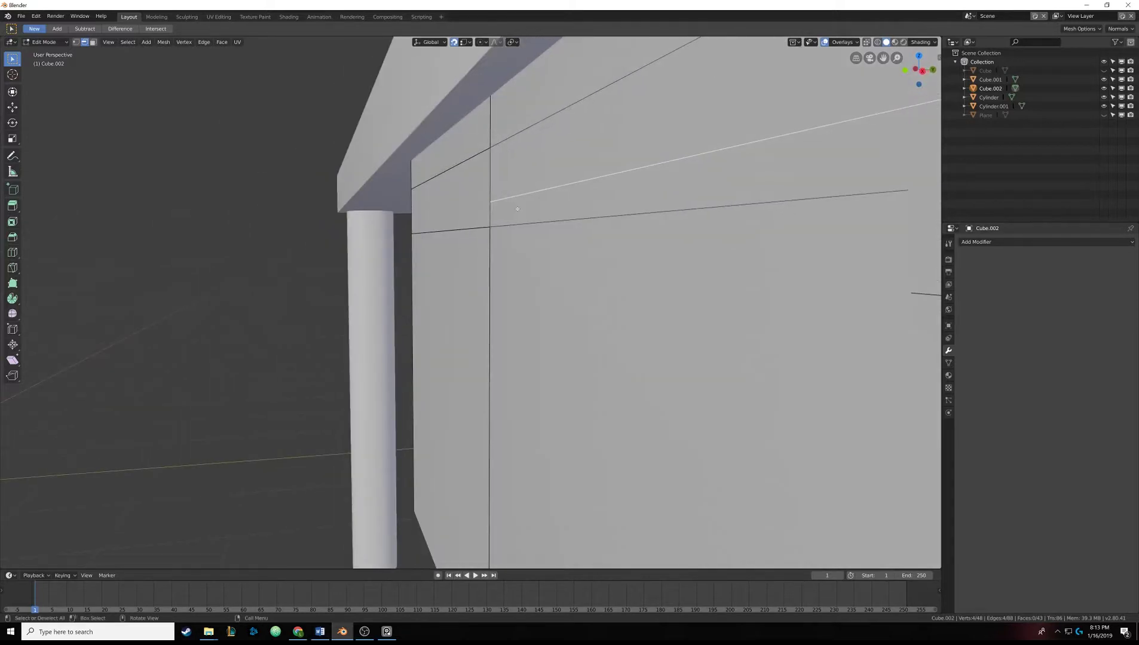
pyautogui.press('g')
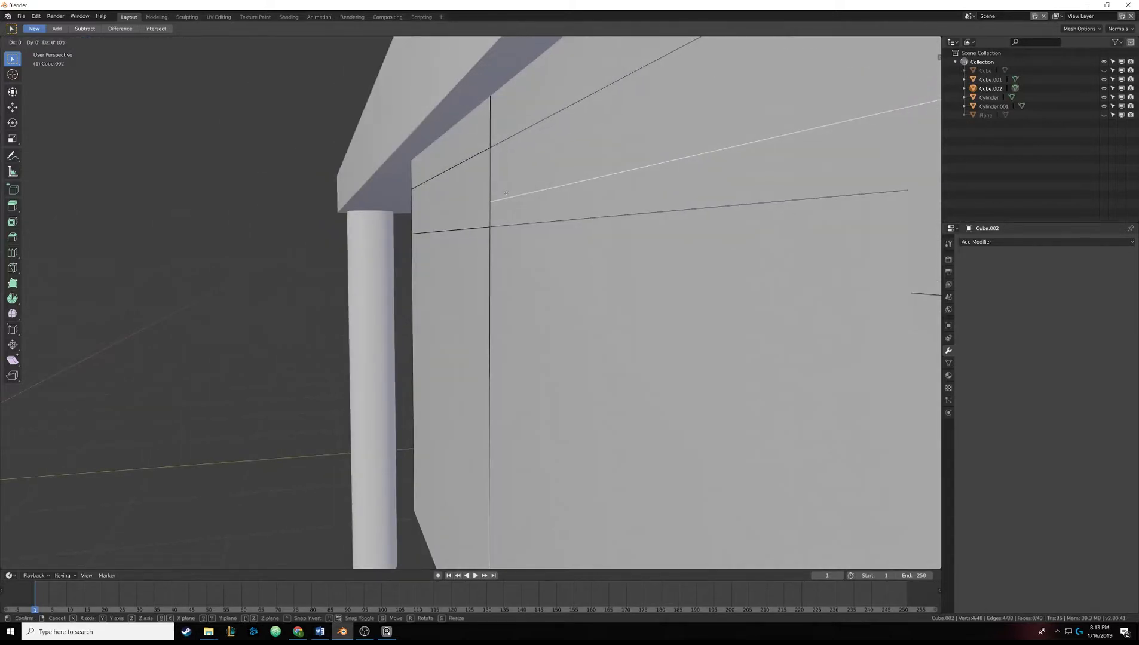
pyautogui.press('z')
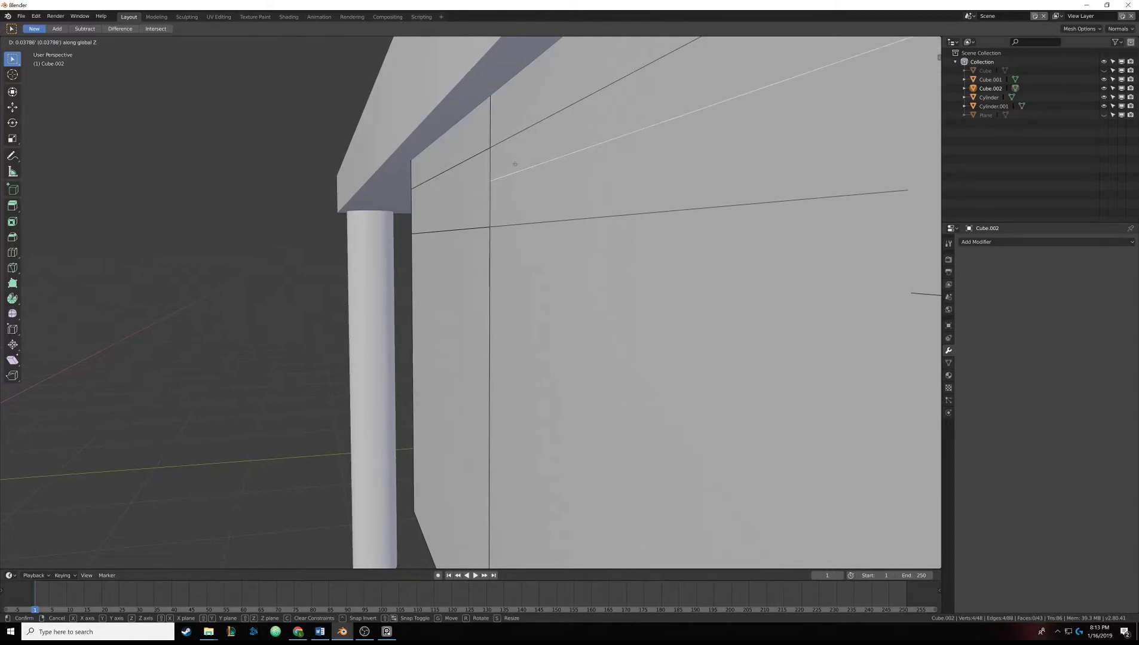
pyautogui.press('ctrl')
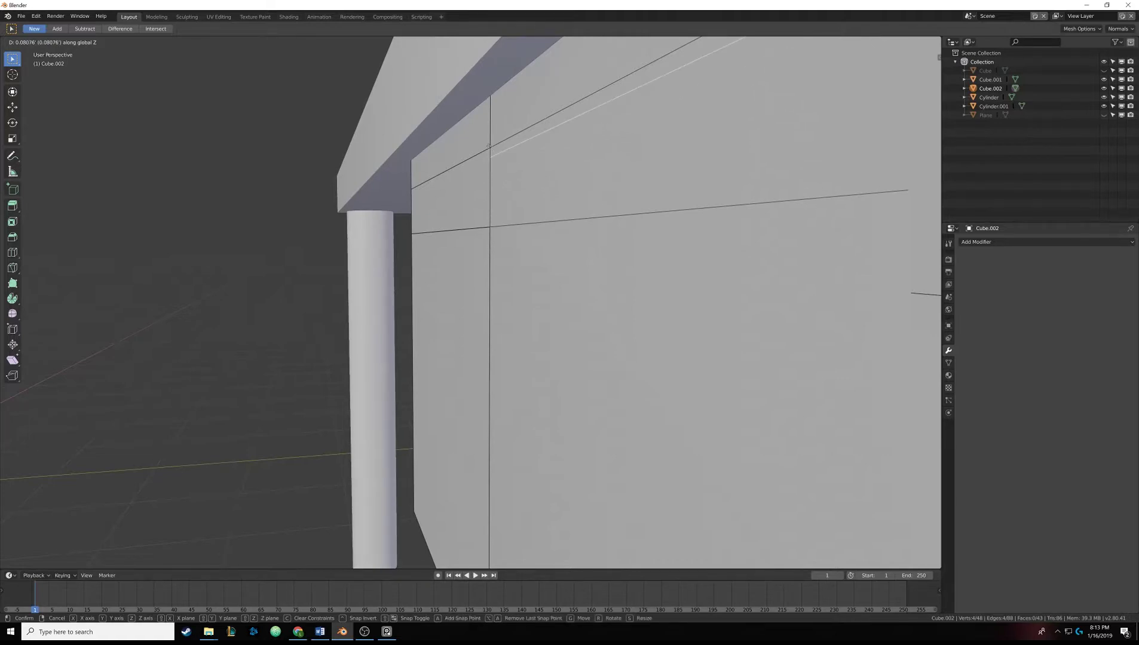
pyautogui.click(489, 146)
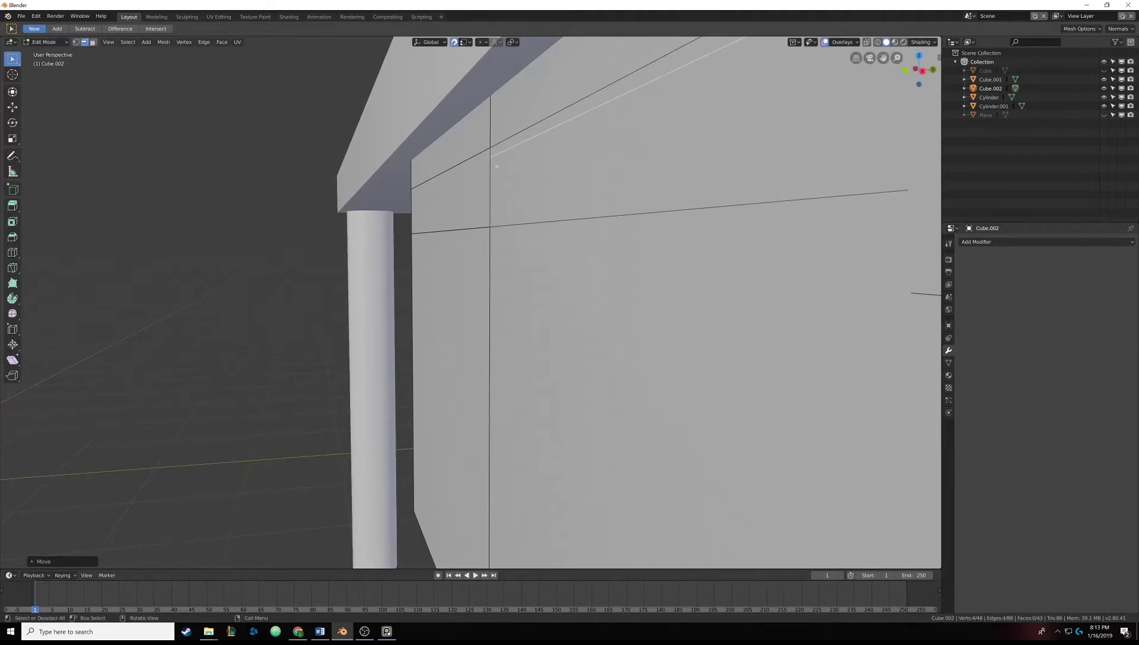
pyautogui.moveTo(496, 166); pyautogui.dragTo(500, 193, button='middle')
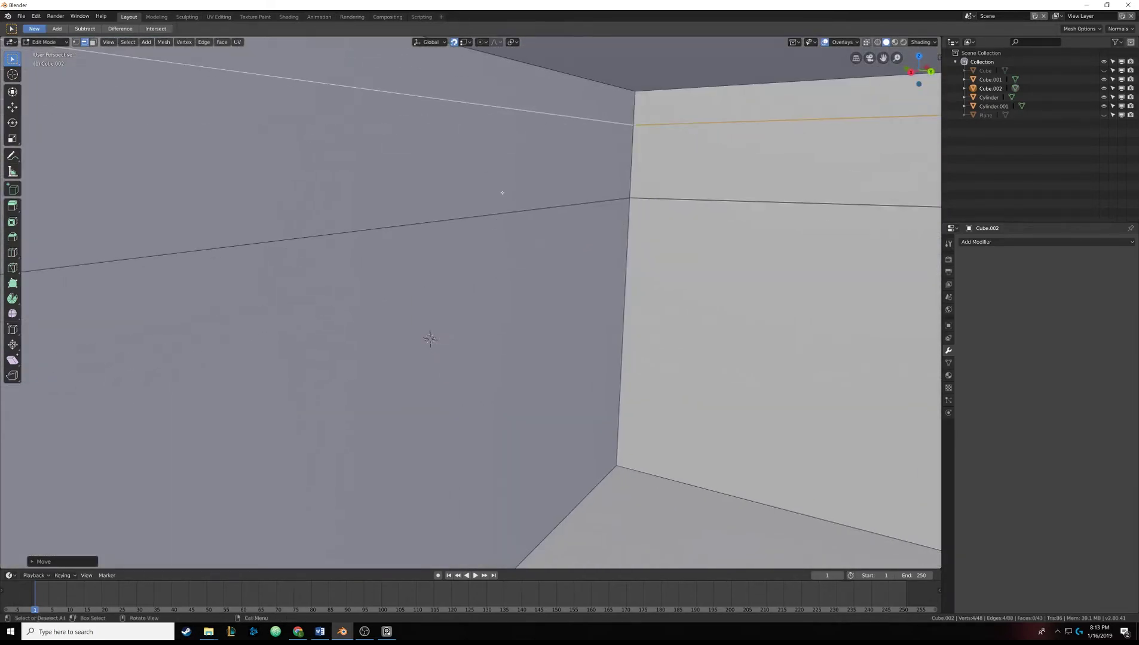
# Step: Select the lower inner edge loop and move it along Z, snapping it to the vertex on the lower outer loop
pyautogui.hotkey('alt', 'a')
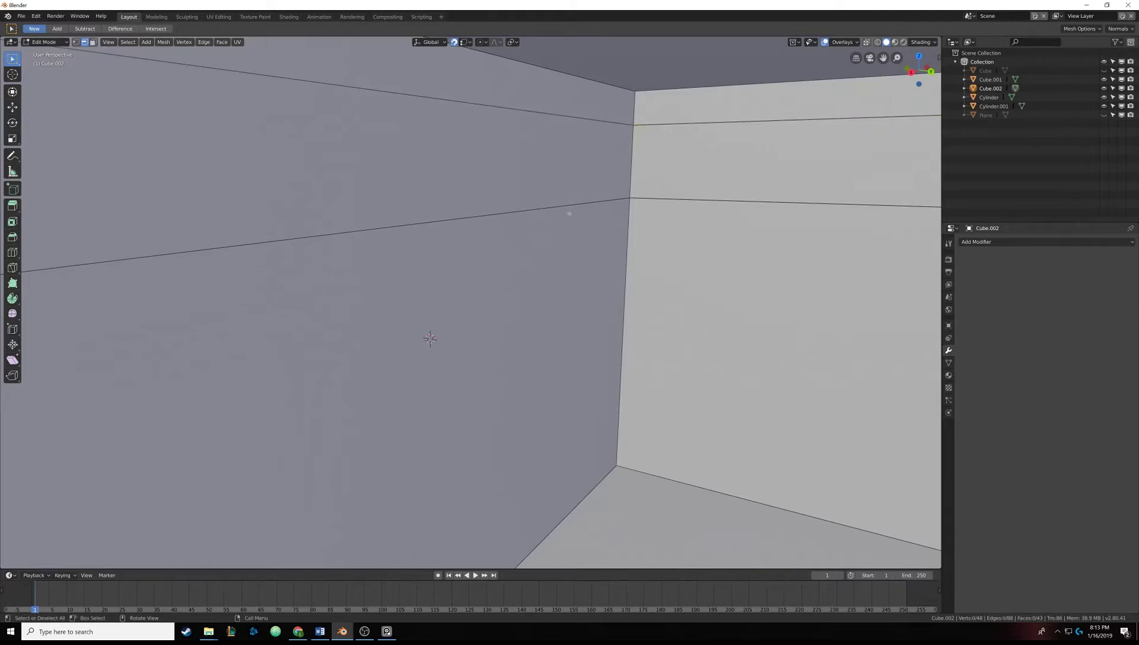
pyautogui.keyDown('alt'); pyautogui.click(543, 207); pyautogui.keyUp('alt')
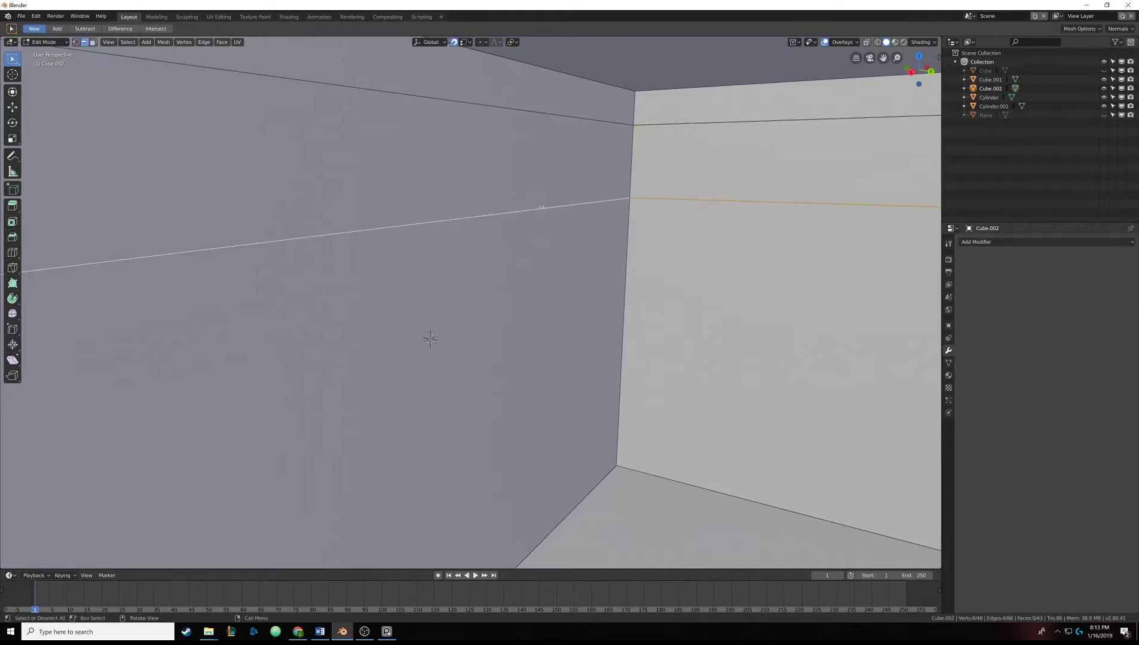
pyautogui.moveTo(543, 207)
pyautogui.mouseDown(button='middle')
pyautogui.moveTo(552, 214)
pyautogui.moveTo(534, 212)
pyautogui.moveTo(543, 185)
pyautogui.mouseUp(button='middle')
pyautogui.press('g')
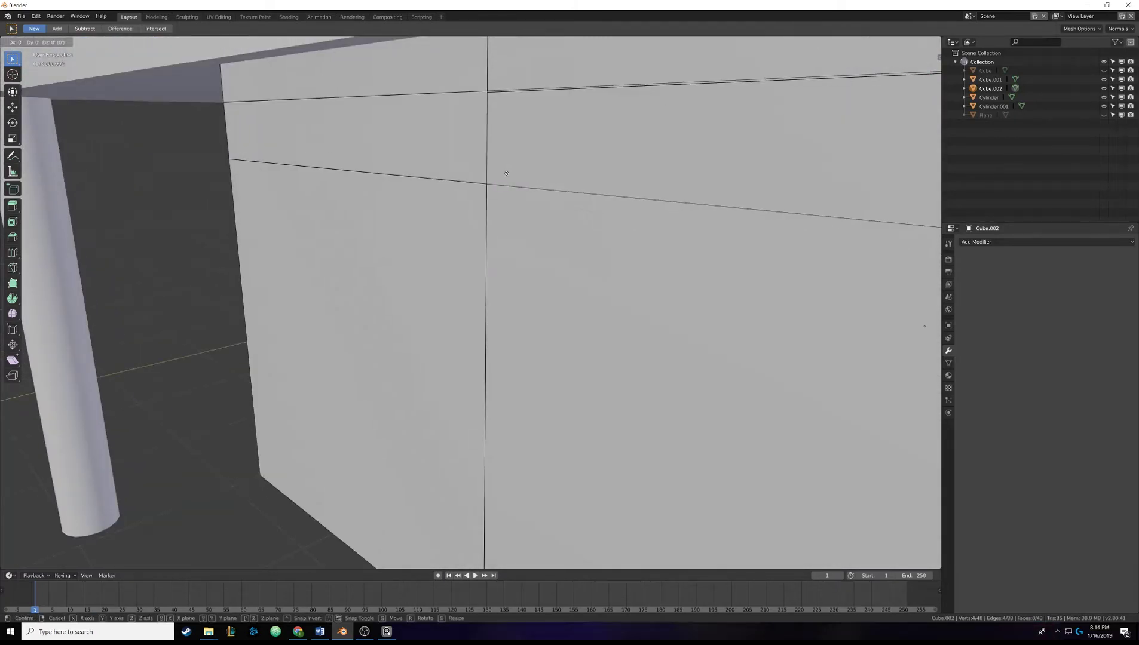
pyautogui.press('z')
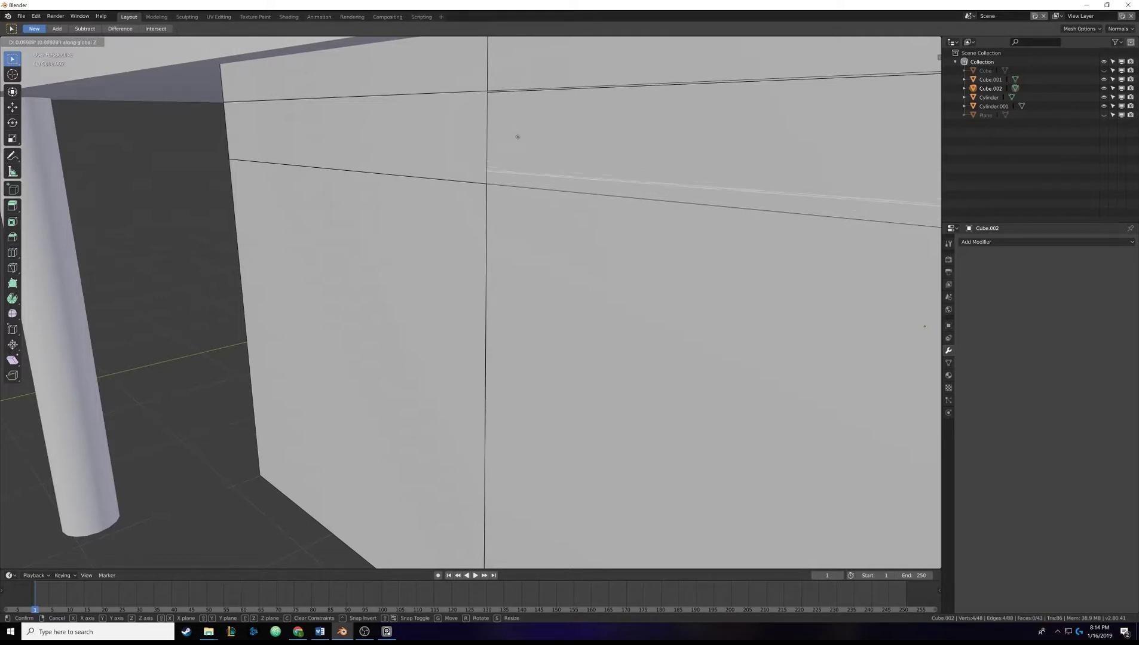
pyautogui.press('ctrl')
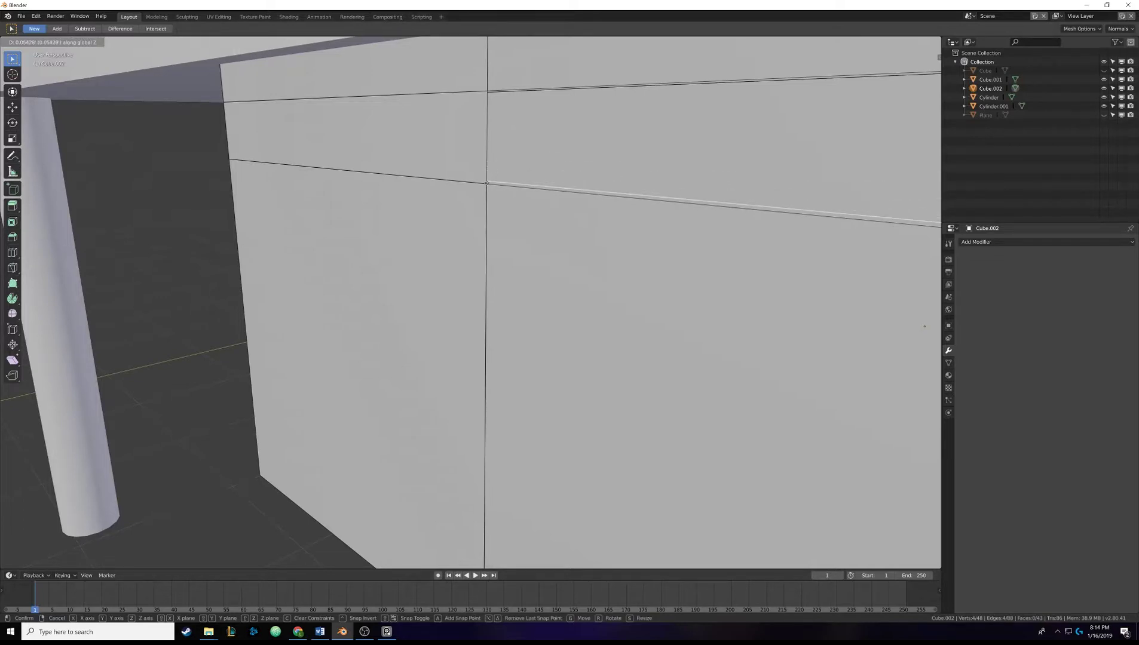
pyautogui.click(487, 183)
pyautogui.moveTo(487, 183)
pyautogui.mouseDown(button='middle')
pyautogui.moveTo(407, 175)
pyautogui.moveTo(571, 162)
pyautogui.moveTo(453, 168)
pyautogui.moveTo(490, 166)
pyautogui.mouseUp(button='middle')
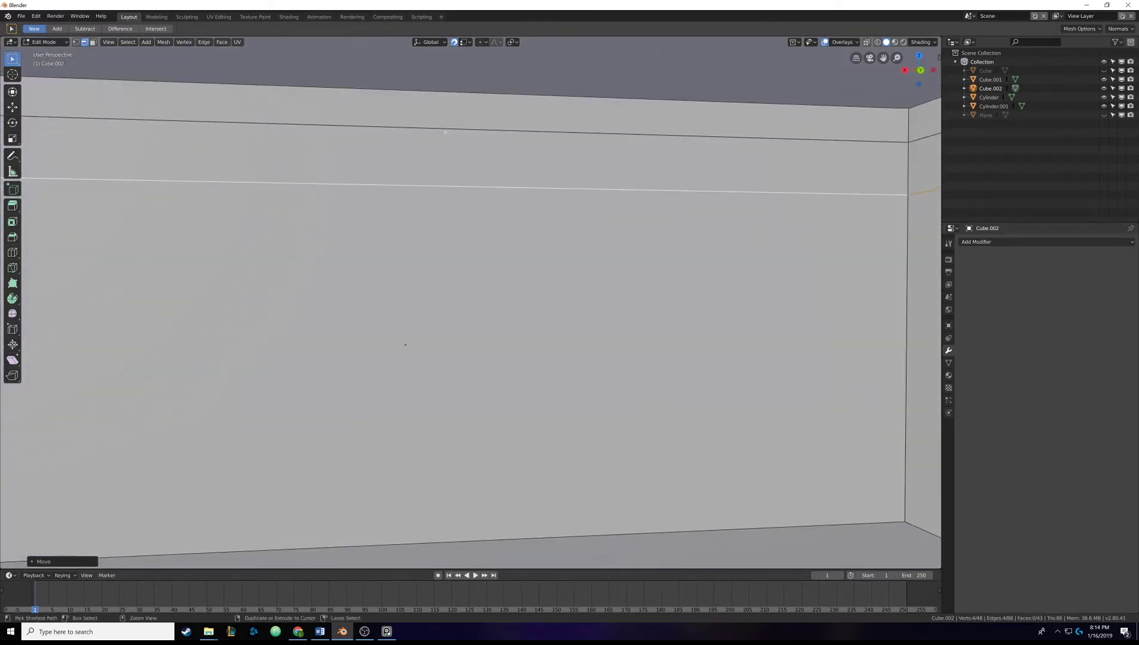
# Step: Cut two evenly spaced vertical edge loops around the inside of the drawer box, leaving them unslid
pyautogui.hotkey('ctrl', 'r')
pyautogui.scroll(1, 405, 345)
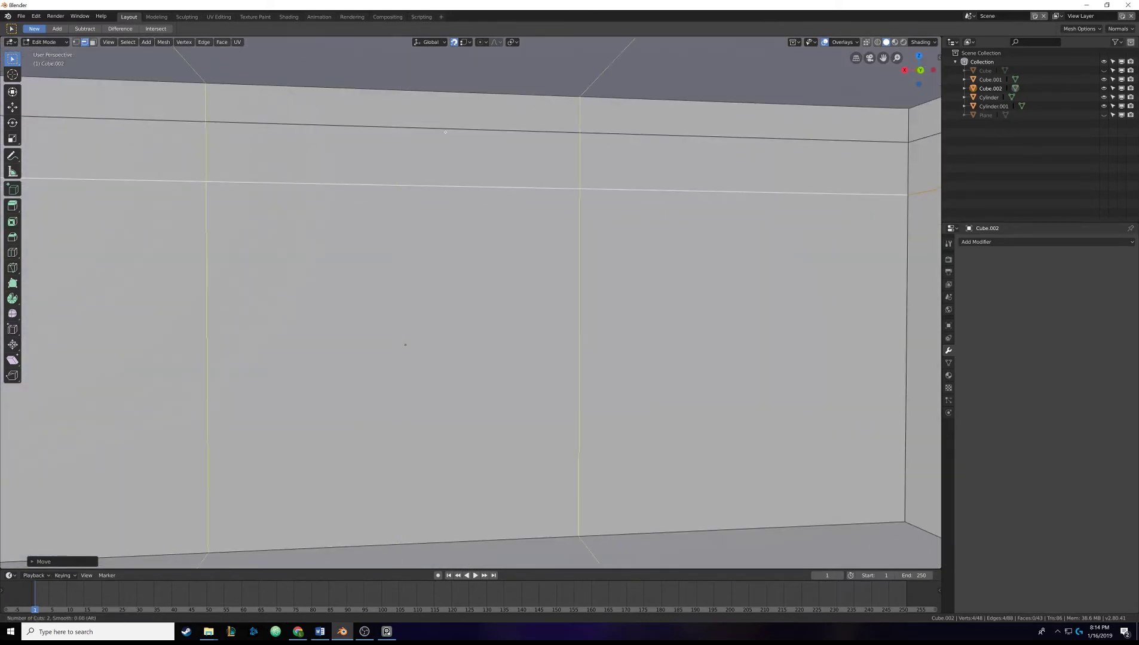
pyautogui.click(445, 132)
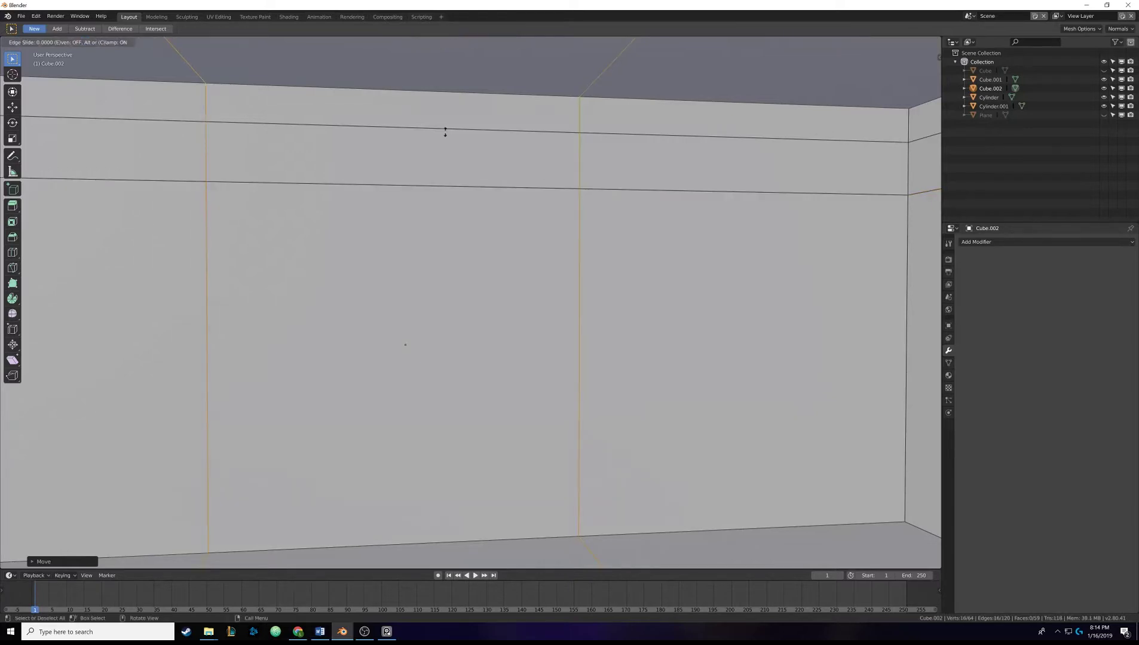
pyautogui.click(446, 132)
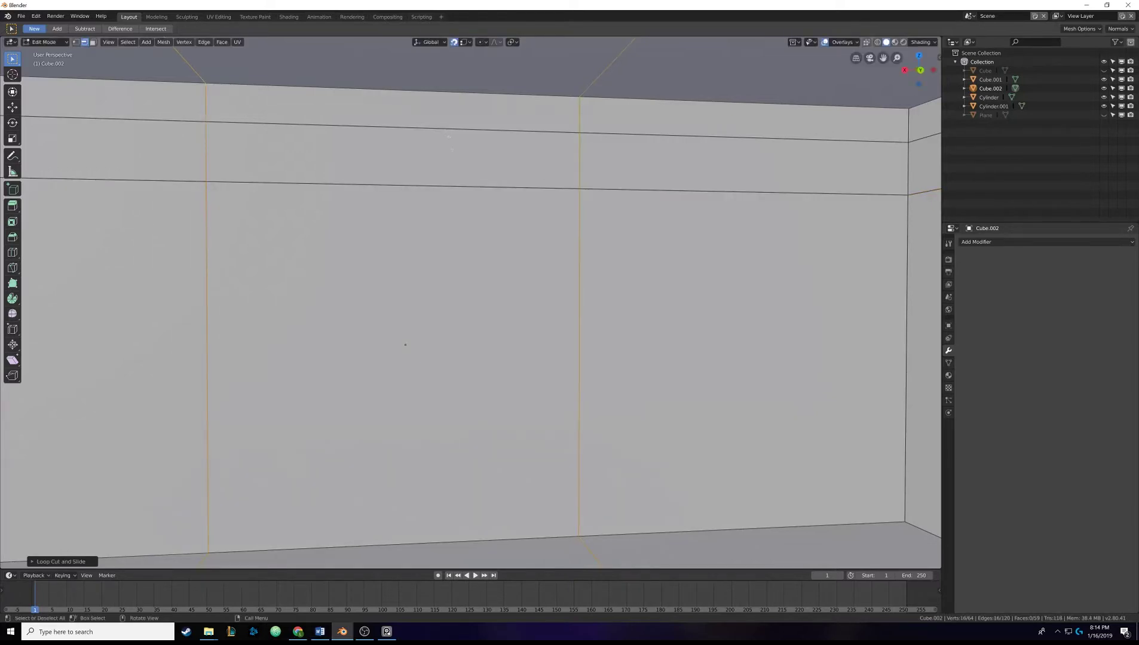
pyautogui.moveTo(320, 205); pyautogui.dragTo(486, 247, button='middle')
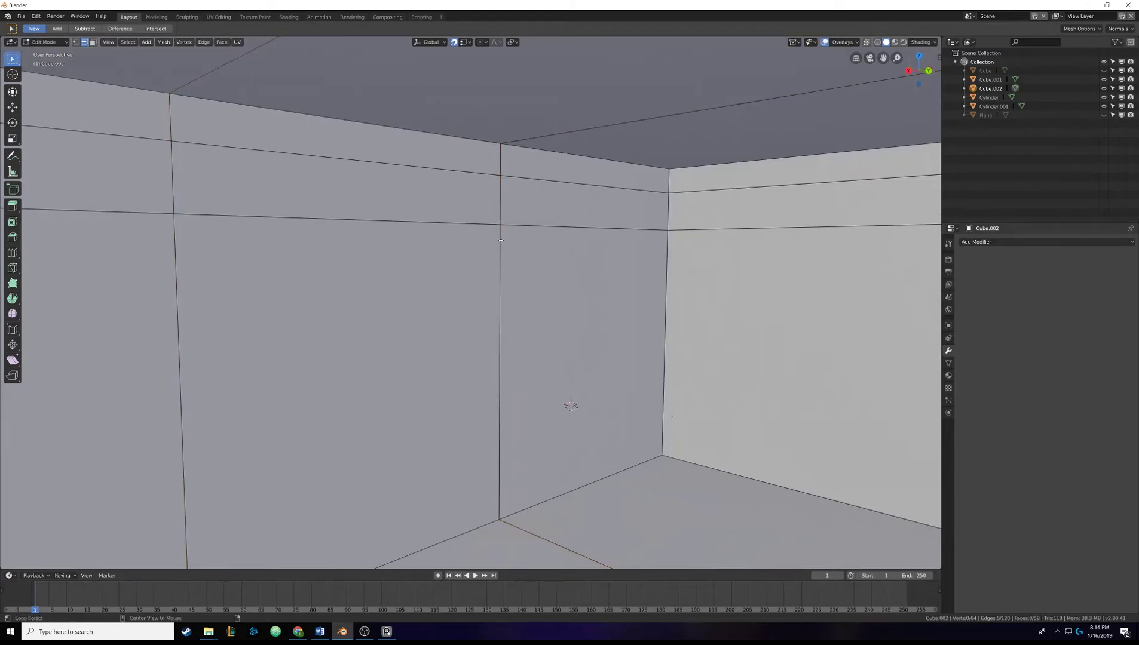
# Step: Select one vertical inner edge loop and move it along X, snapping it to the outer-wall vertex at that side of the front opening
pyautogui.keyDown('alt'); pyautogui.click(501, 240); pyautogui.keyUp('alt')
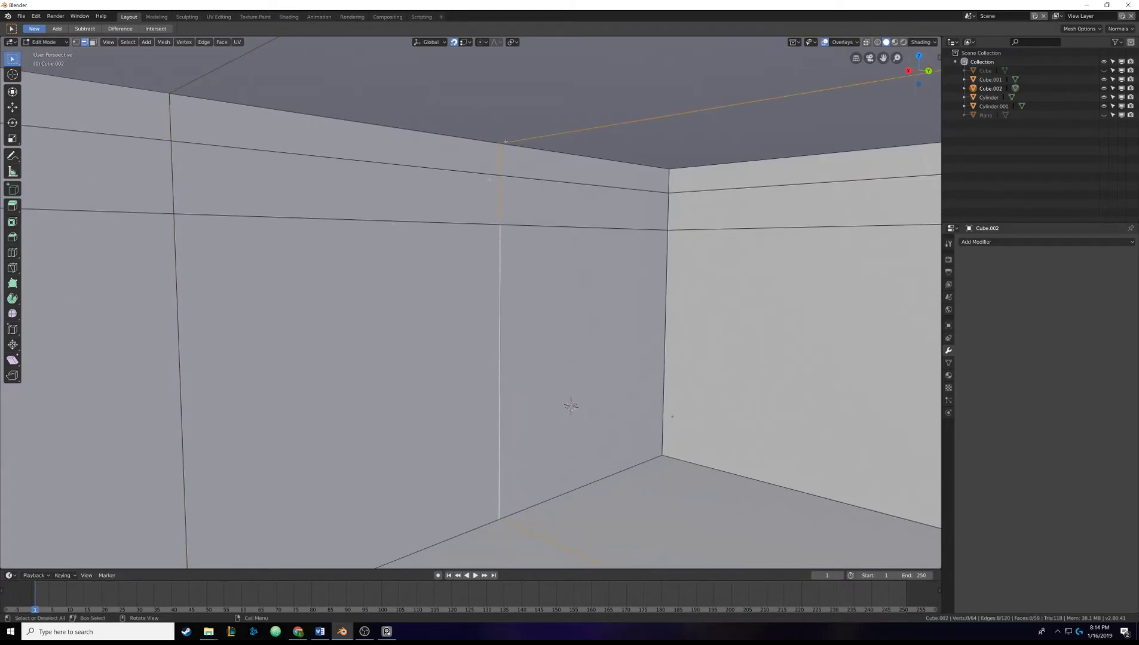
pyautogui.moveTo(505, 141); pyautogui.dragTo(622, 179, button='middle')
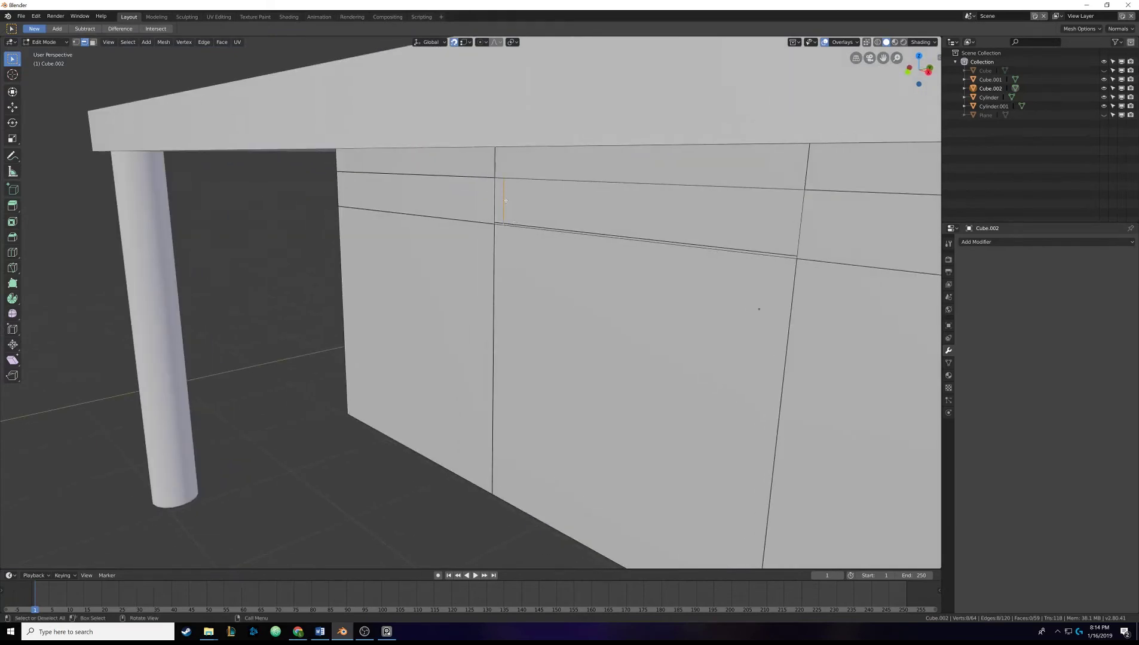
pyautogui.press('g')
pyautogui.rightClick(505, 200)
pyautogui.scroll(-3, 505, 209)
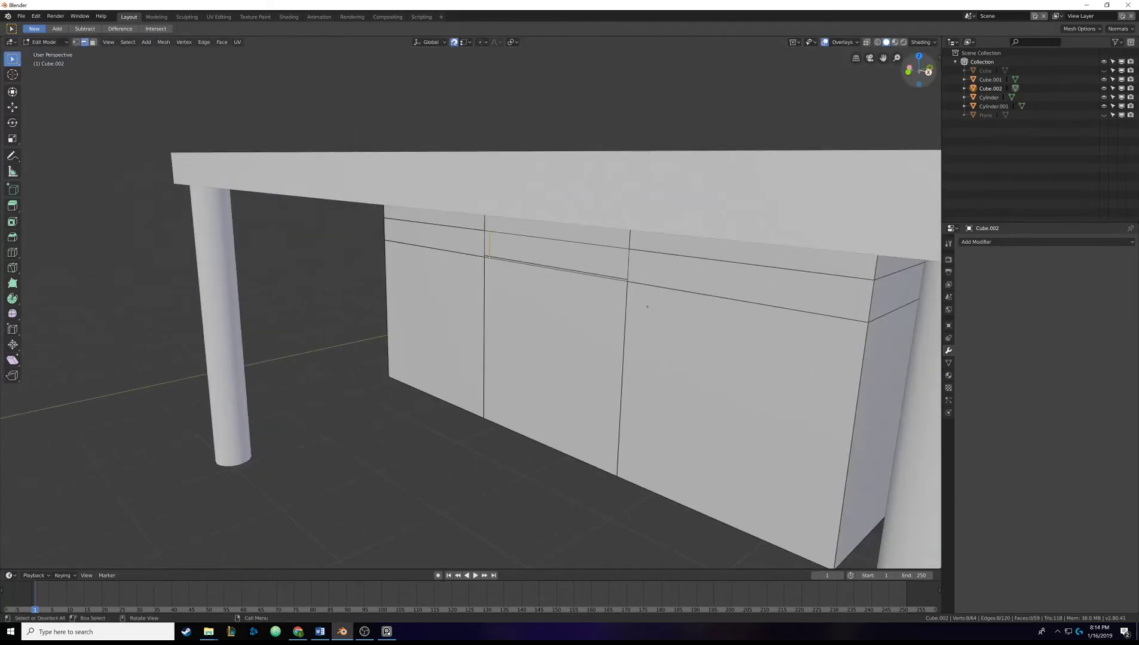
pyautogui.scroll(3, 495, 259)
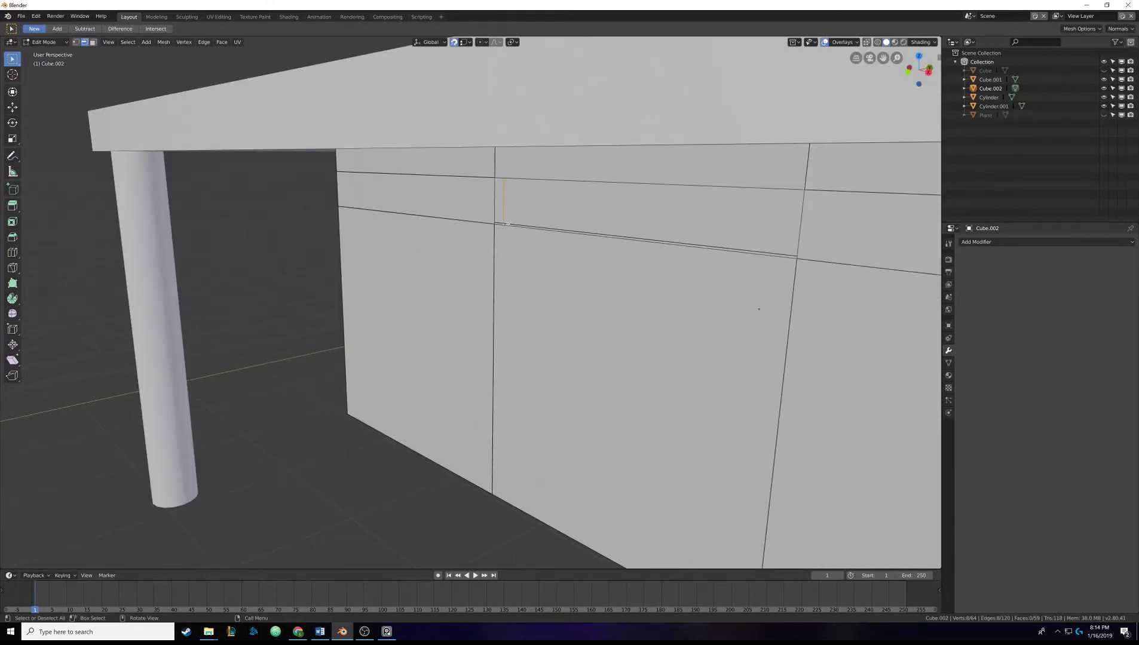
pyautogui.press('g')
pyautogui.press('x')
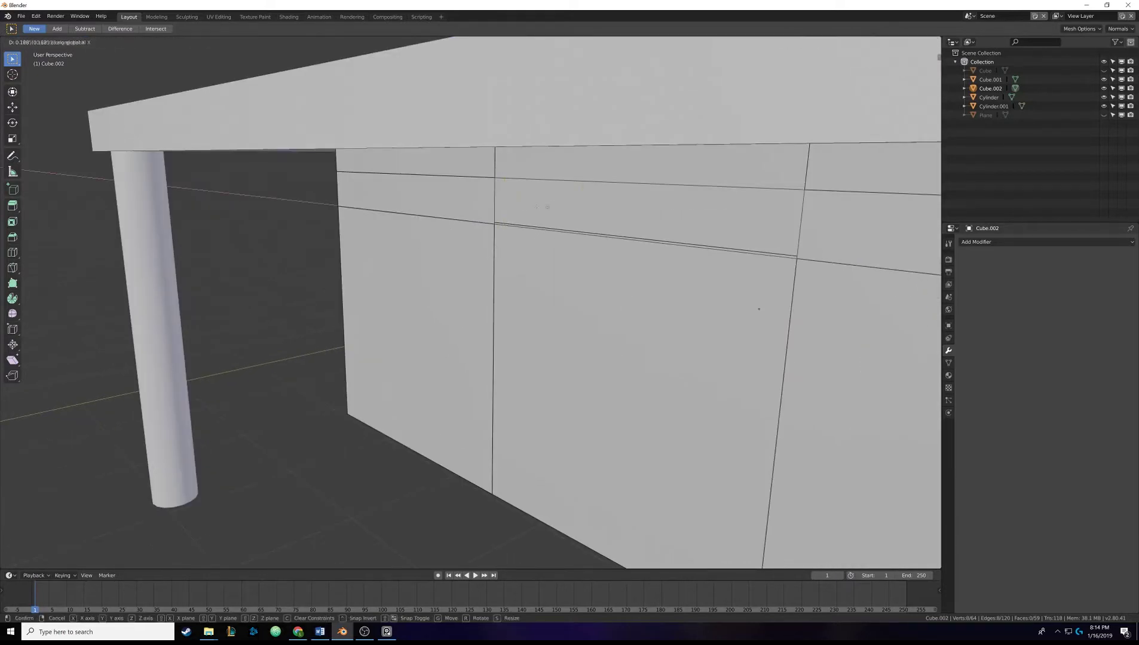
pyautogui.press('ctrl')
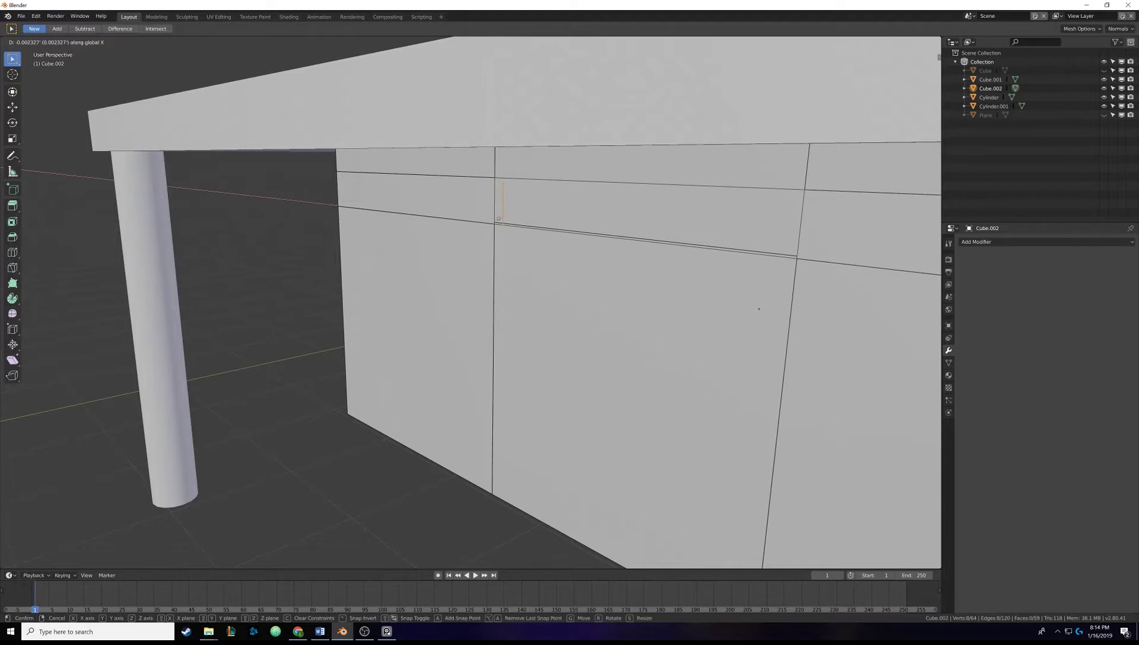
pyautogui.click(495, 224)
pyautogui.keyDown('shift'); pyautogui.moveTo(579, 241); pyautogui.dragTo(445, 209, button='middle'); pyautogui.keyUp('shift')
pyautogui.hotkey('alt', 'a')
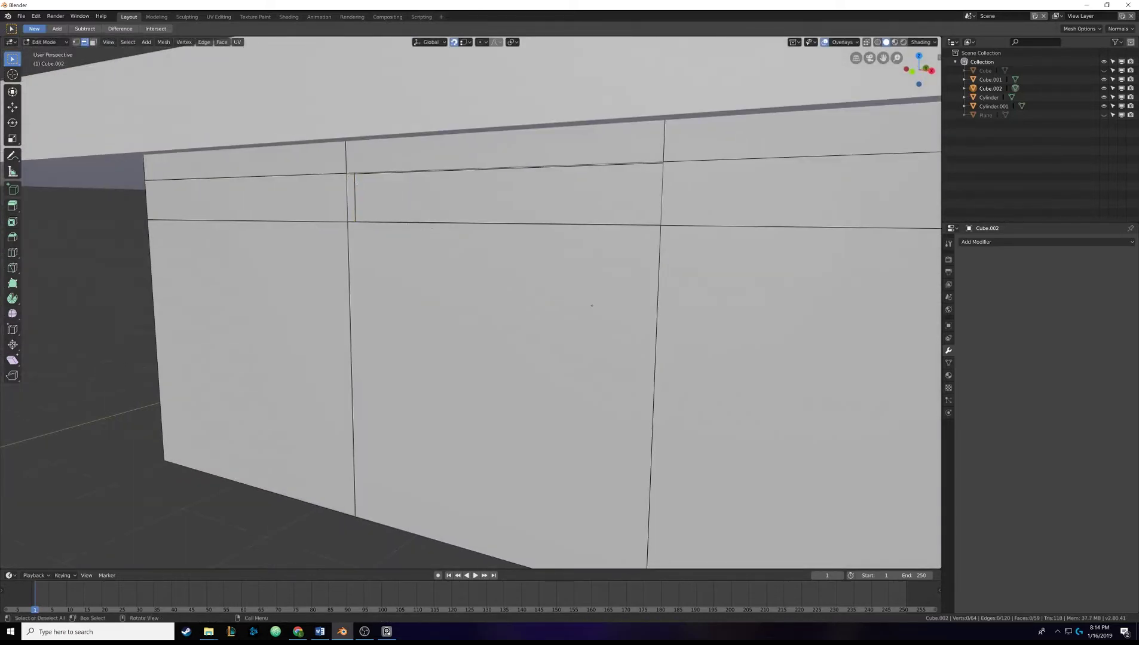
# Step: Select the other vertical inner edge loop and move it along X, snapping it to the vertex at the opposite side of the opening
pyautogui.moveTo(591, 305); pyautogui.dragTo(334, 321, button='middle')
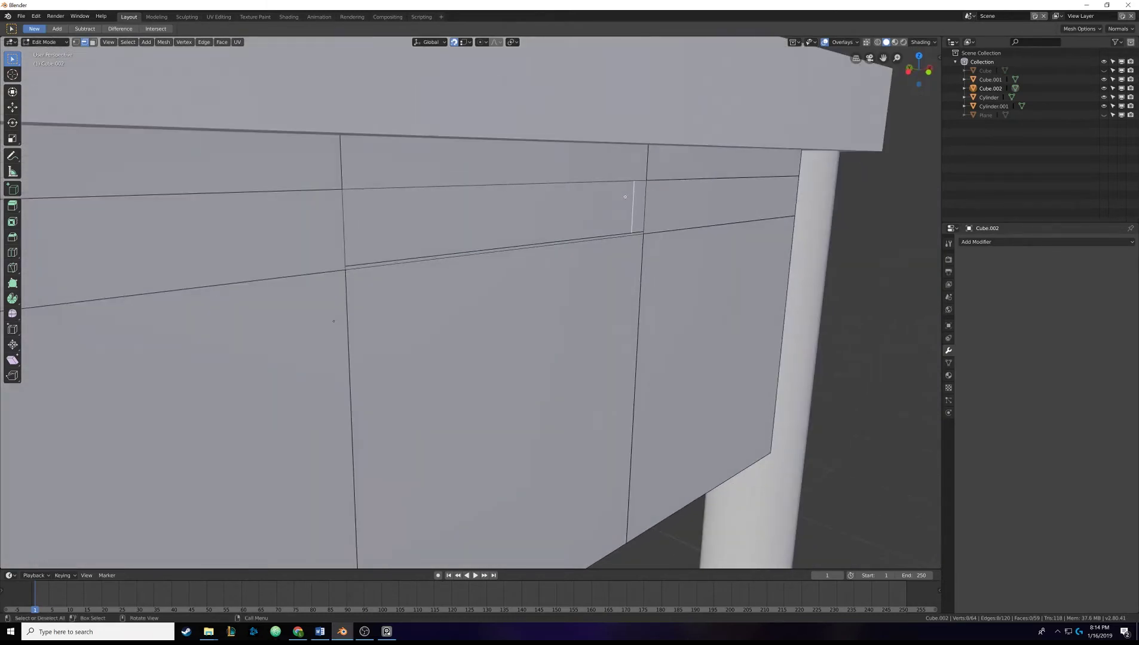
pyautogui.press('g')
pyautogui.press('x')
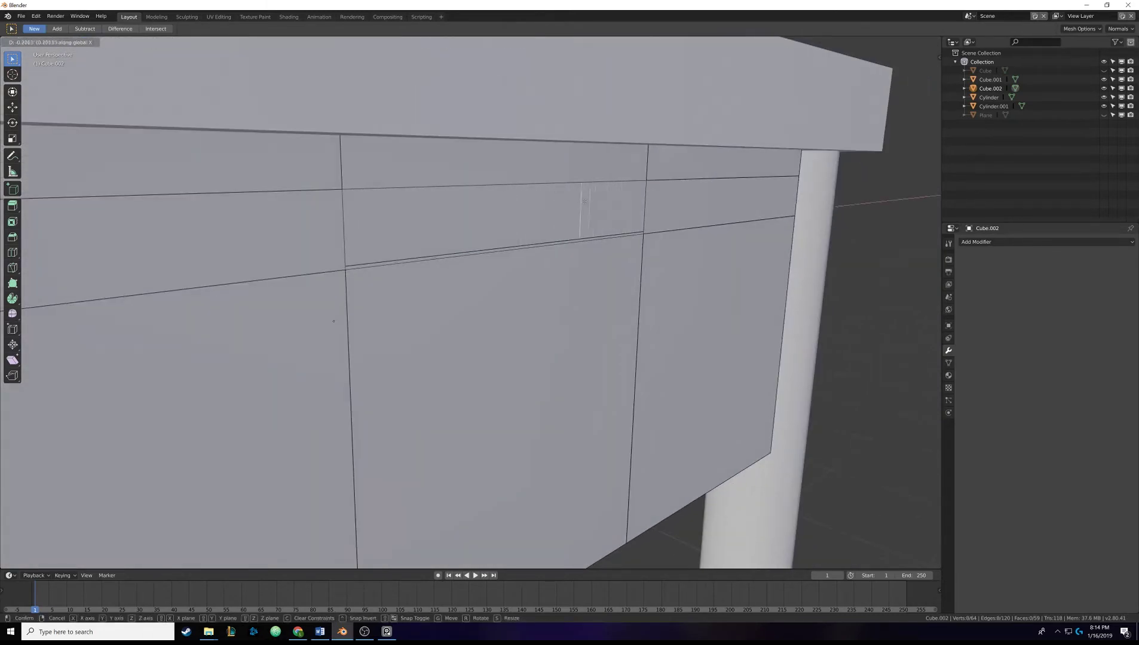
pyautogui.press('ctrl')
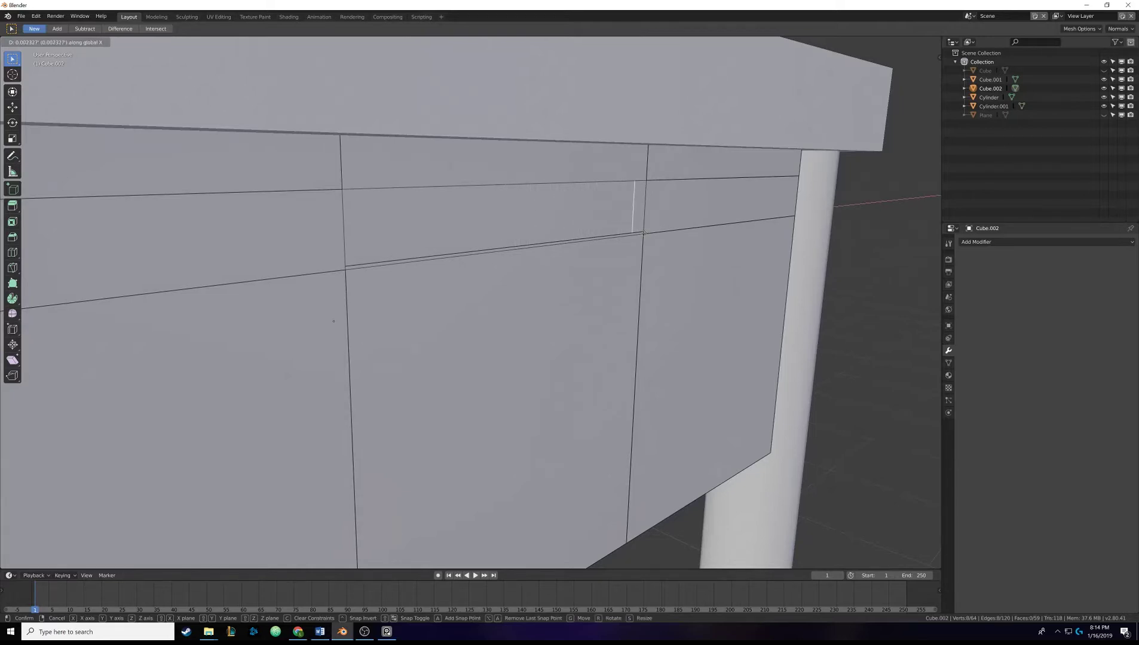
pyautogui.click(644, 233)
pyautogui.moveTo(643, 233); pyautogui.dragTo(438, 233, button='middle')
pyautogui.scroll(4, 438, 232)
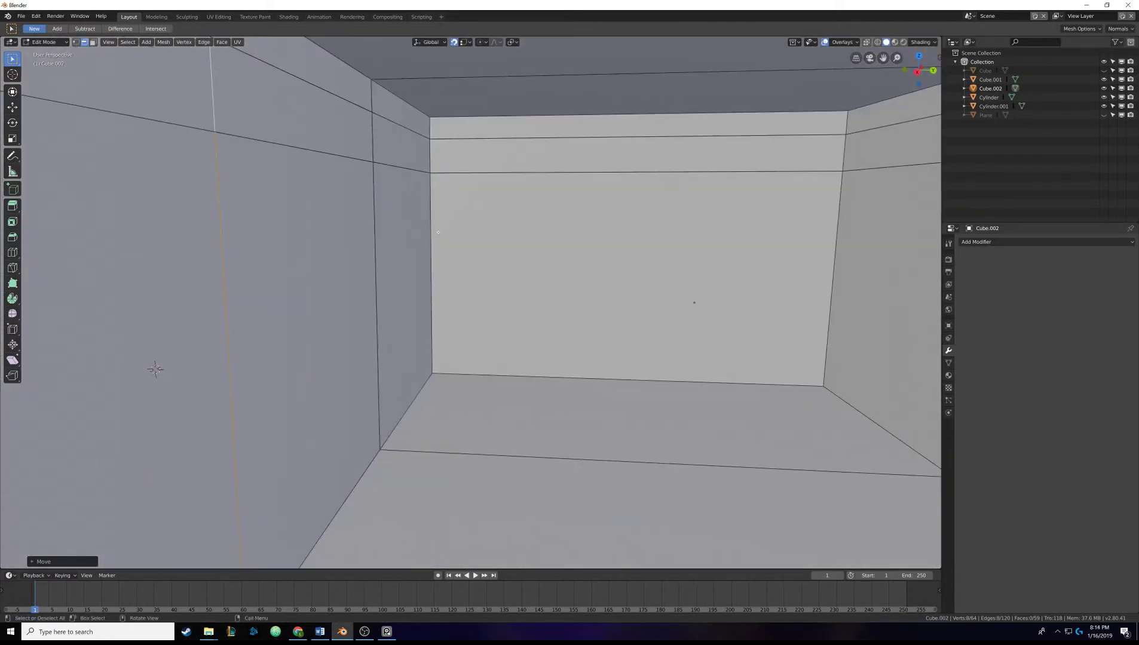
# Step: In face select mode, select the inner-wall face behind the front opening and delete it
pyautogui.moveTo(155, 369); pyautogui.dragTo(485, 363, button='middle')
pyautogui.moveTo(406, 144); pyautogui.dragTo(502, 170, button='middle')
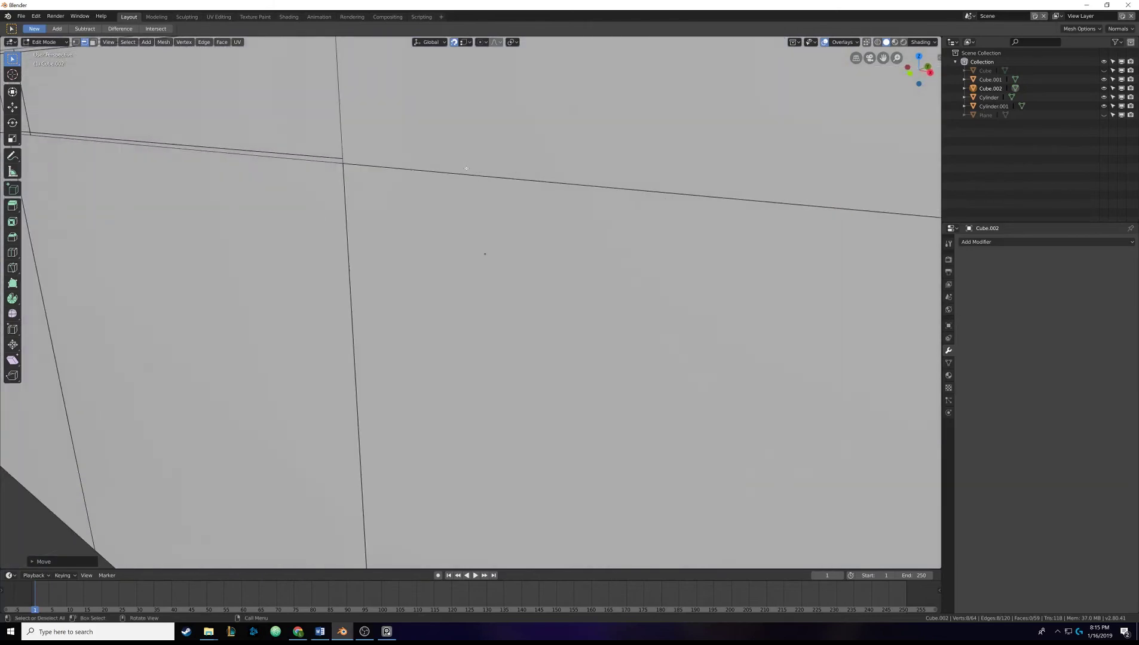
pyautogui.scroll(-4, 462, 280)
pyautogui.moveTo(459, 288); pyautogui.dragTo(511, 287, button='middle')
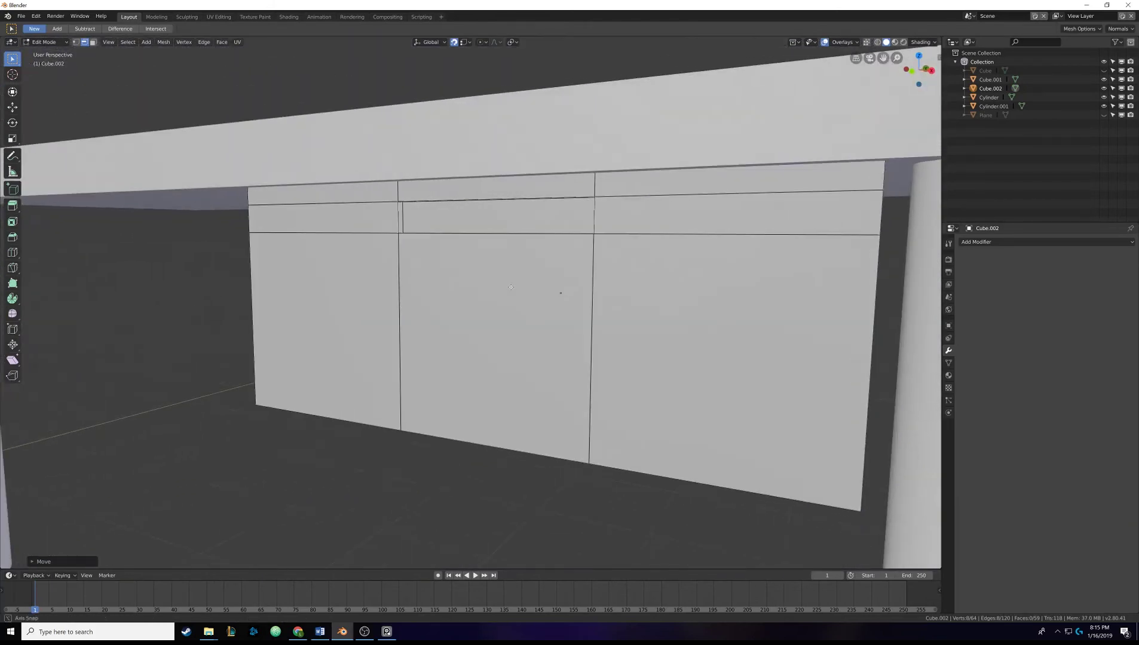
pyautogui.click(93, 43)
pyautogui.click(451, 217)
pyautogui.moveTo(538, 239); pyautogui.dragTo(383, 251, button='middle')
pyautogui.moveTo(396, 168); pyautogui.dragTo(459, 153, button='middle')
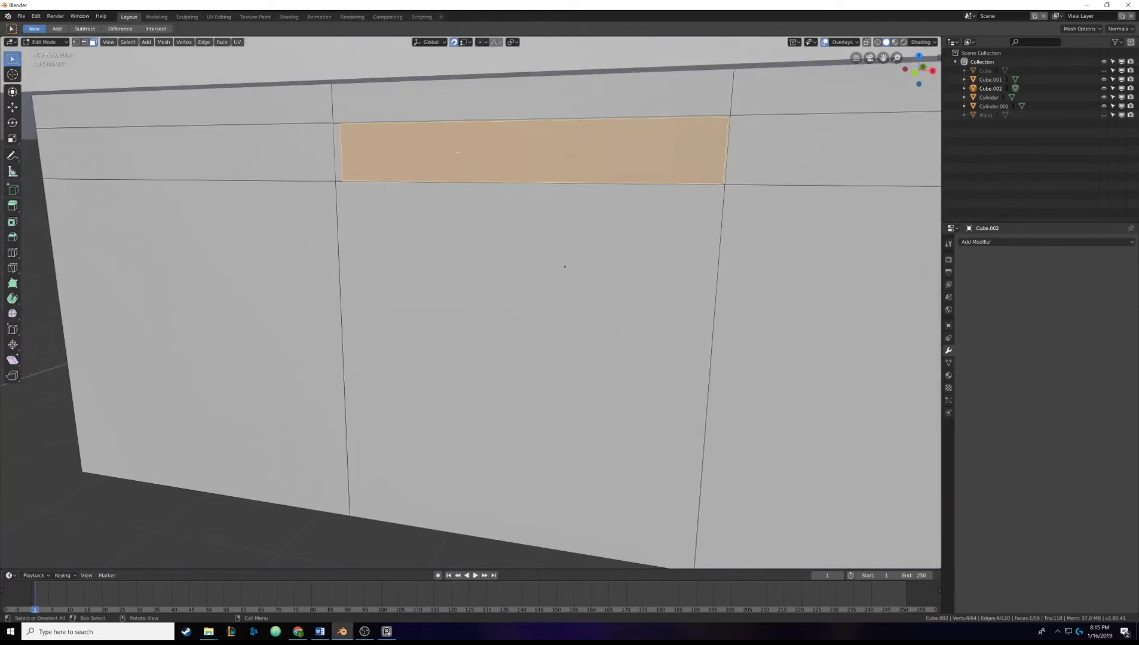
pyautogui.press('x')
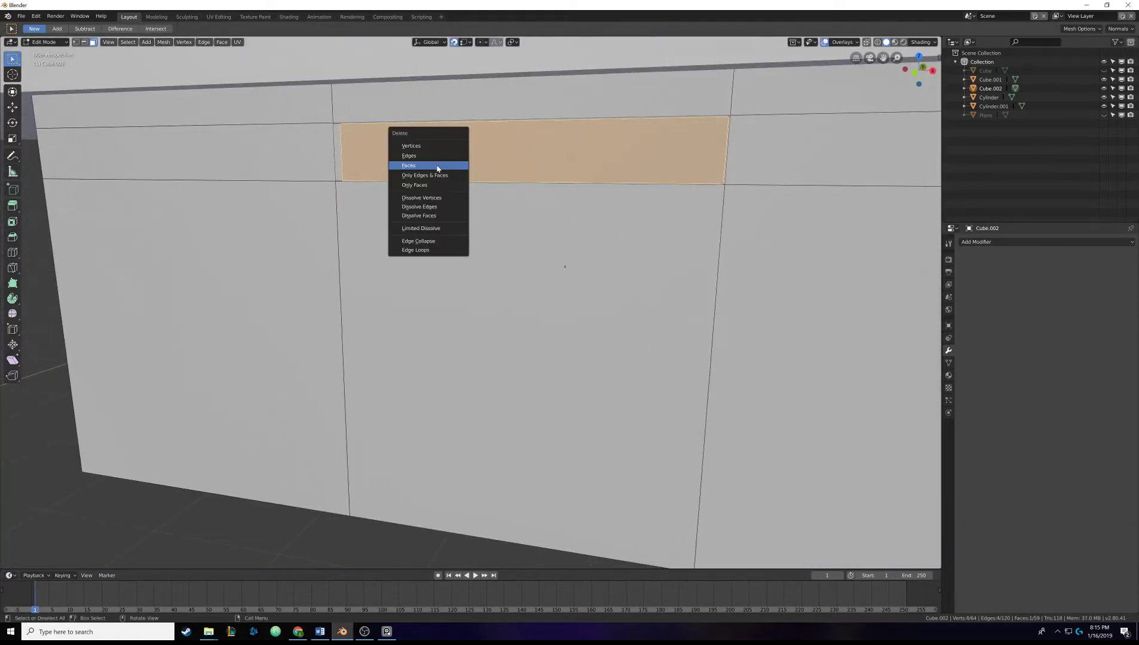
pyautogui.click(437, 169)
# Step: Select the inner and outer edges along the opening's underside and fill the gap between them with a face
pyautogui.moveTo(437, 169); pyautogui.dragTo(390, 160, button='middle')
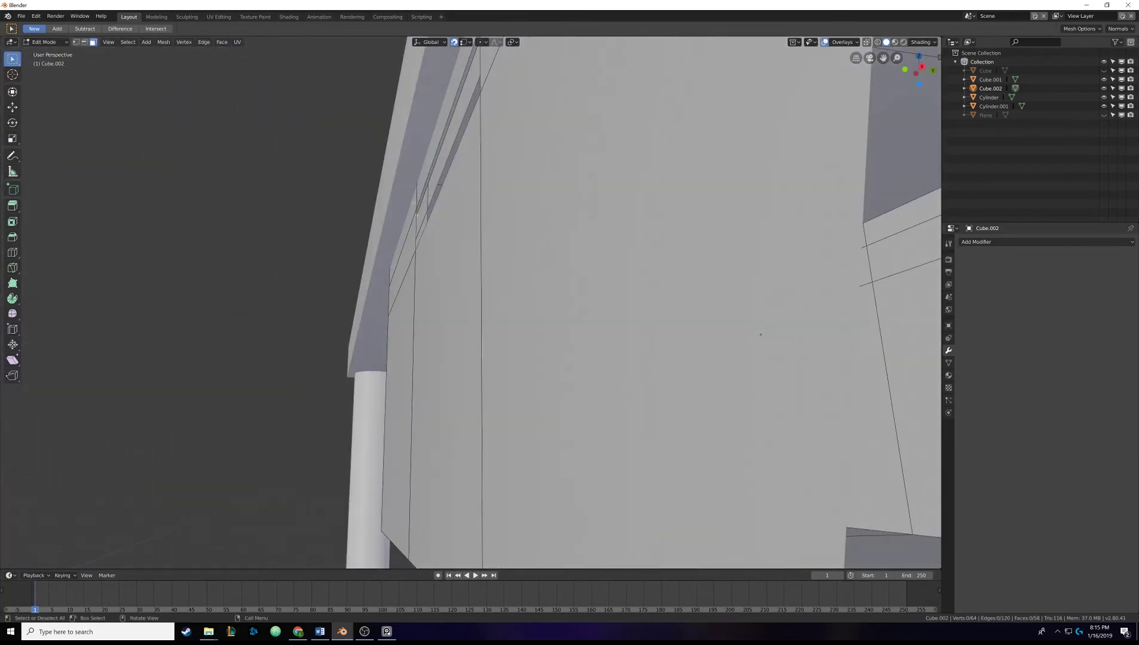
pyautogui.moveTo(760, 334); pyautogui.dragTo(573, 240, button='middle')
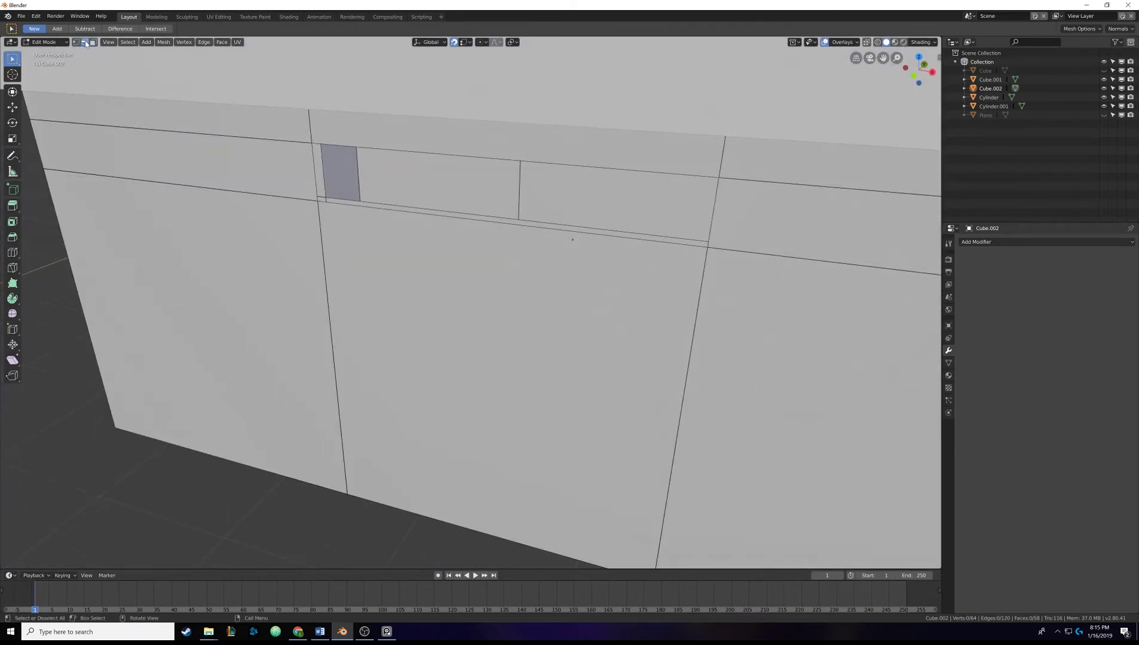
pyautogui.moveTo(327, 151)
pyautogui.mouseDown(button='middle')
pyautogui.moveTo(296, 154)
pyautogui.moveTo(307, 153)
pyautogui.mouseUp(button='middle')
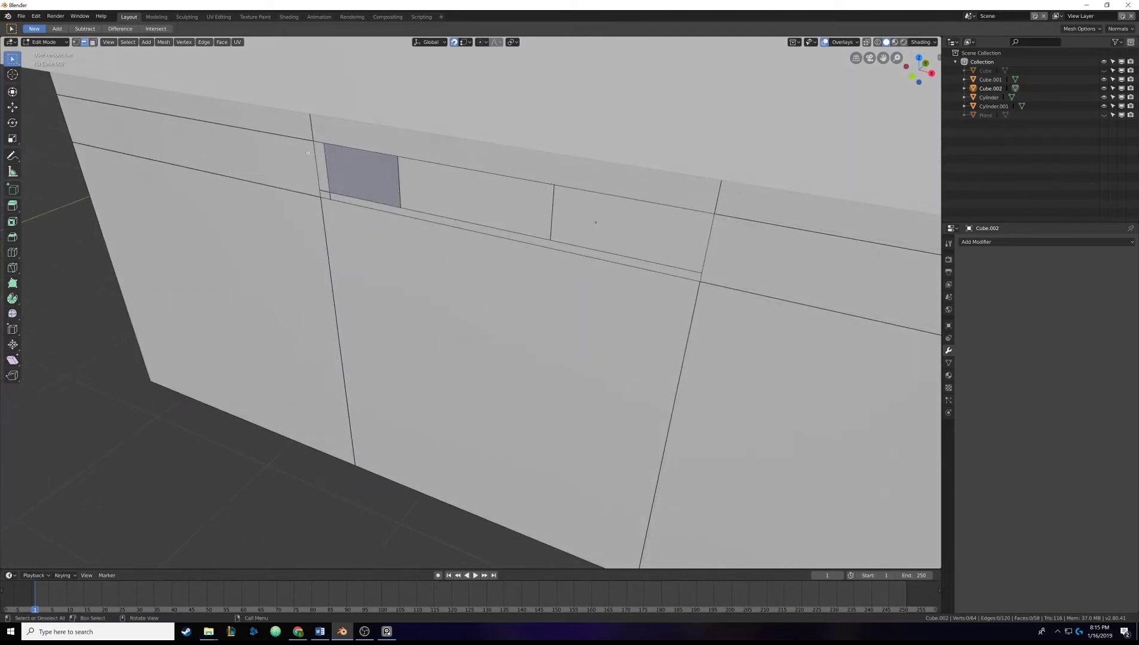
pyautogui.click(352, 198)
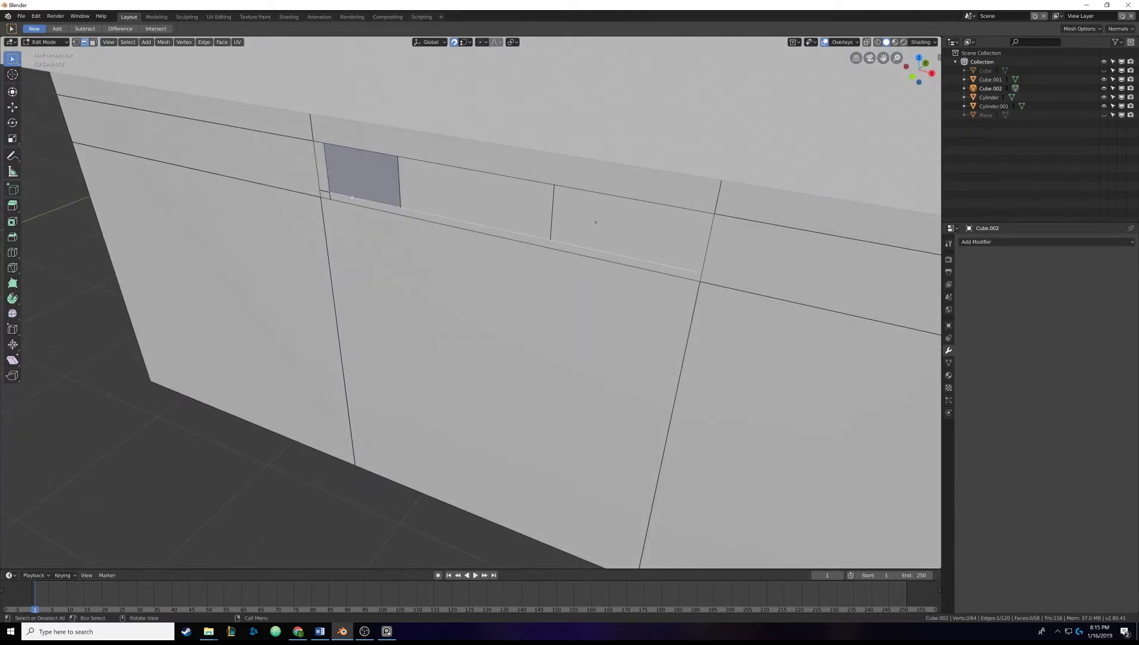
pyautogui.keyDown('shift'); pyautogui.click(353, 206); pyautogui.keyUp('shift')
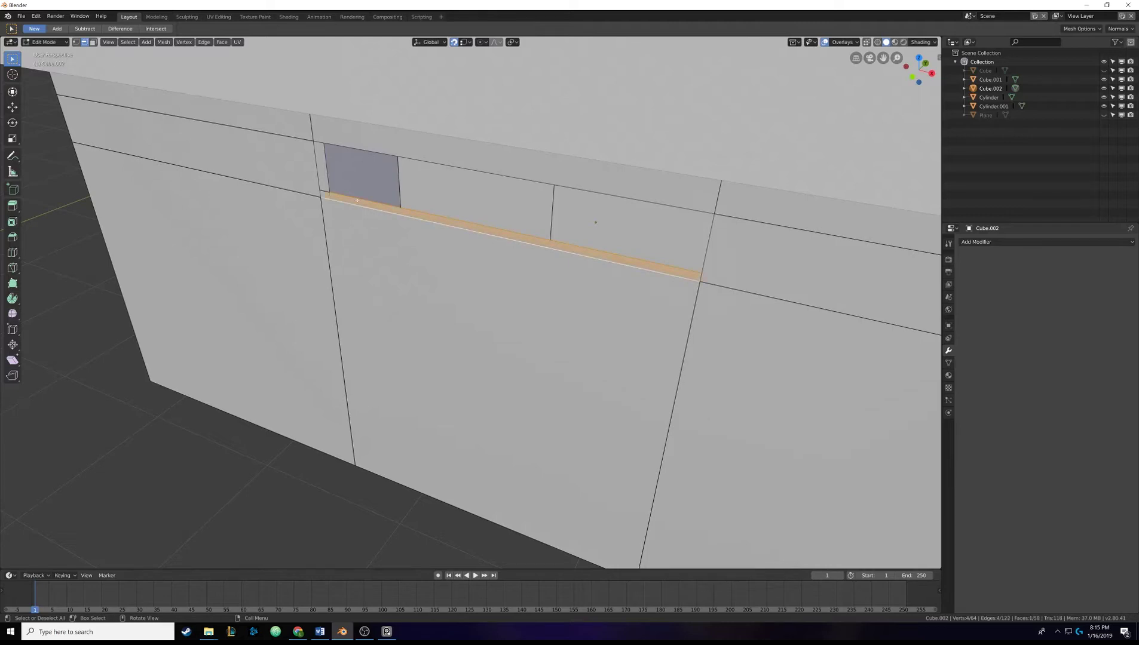
# Step: Fill the gaps between the inner and outer walls on the remaining sides of the opening with faces
pyautogui.moveTo(361, 204); pyautogui.dragTo(451, 246, button='middle')
pyautogui.scroll(1, 475, 272)
pyautogui.click(490, 251)
pyautogui.press('f')
pyautogui.moveTo(451, 246); pyautogui.dragTo(411, 223, button='middle')
pyautogui.click(488, 211)
pyautogui.keyDown('shift'); pyautogui.click(487, 201); pyautogui.keyUp('shift')
pyautogui.press('f')
pyautogui.click(604, 239)
pyautogui.press('f')
# Step: Return to Object Mode and inspect the desk and the drawer box with its opening from several angles
pyautogui.press('Tab')
pyautogui.moveTo(464, 243); pyautogui.dragTo(362, 251, button='middle')
pyautogui.scroll(-11, 362, 266)
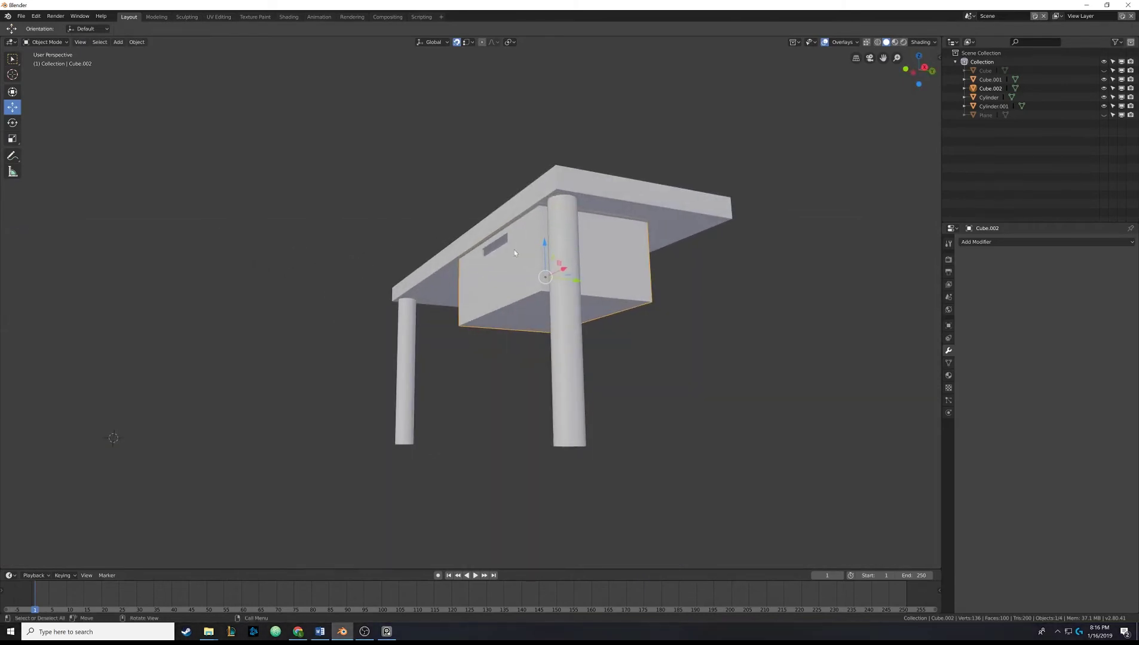
pyautogui.moveTo(482, 272)
pyautogui.mouseDown(button='middle')
pyautogui.moveTo(520, 288)
pyautogui.moveTo(480, 287)
pyautogui.mouseUp(button='middle')
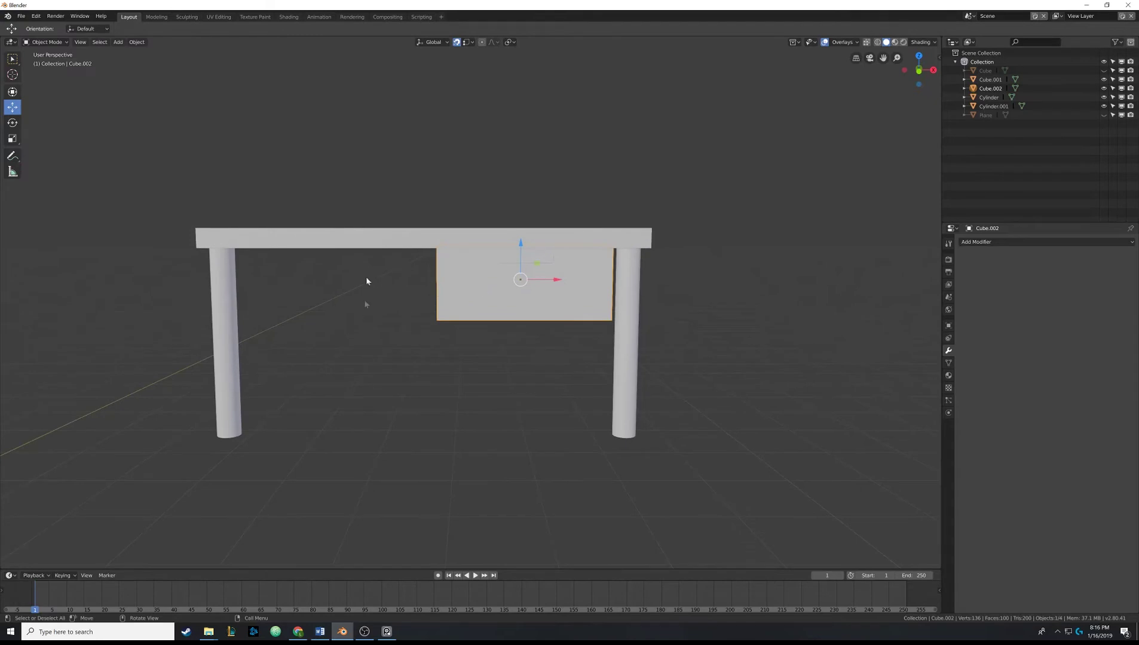
pyautogui.moveTo(366, 281); pyautogui.dragTo(425, 285, button='middle')
pyautogui.scroll(-2, 472, 260)
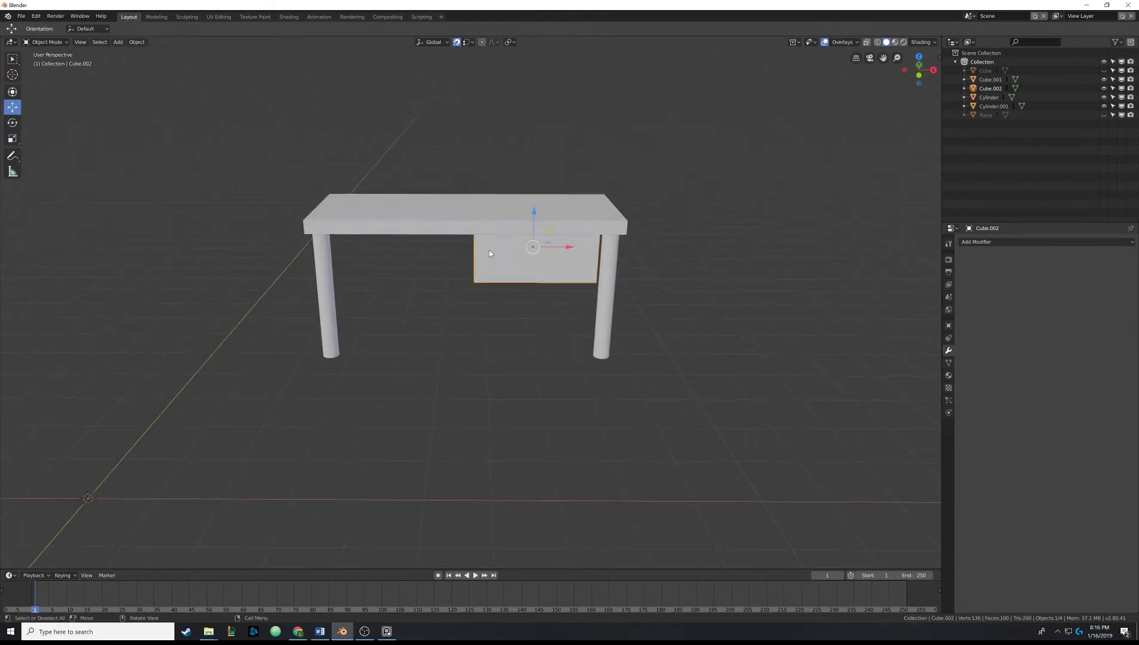
pyautogui.moveTo(490, 254); pyautogui.dragTo(445, 250, button='middle')
# Step: In front view, duplicate the drawer box and move the copy about -2.9' along X, beside the opposite table leg
pyautogui.click(900, 74)
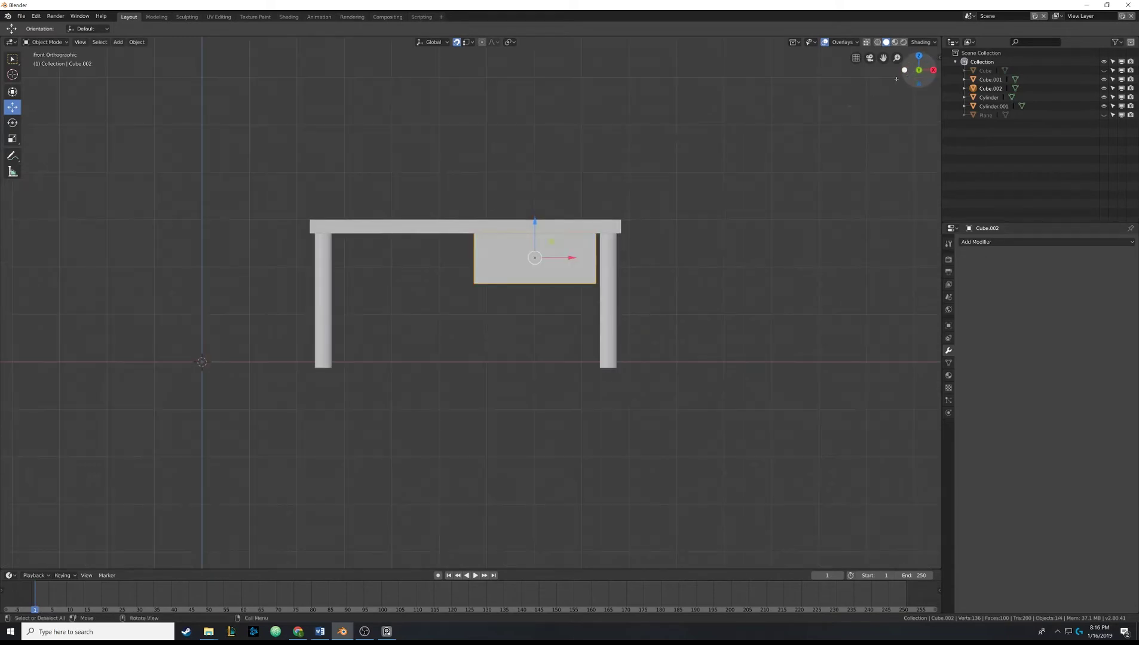
pyautogui.scroll(3, 506, 260)
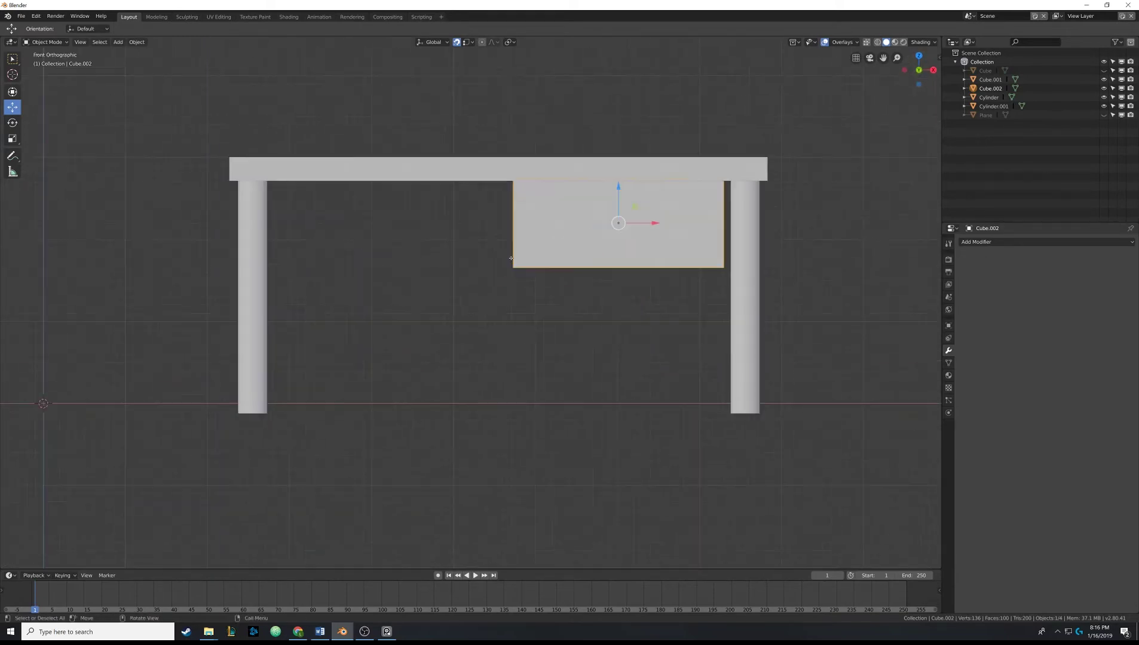
pyautogui.scroll(-2, 510, 259)
pyautogui.hotkey('shift', 'd')
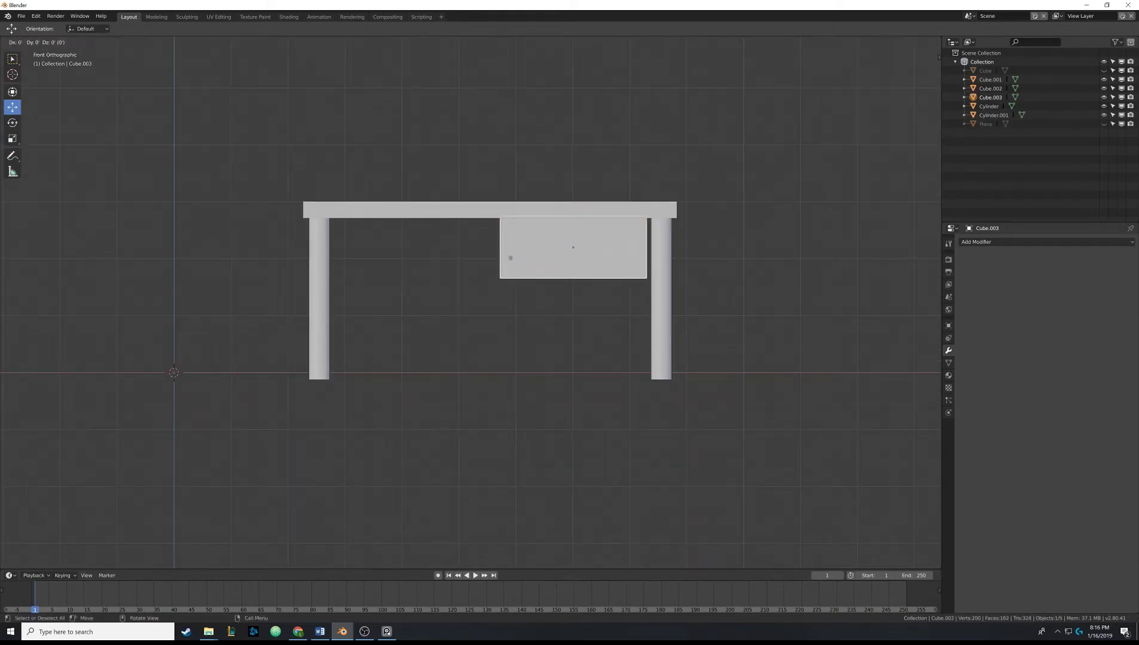
pyautogui.rightClick(492, 140)
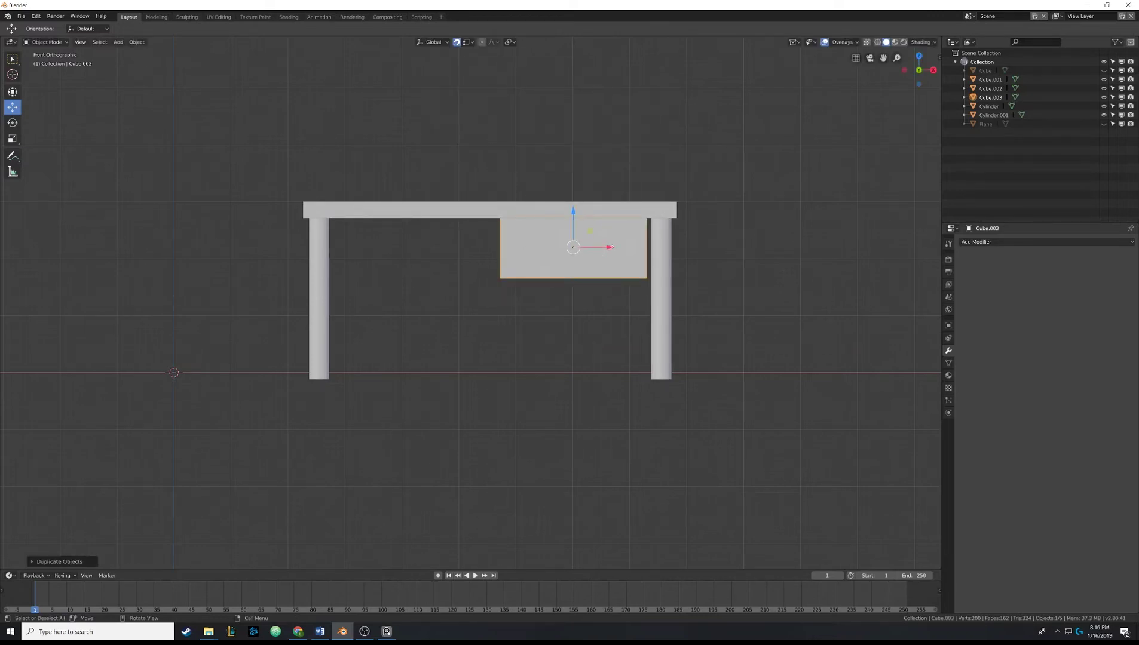
pyautogui.press('g')
pyautogui.press('x')
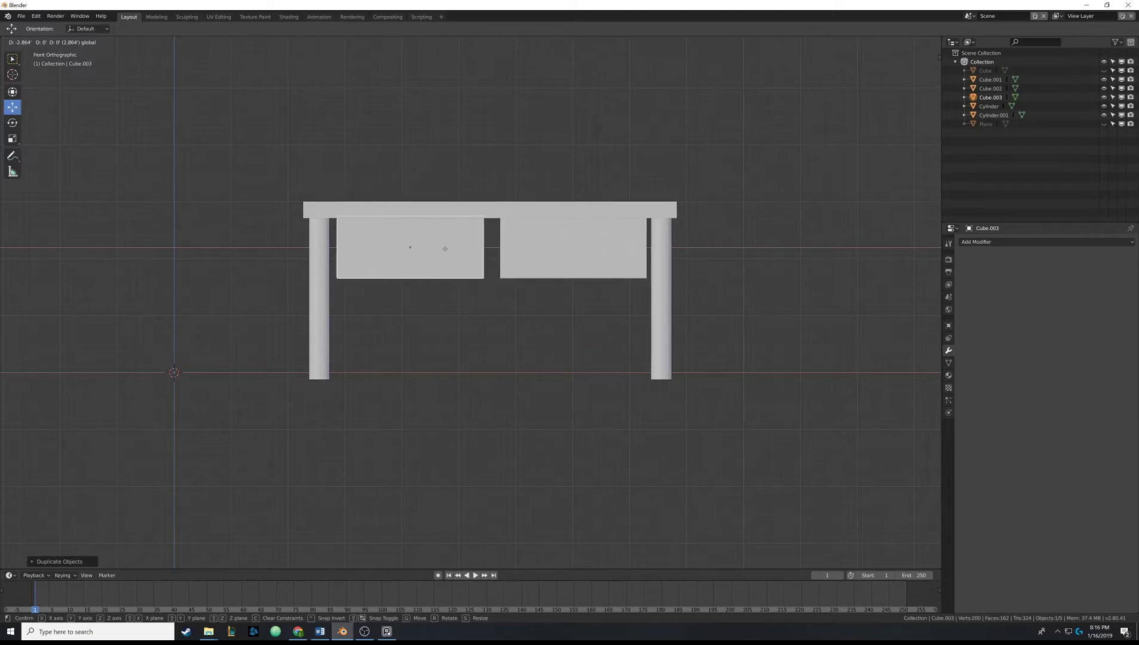
pyautogui.click(443, 248)
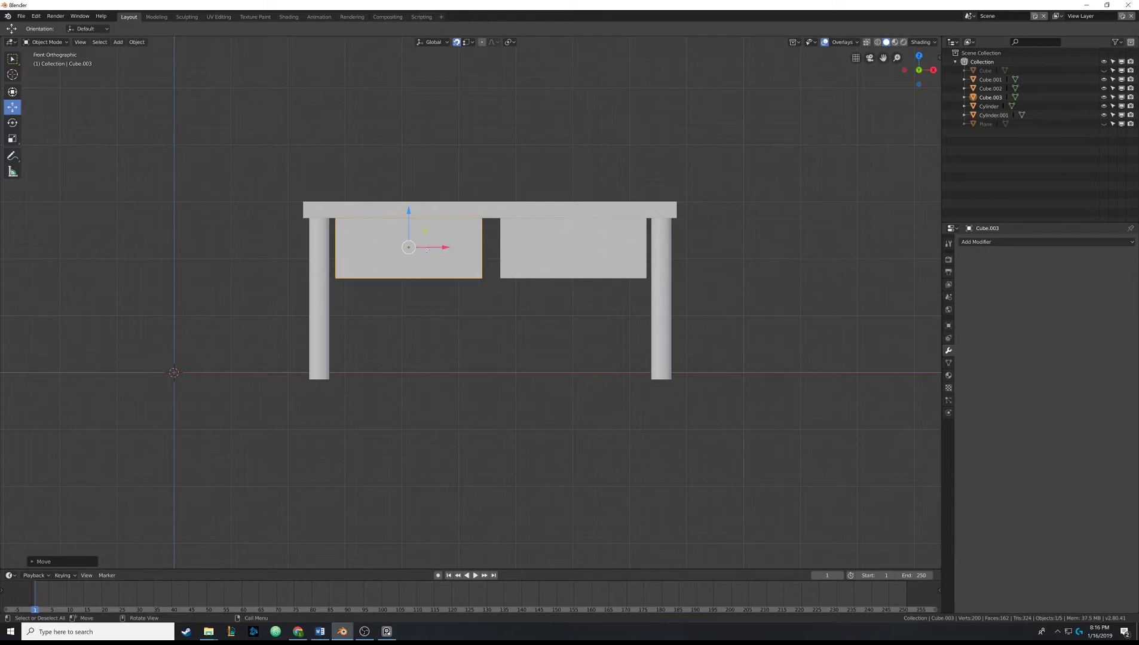
# Step: Start saving the project and name the file Bathroom Scene
pyautogui.moveTo(427, 250); pyautogui.dragTo(464, 278, button='middle')
pyautogui.scroll(-3, 483, 280)
pyautogui.scroll(2, 464, 279)
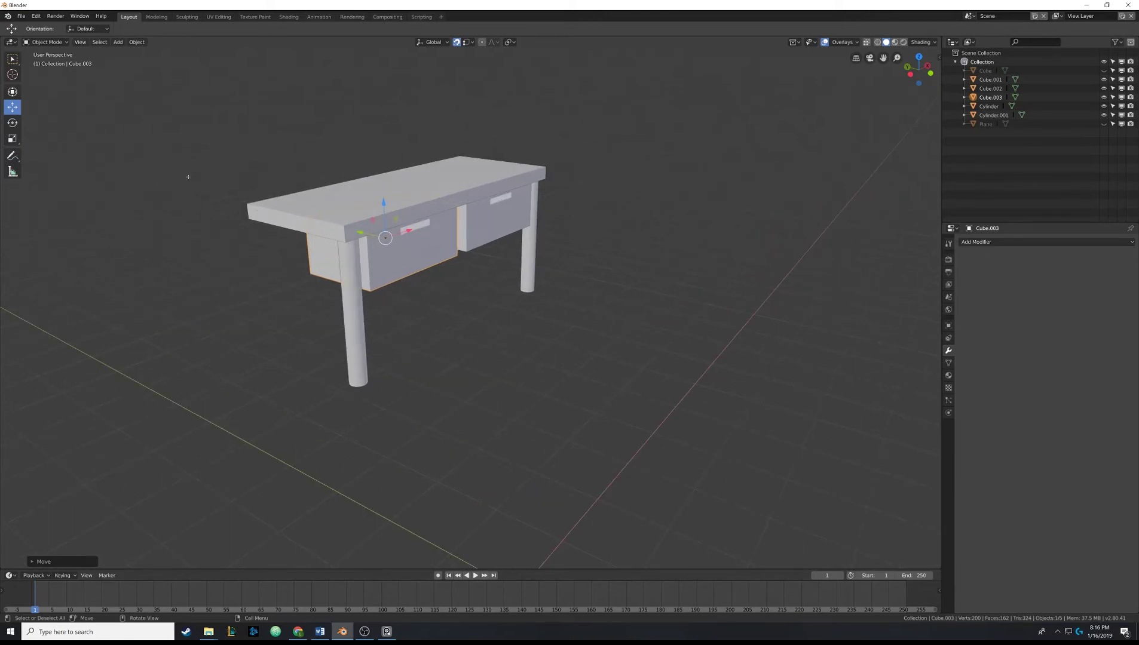
pyautogui.click(21, 17)
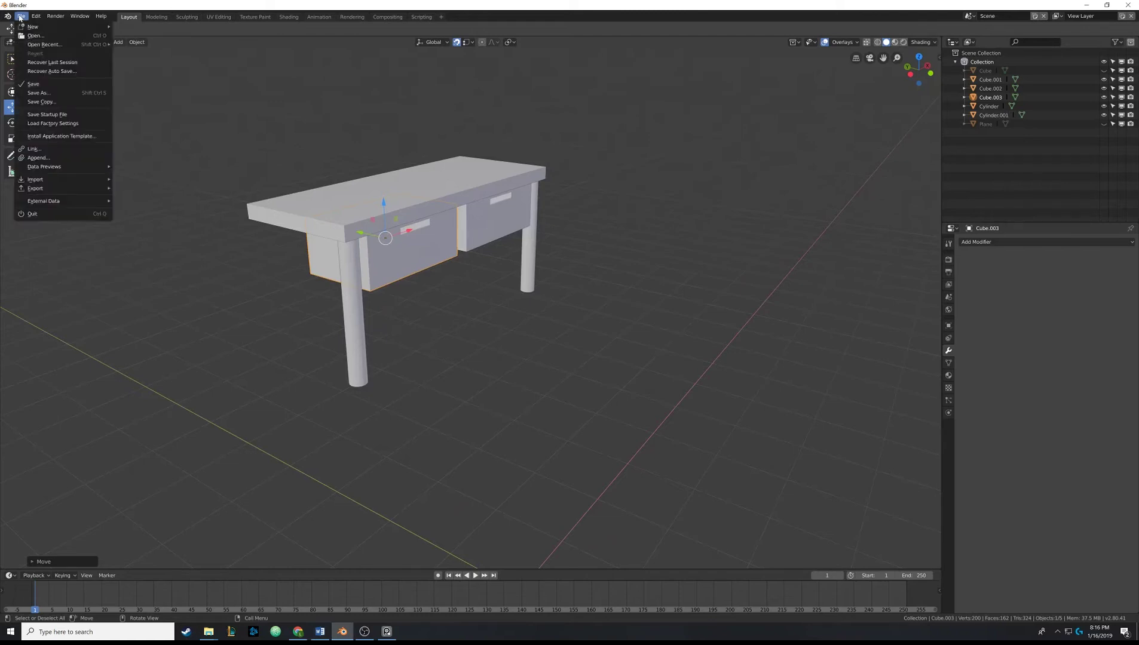
pyautogui.click(36, 83)
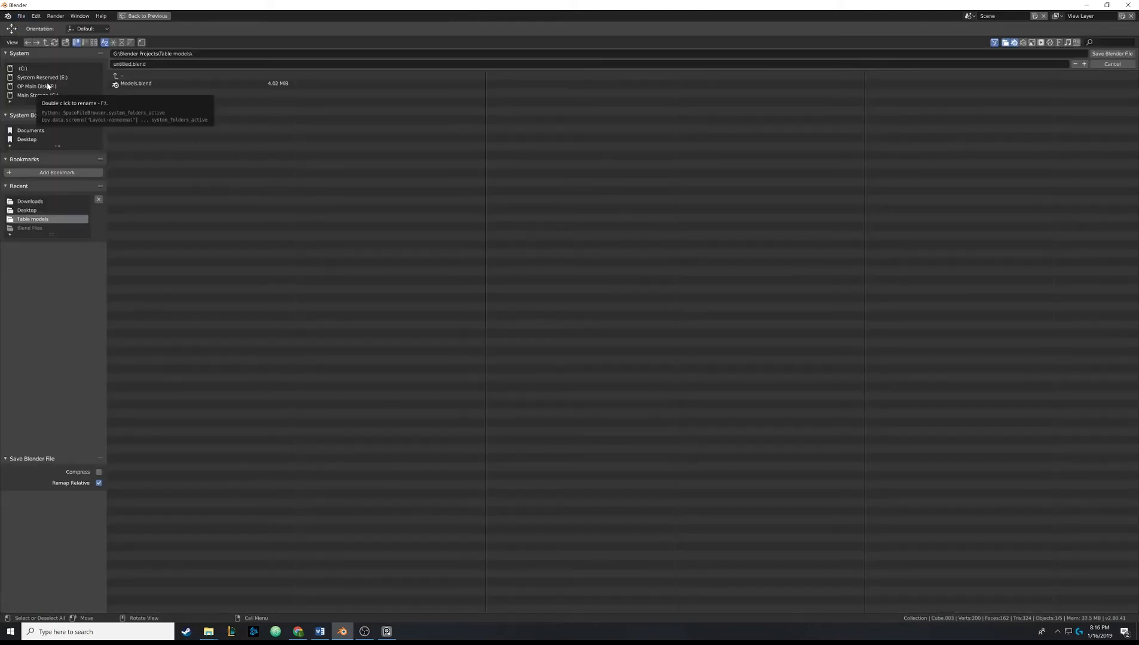
pyautogui.click(28, 140)
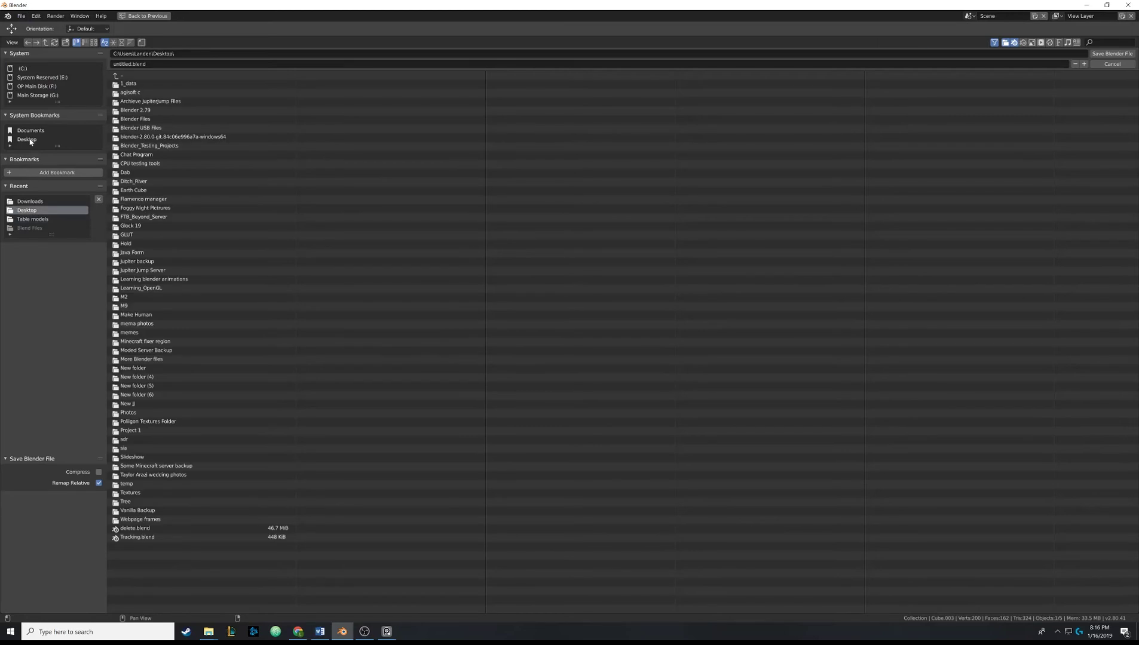
pyautogui.doubleClick(117, 65)
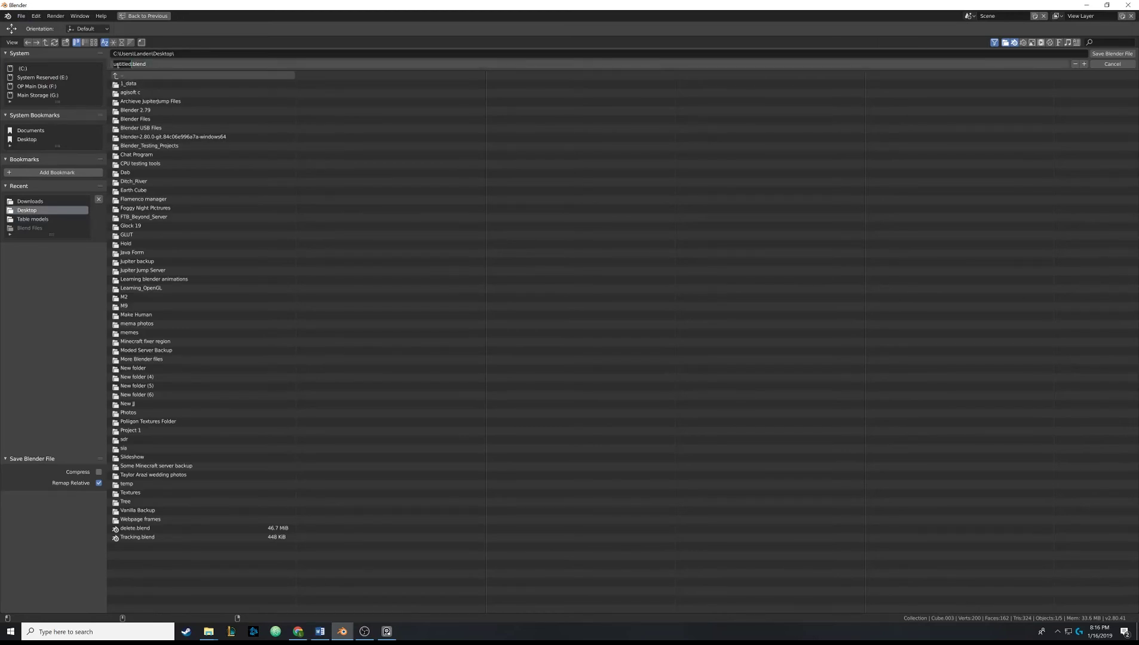
pyautogui.write('Bathroom Scene')
pyautogui.press('Return')
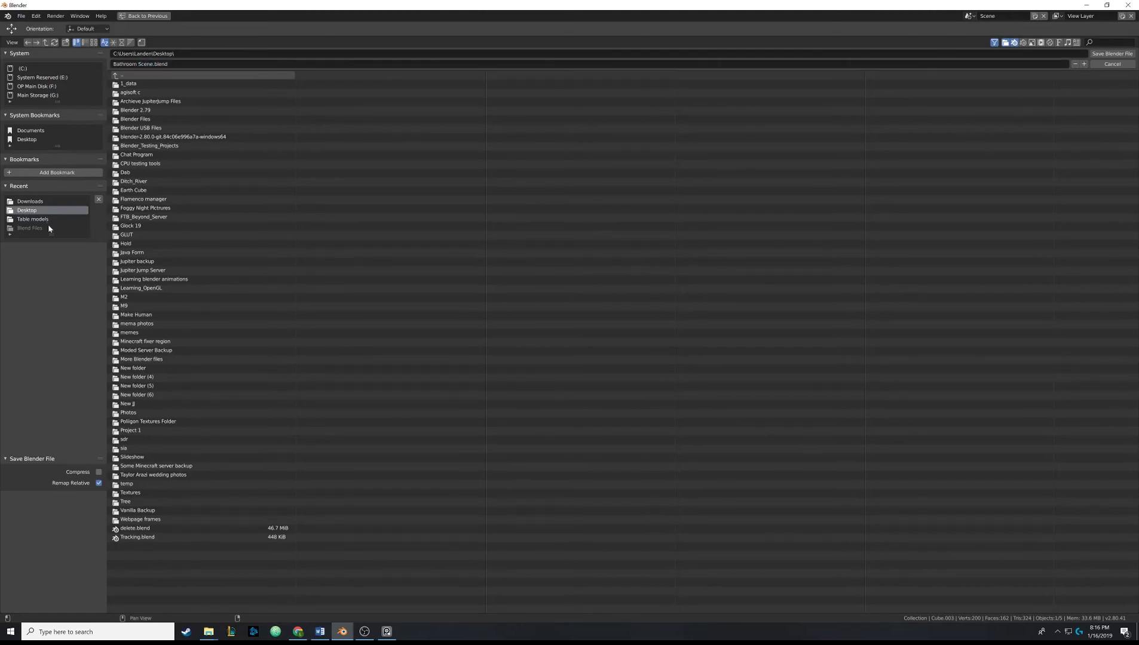
# Step: Browse from the Table models folder up through Blender Projects to the root of drive G:
pyautogui.moveTo(51, 235); pyautogui.dragTo(58, 272)
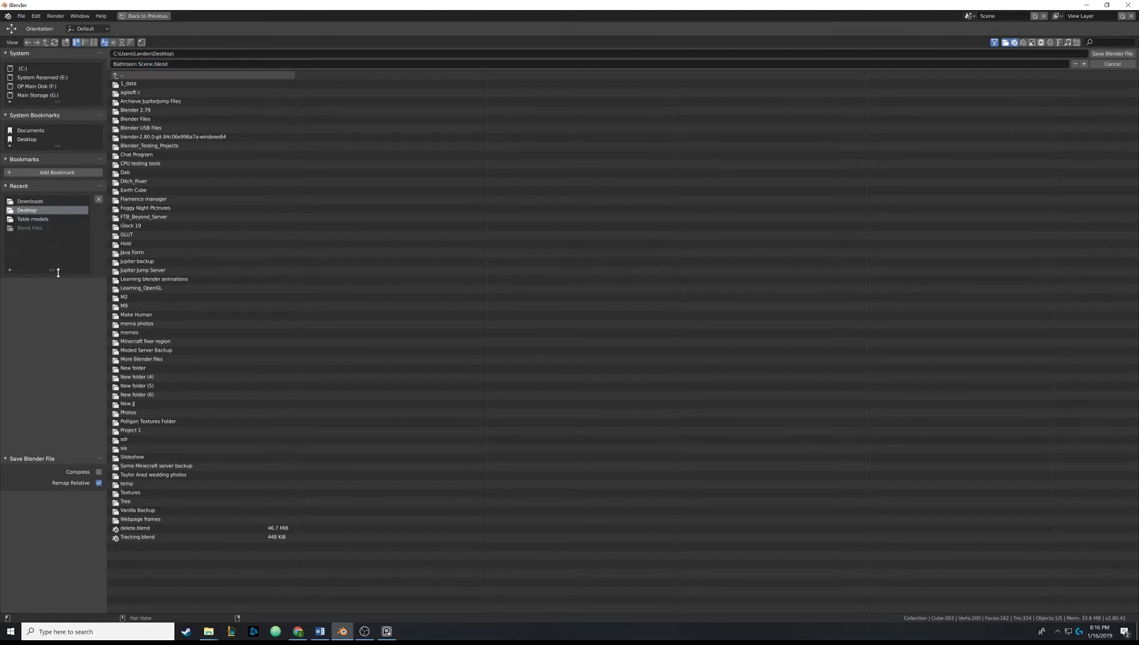
pyautogui.click(37, 220)
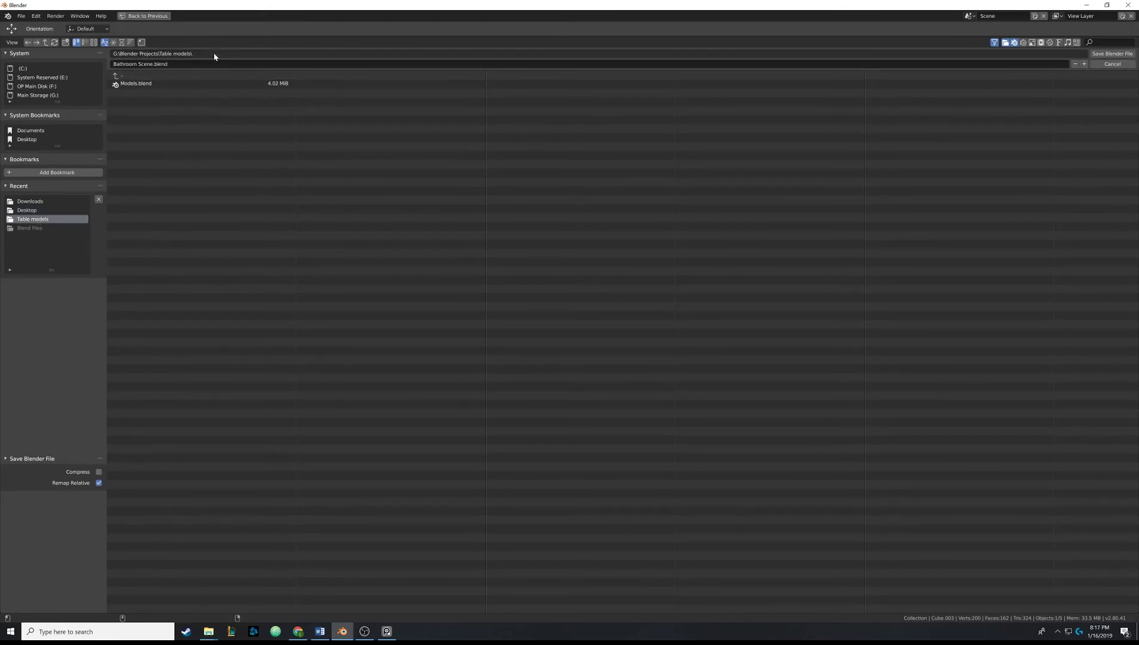
pyautogui.moveTo(199, 52); pyautogui.dragTo(160, 54)
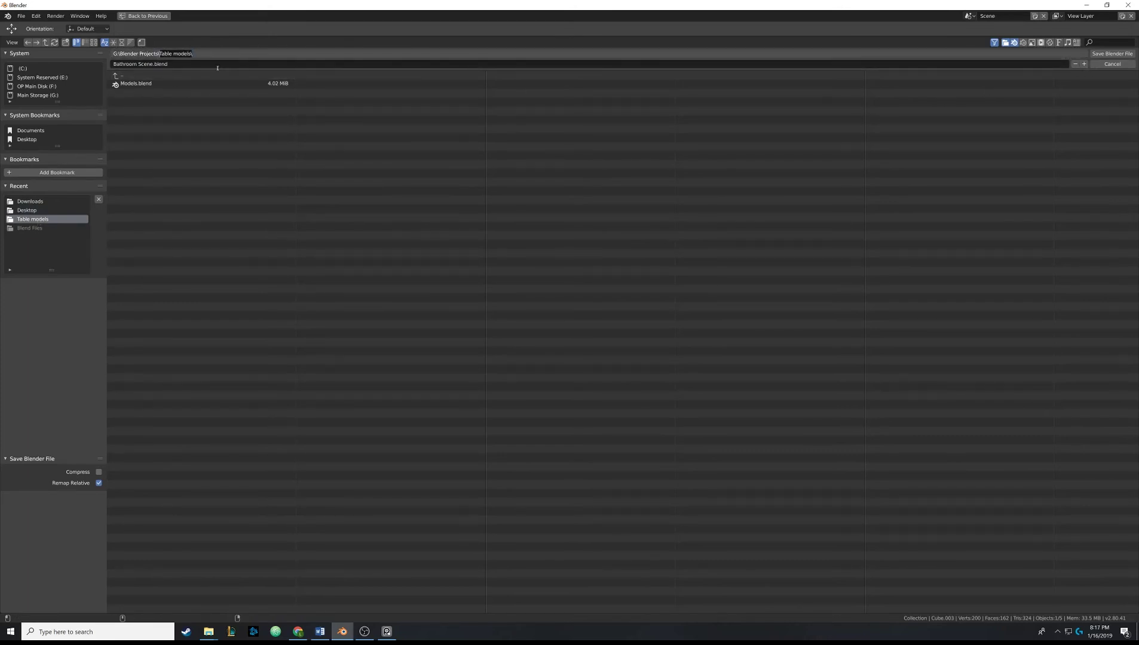
pyautogui.press('BackSpace')
pyautogui.press('Return')
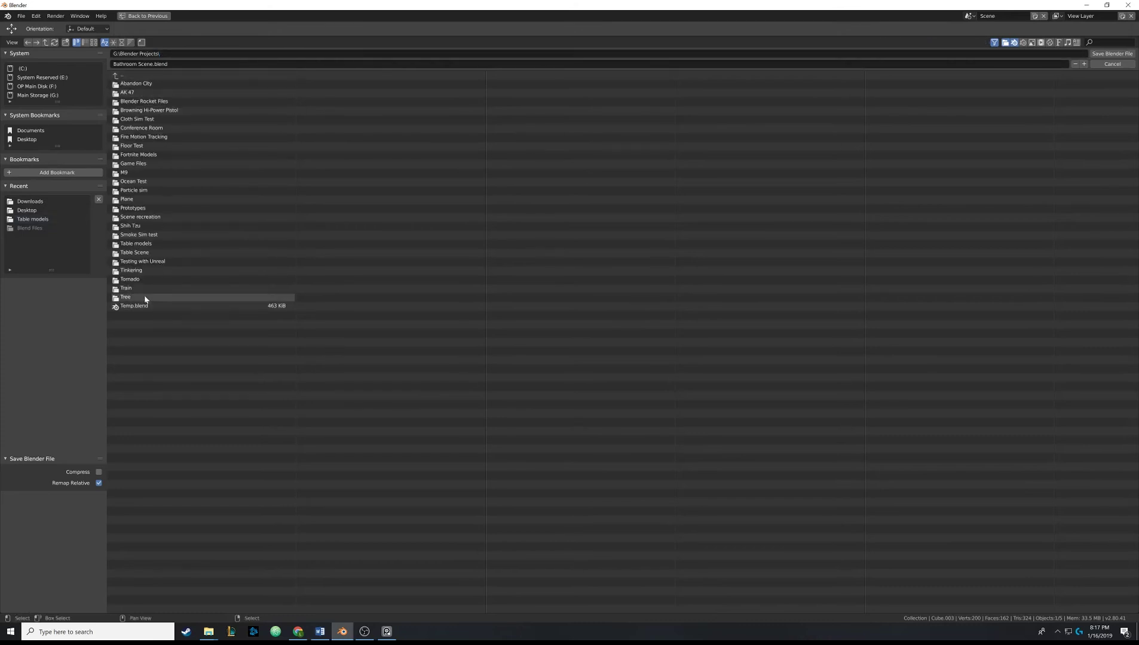
pyautogui.click(121, 76)
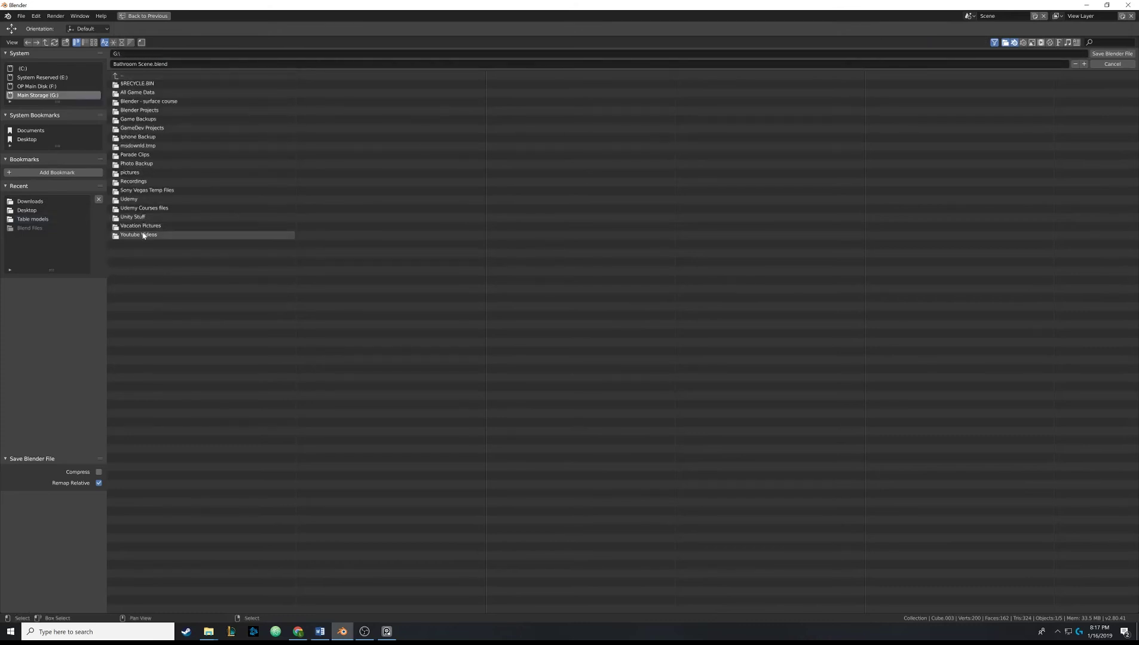
# Step: Open Youtube Videos, choose the Blender 2.8 tuts folder and save Bathroom Scene.blend there
pyautogui.doubleClick(144, 235)
pyautogui.doubleClick(145, 93)
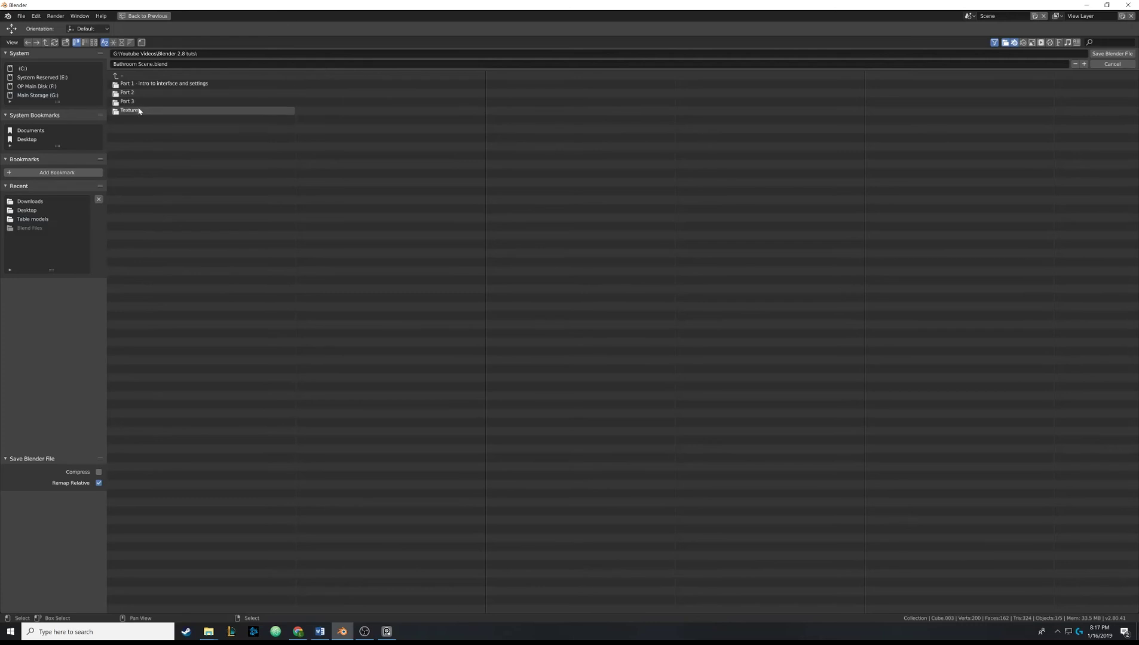
pyautogui.doubleClick(136, 101)
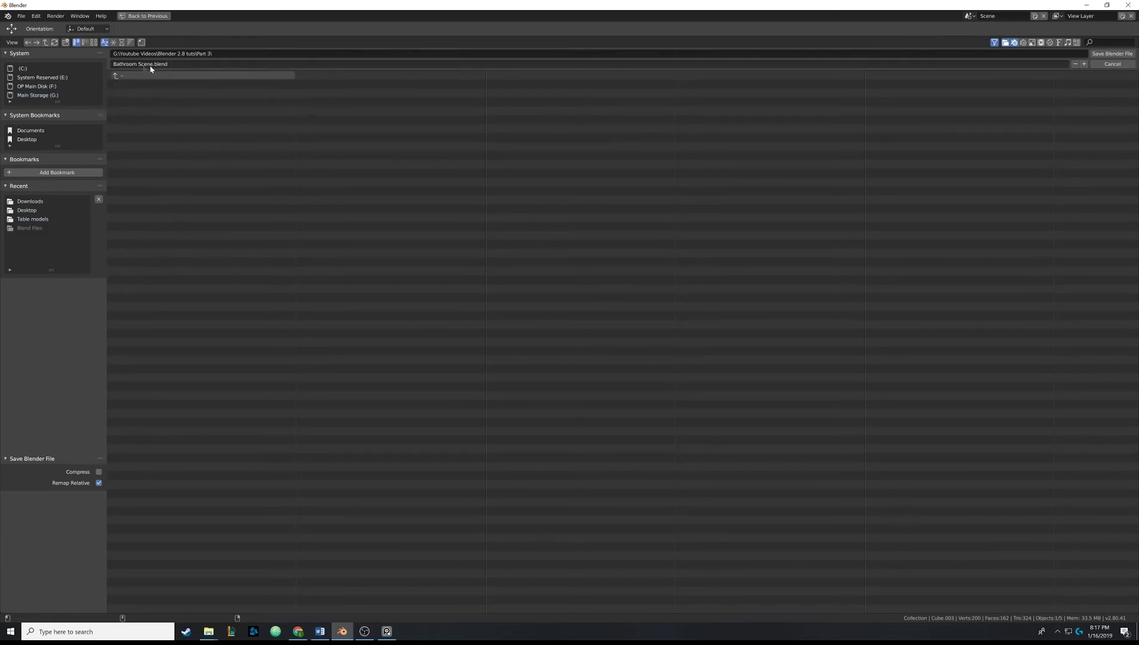
pyautogui.click(166, 75)
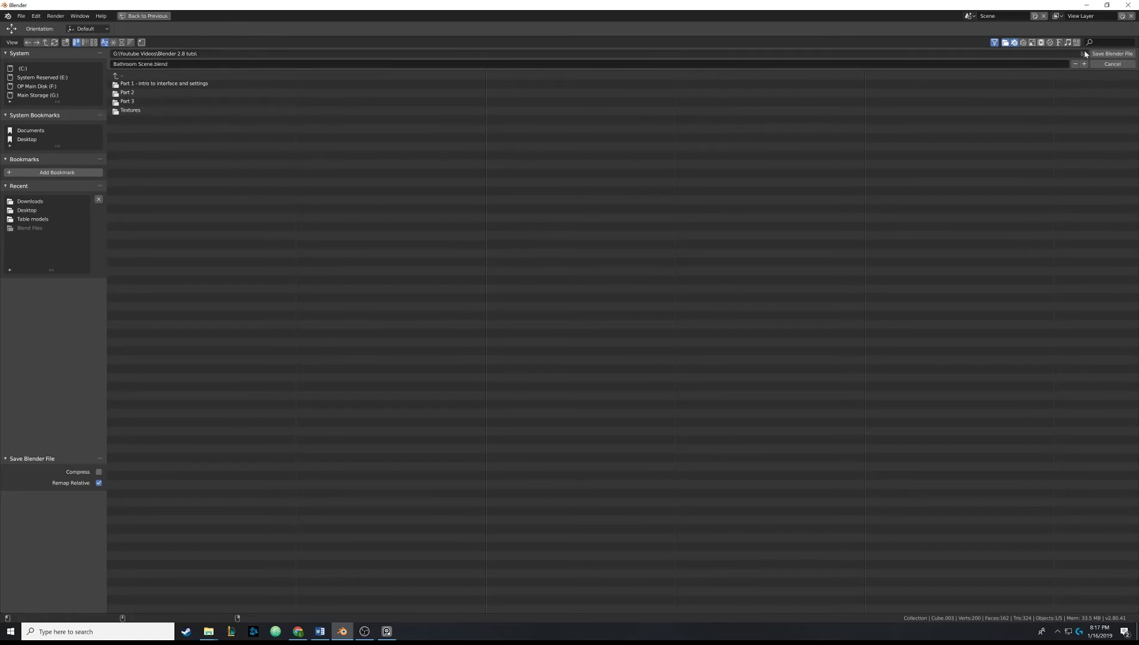
pyautogui.click(1105, 55)
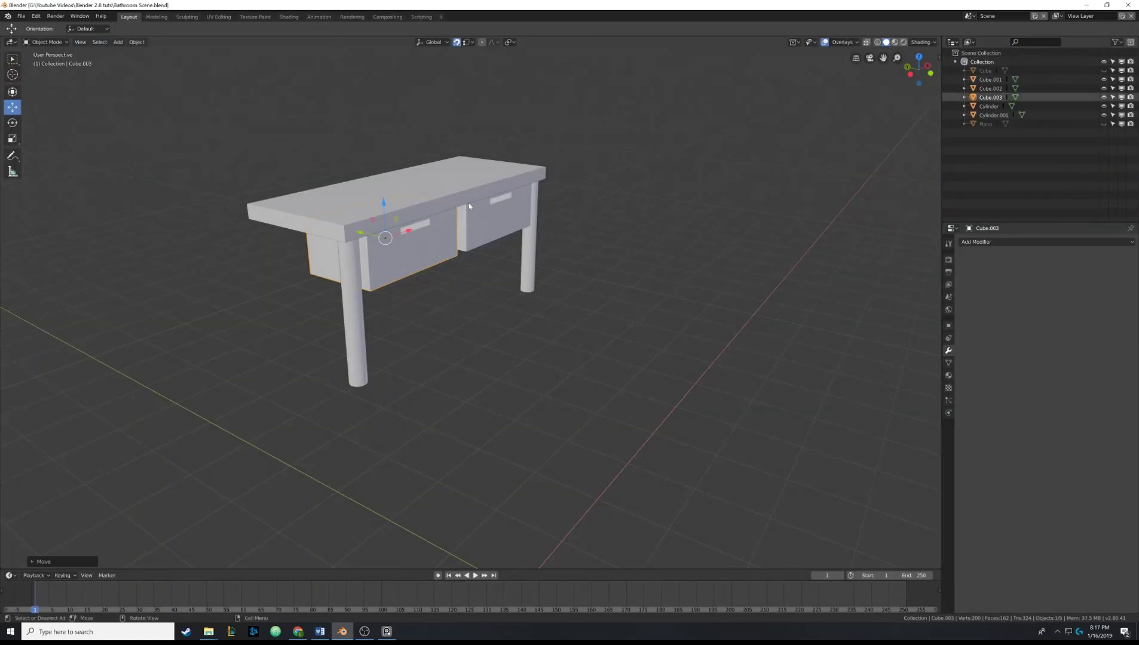
# Step: Bring the bathroom reference images into view beside the desk model to compare the drawers
pyautogui.moveTo(486, 256)
pyautogui.mouseDown(button='middle')
pyautogui.moveTo(369, 254)
pyautogui.moveTo(488, 263)
pyautogui.moveTo(376, 269)
pyautogui.moveTo(472, 271)
pyautogui.mouseUp(button='middle')
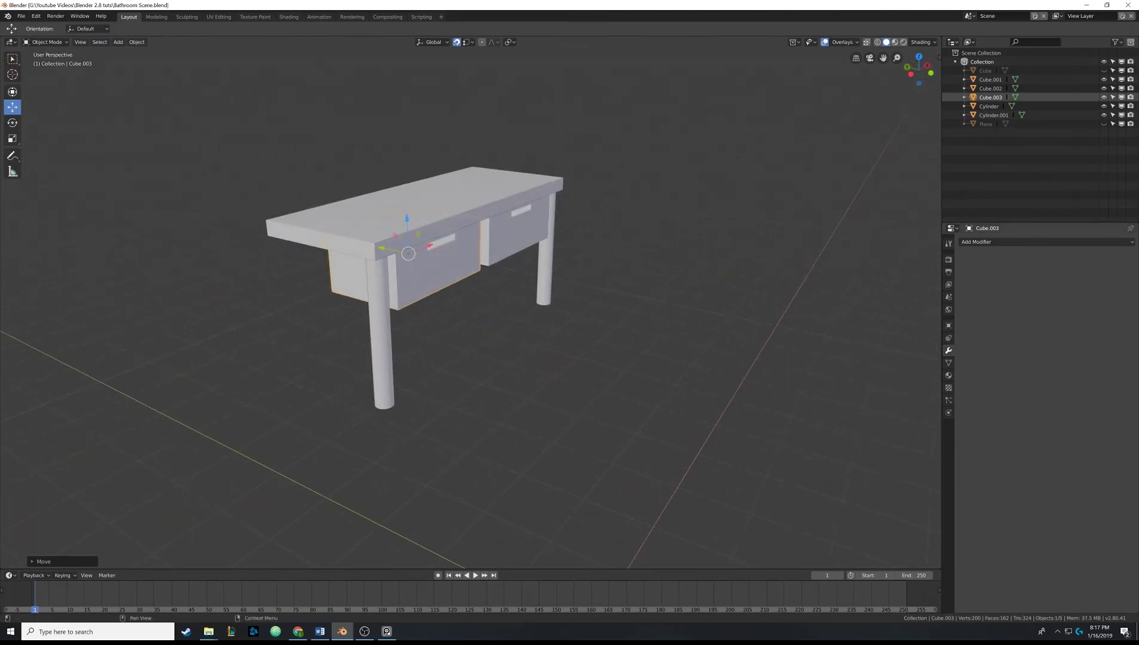
pyautogui.moveTo(1138, 502); pyautogui.dragTo(842, 306, button='right')
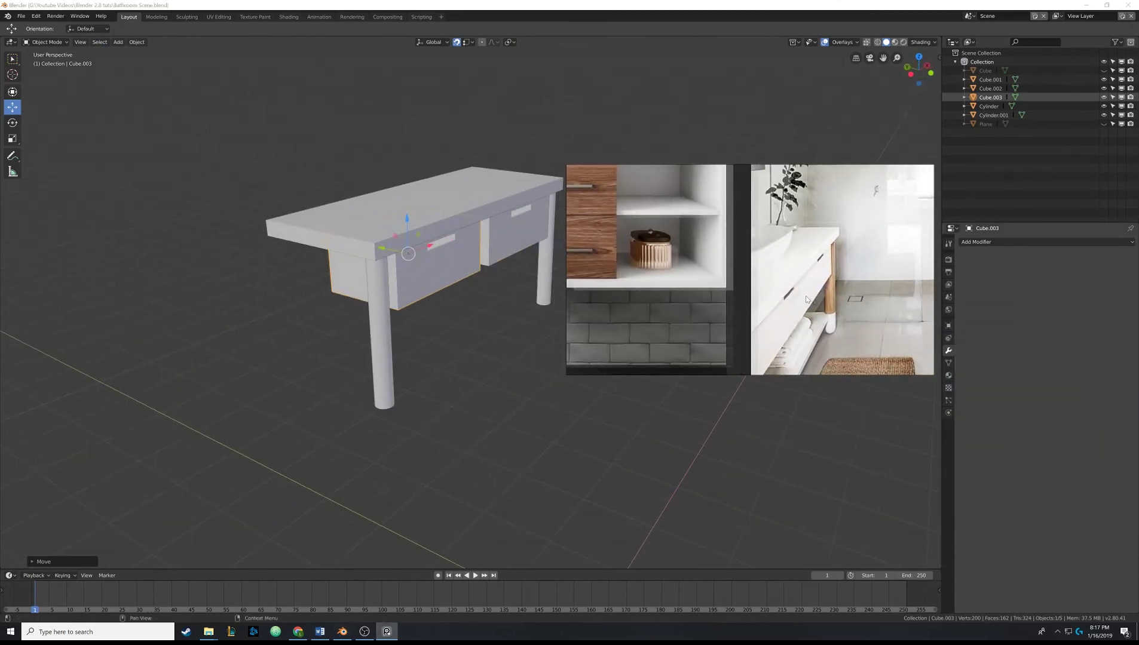